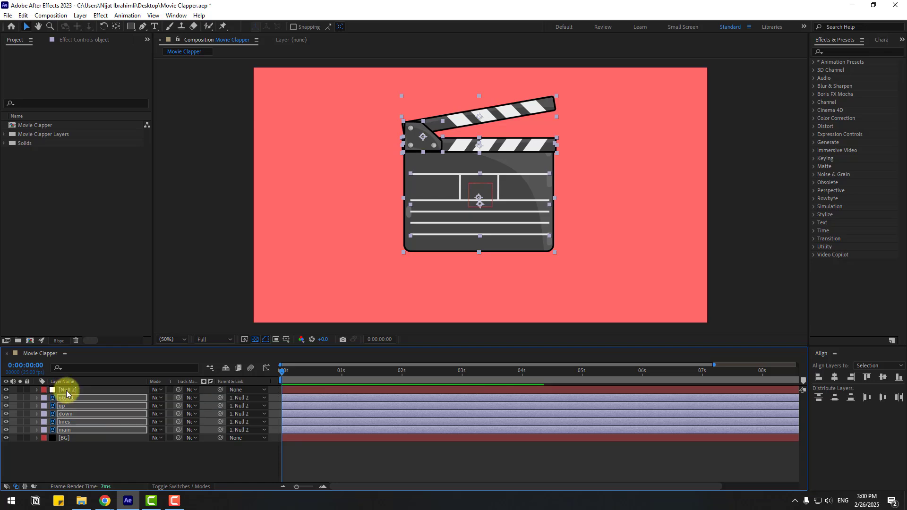
Move the Null 2 layer, carrying the clapper, down to position 960, 645
left_click(90, 390)
mouse_move(481, 203)
left_mouse_down()
mouse_move(440, 231)
mouse_move(488, 197)
mouse_move(510, 253)
mouse_move(482, 217)
left_mouse_up()
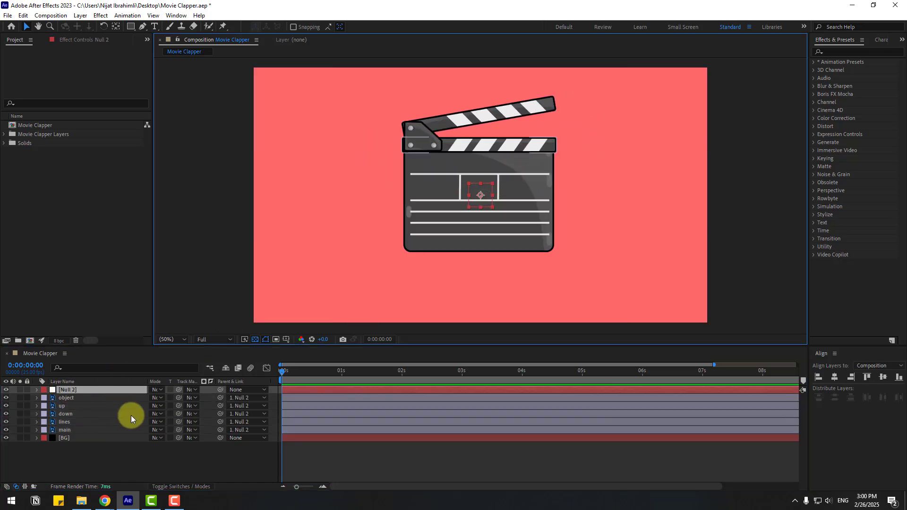
key("p")
left_click_drag(168, 397, 190, 414)
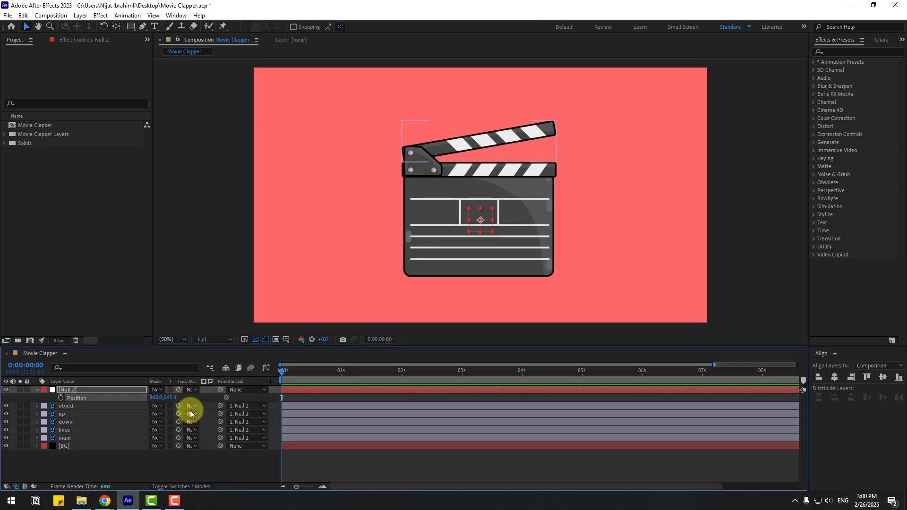
Move the up layer's anchor point to the hinge at the left end of the clapper arm
left_click(65, 416)
scroll(461, 236, "up", 4)
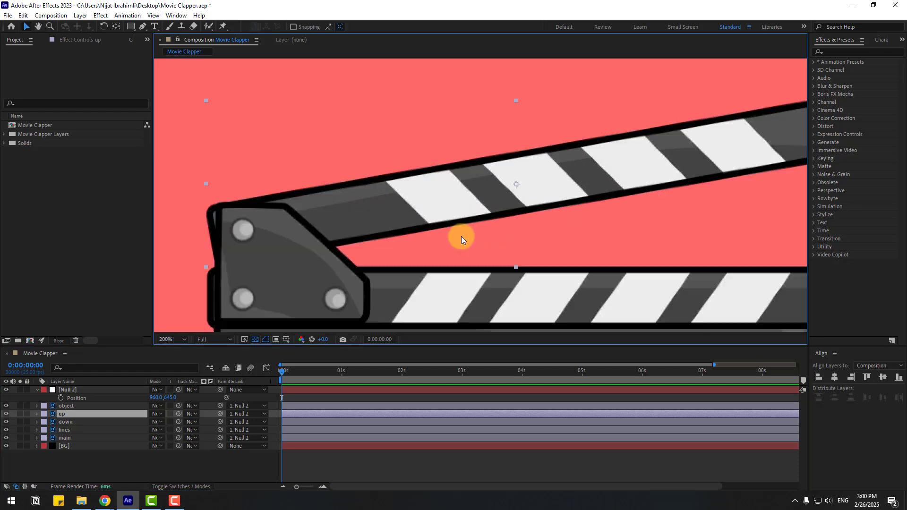
left_click(20, 414)
left_click_drag(495, 216, 490, 211)
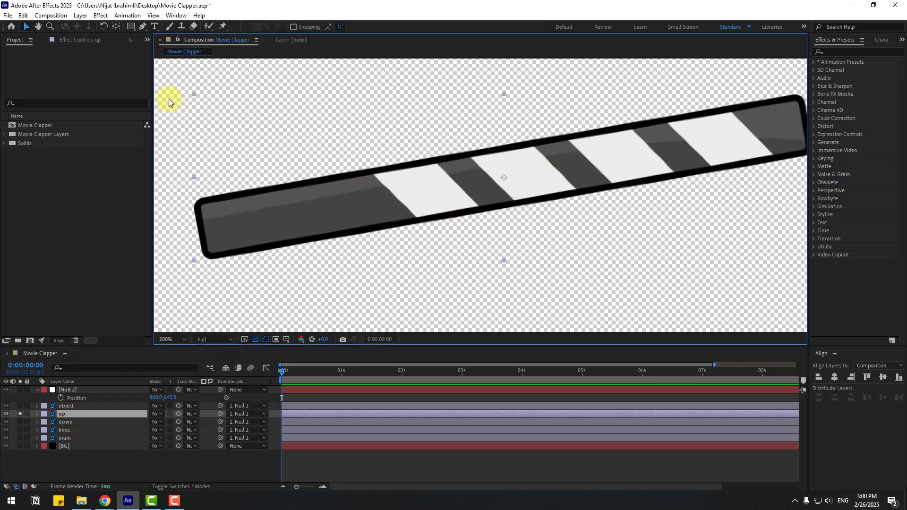
left_click(115, 27)
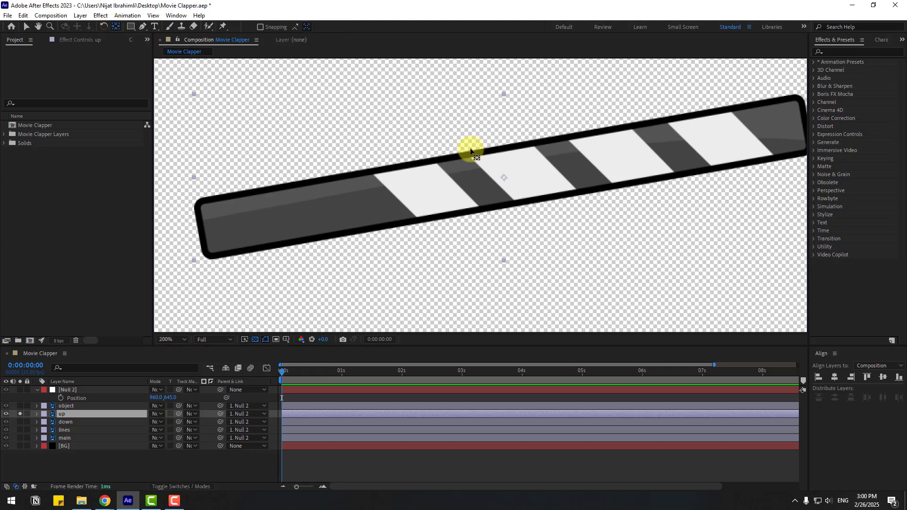
left_click_drag(503, 178, 229, 225)
left_click(28, 31)
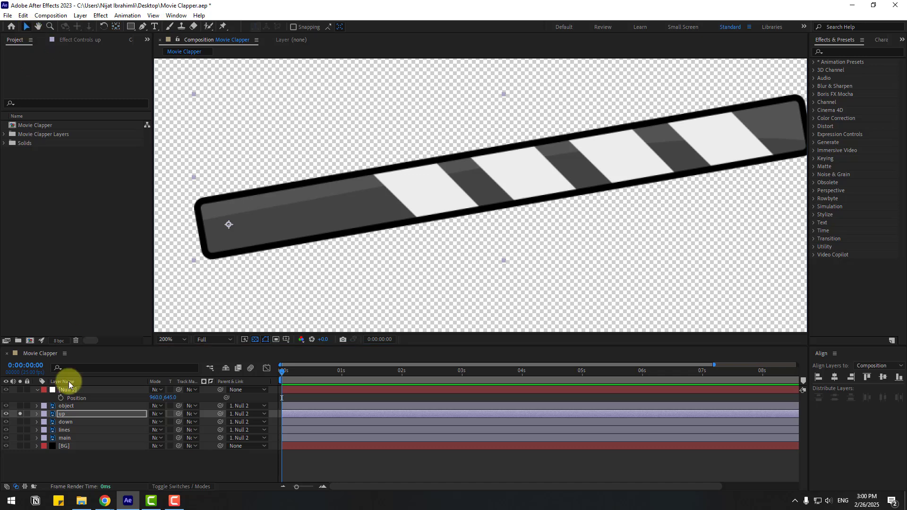
left_click(20, 414)
Inspect the up layer's Rotation property
key("r")
scroll(391, 239, "down", 4)
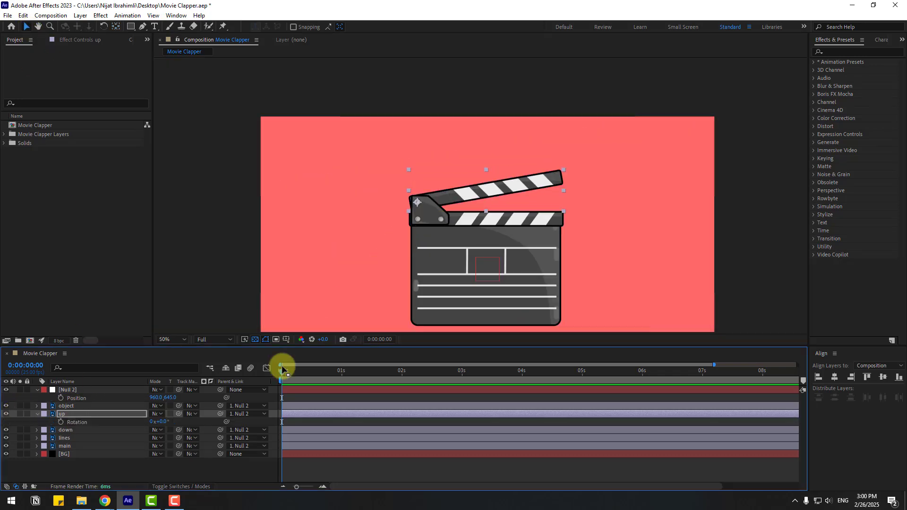
left_click_drag(166, 430, 164, 420)
left_click(37, 414)
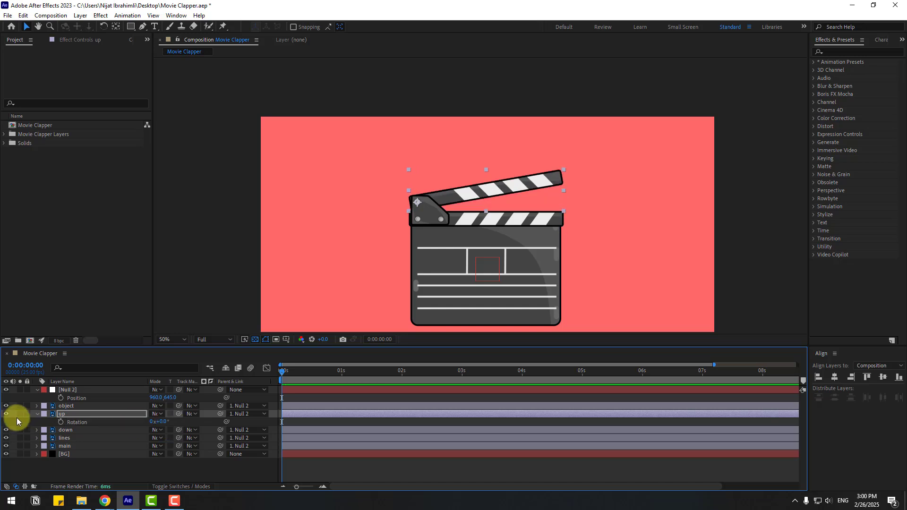
Start position keyframing on Null 2 at the first frame with the position set to 960, 1508
left_click(66, 391)
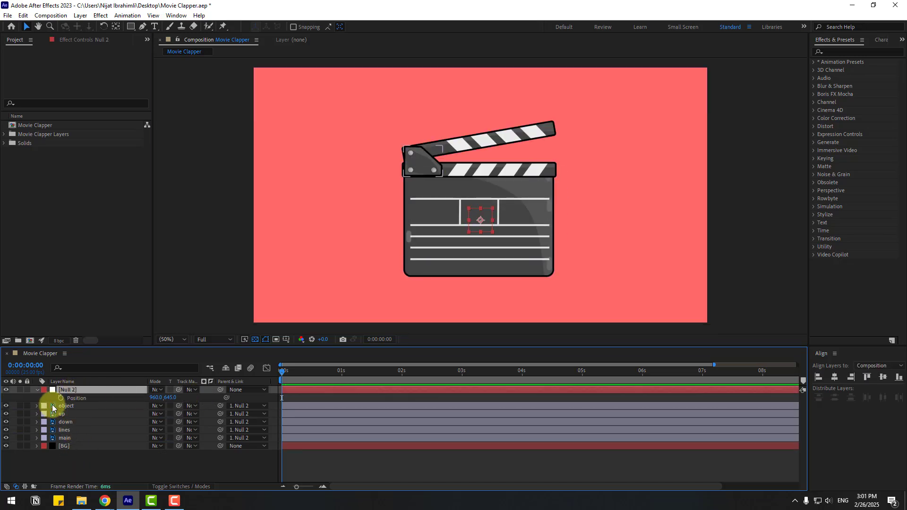
left_click(61, 399)
left_click_drag(166, 398, 586, 368)
Show the title/action safe guides and, 10 frames later, set Null 2's position to 960, 459
left_click(286, 340)
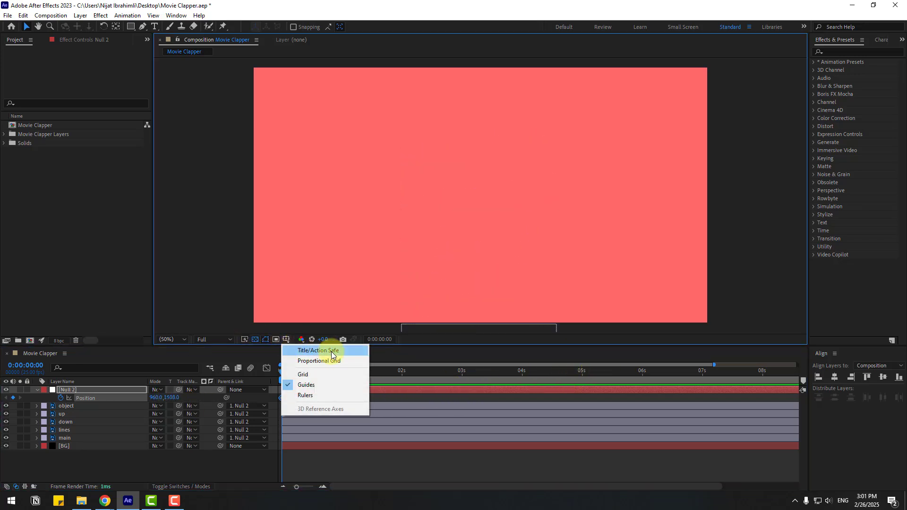
left_click(324, 345)
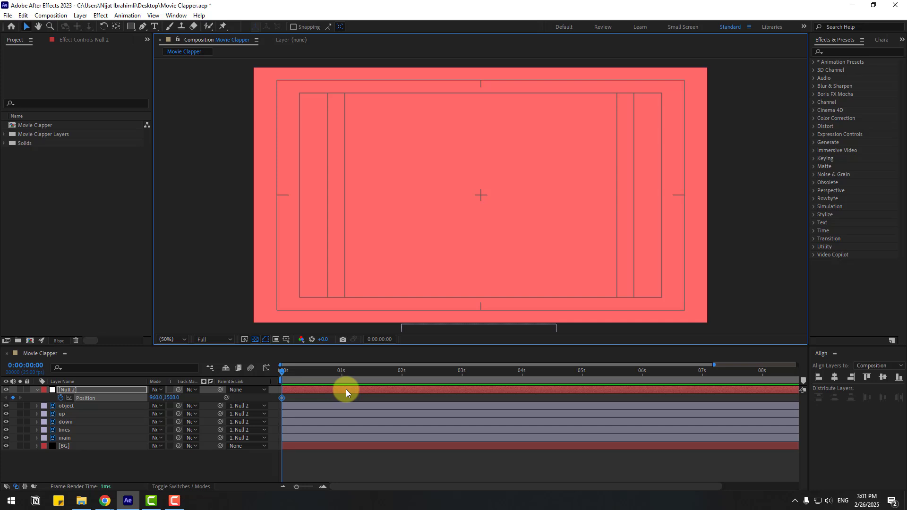
key("shift+Page_Down")
left_click_drag(174, 398, 102, 397)
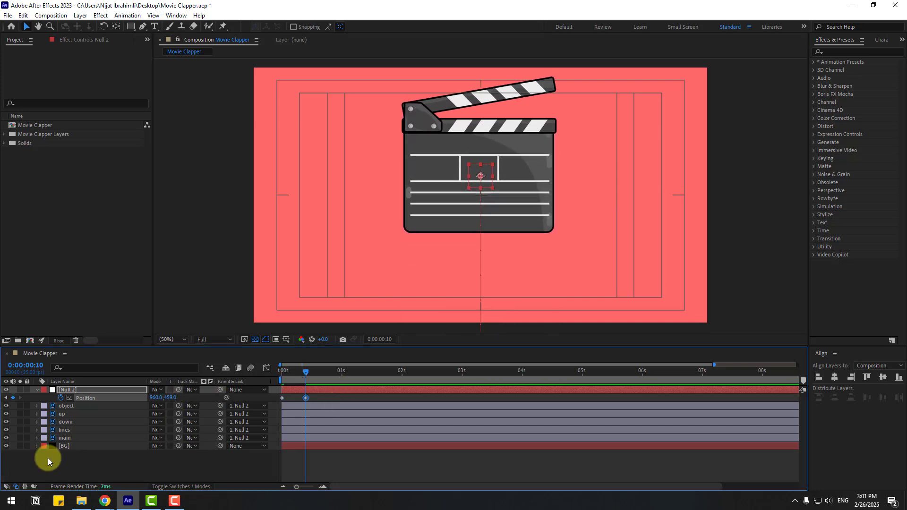
Set the up layer's rotation to 10° so the clapper arm closes
left_click(64, 417)
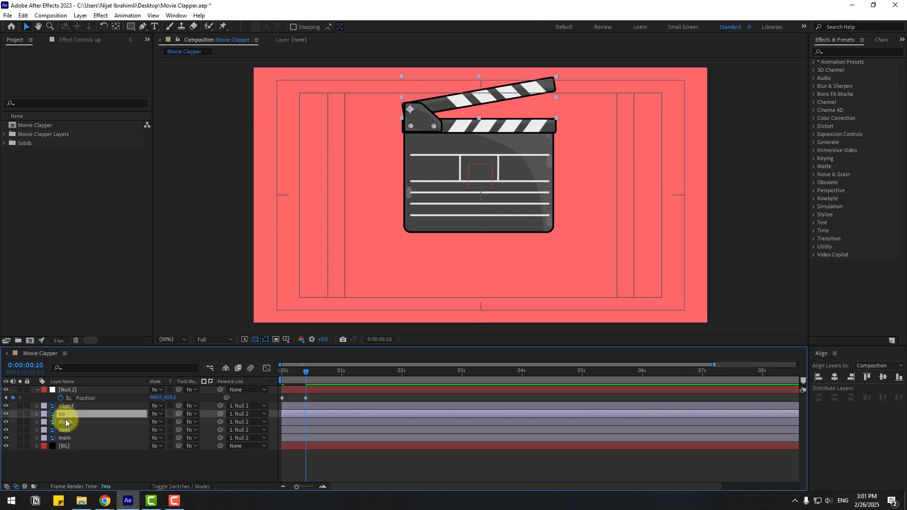
key("r")
left_click_drag(158, 422, 164, 421)
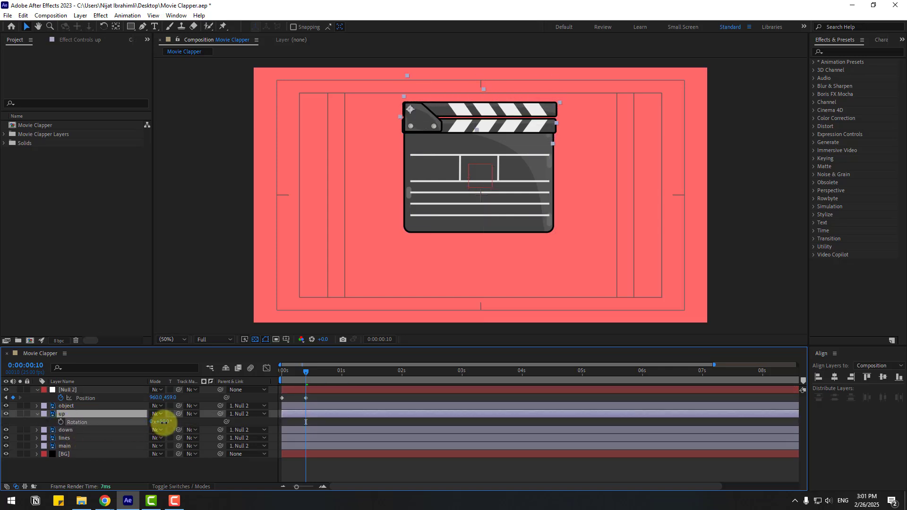
left_click(37, 414)
left_click(82, 466)
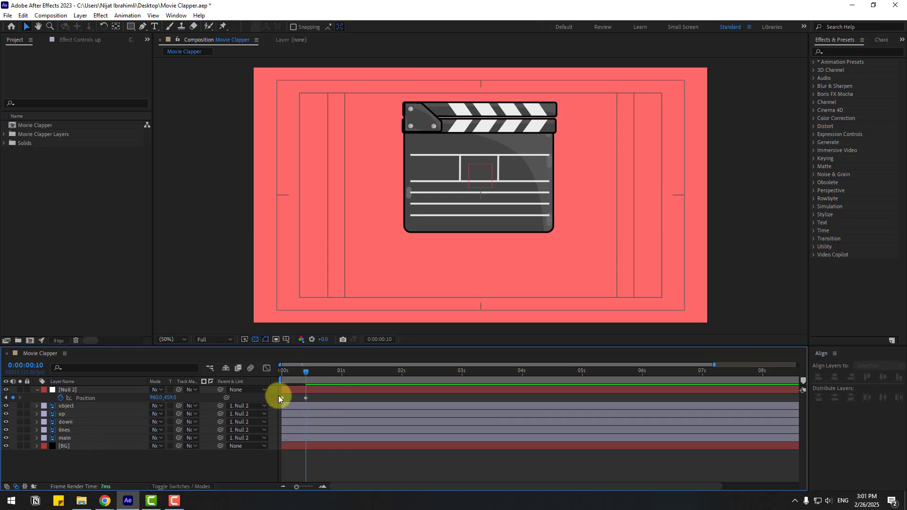
At 0:00:00:20, keyframe Null 2's position at 960, 733
left_click(310, 398)
left_click_drag(169, 398, 152, 391)
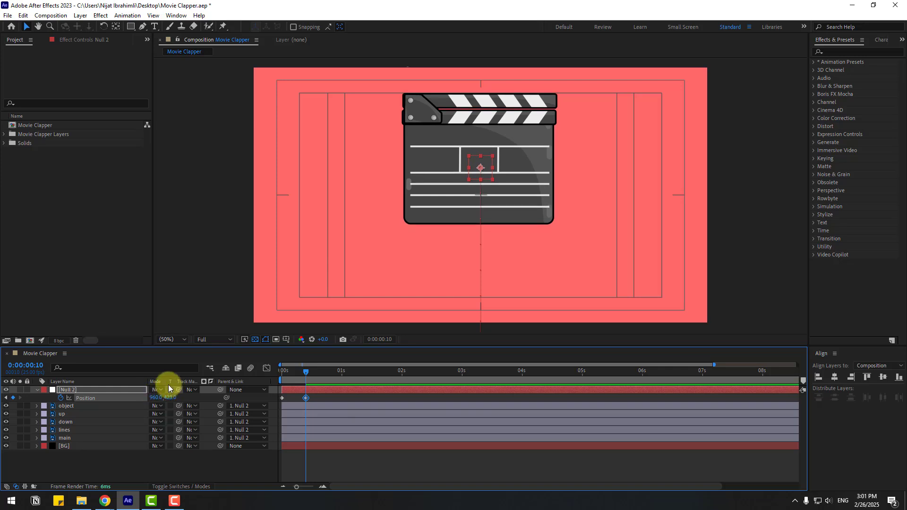
left_click_drag(171, 398, 316, 396)
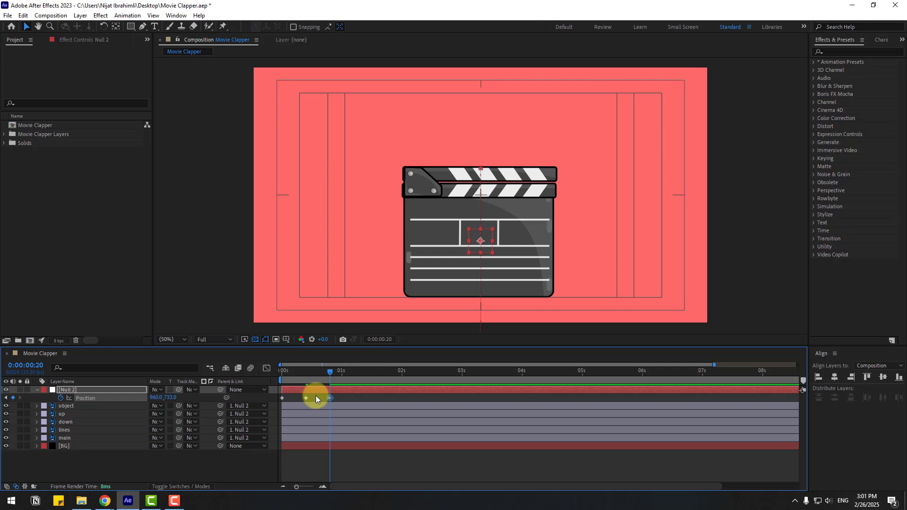
Add further Null 2 position keyframes every 10 frames through 0:00:02:10, alternating up and down, ending at 960, 623
key("shift+Page_Down")
left_click_drag(177, 401, 75, 391)
key("shift+Page_Down")
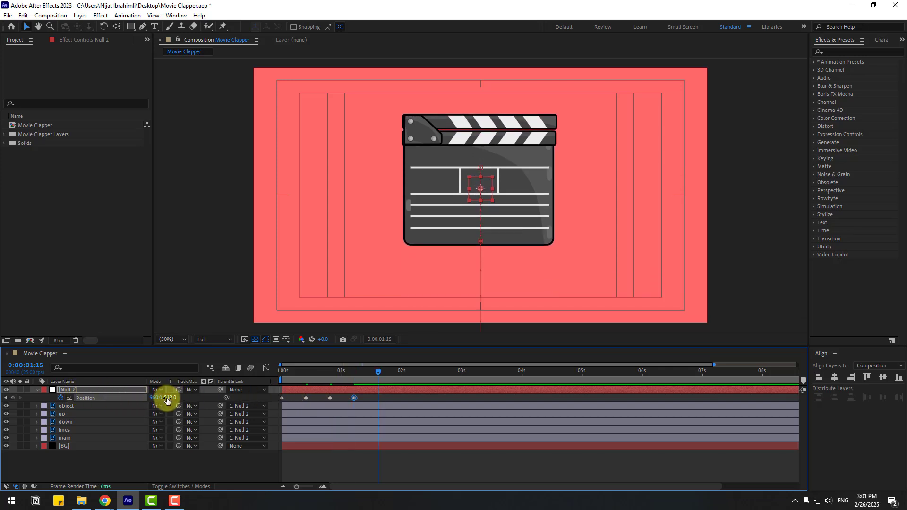
left_click_drag(169, 397, 236, 404)
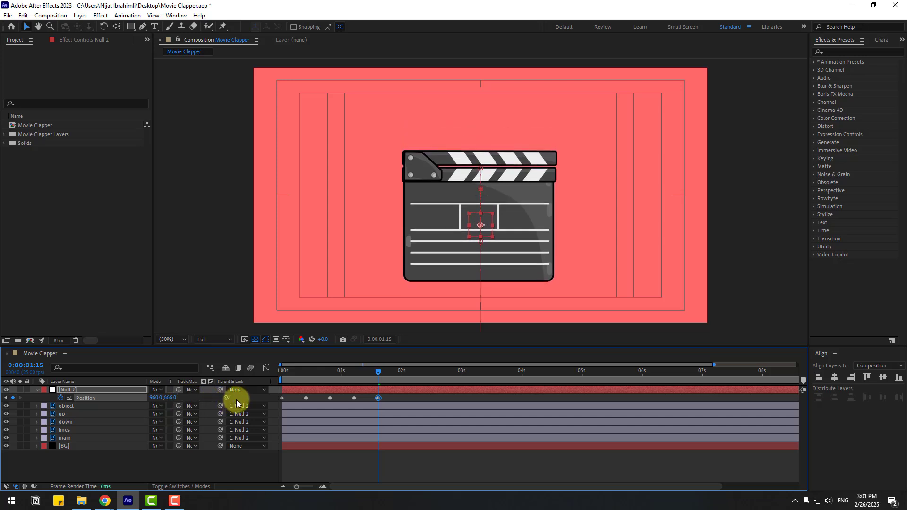
mouse_move(176, 401)
left_mouse_down()
mouse_move(132, 395)
mouse_move(189, 398)
left_mouse_up()
key("/")
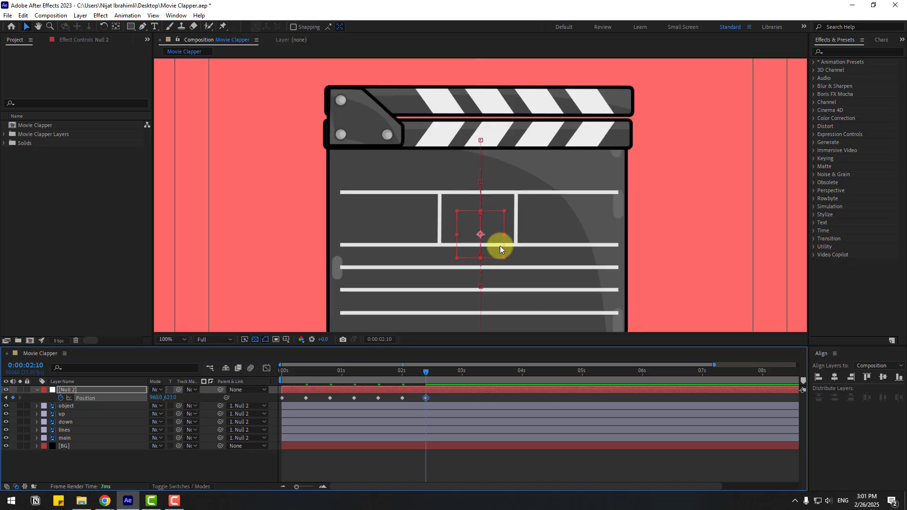
Apply Easy Ease to all of Null 2's position keyframes
mouse_move(521, 237)
left_mouse_down()
mouse_move(472, 203)
mouse_move(477, 223)
mouse_move(526, 231)
left_mouse_up()
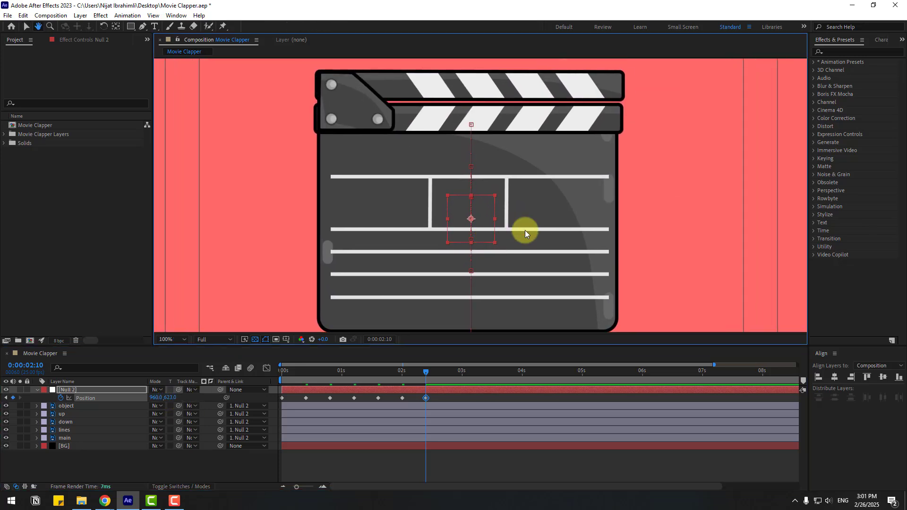
key("v")
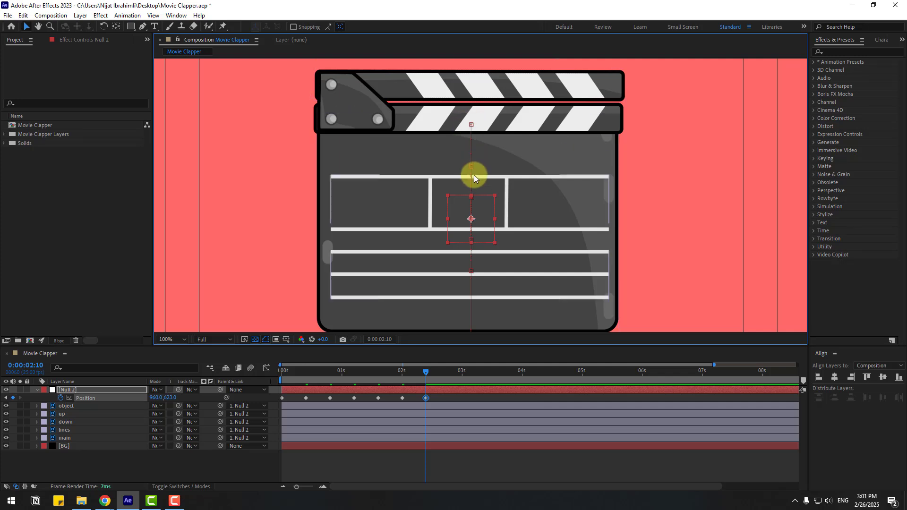
left_click(174, 339)
left_click(183, 184)
left_click_drag(432, 395, 280, 401)
right_click(280, 400)
mouse_move(359, 393)
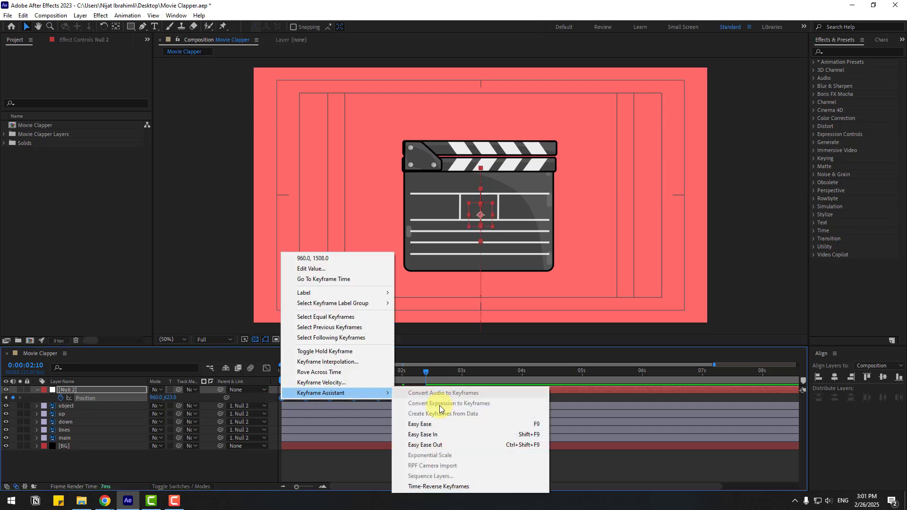
left_click(423, 424)
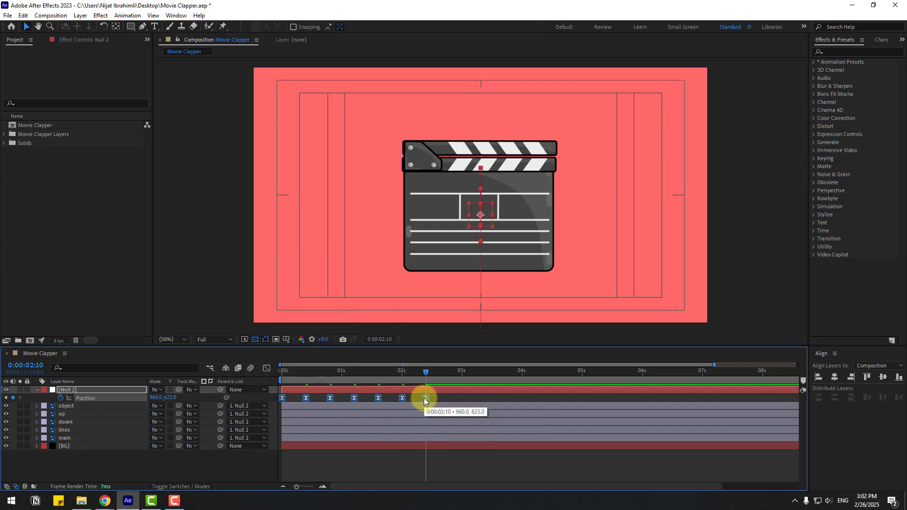
Preview the bounce animation and return to 0:00:02:10
key("space")
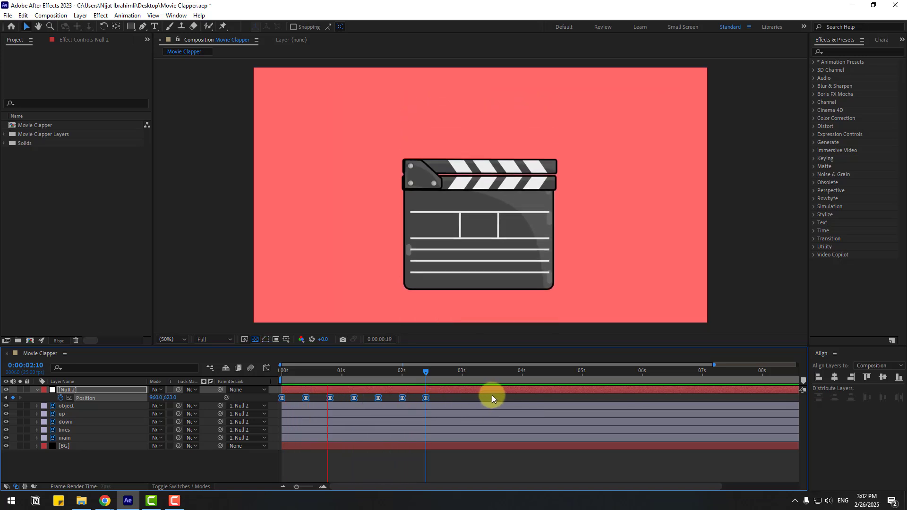
left_click(414, 379)
left_click(436, 397)
left_click(425, 372)
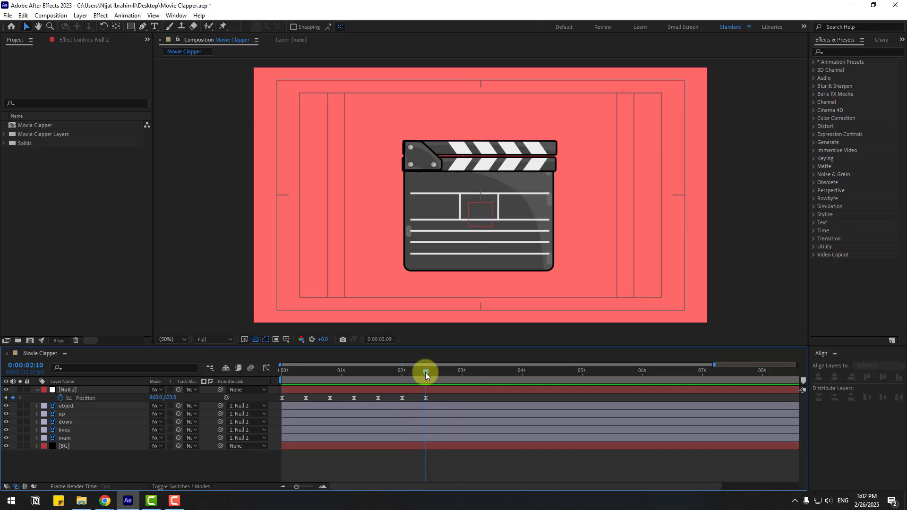
At 0:00:00:10, set a rotation keyframe of 10° on the up layer
left_click(66, 413)
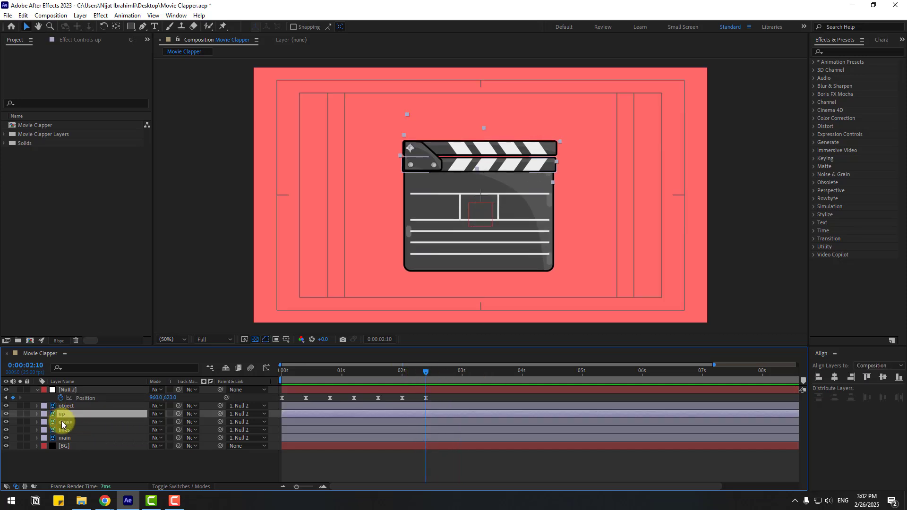
key("r")
left_click_drag(340, 374, 306, 371)
left_click(118, 414)
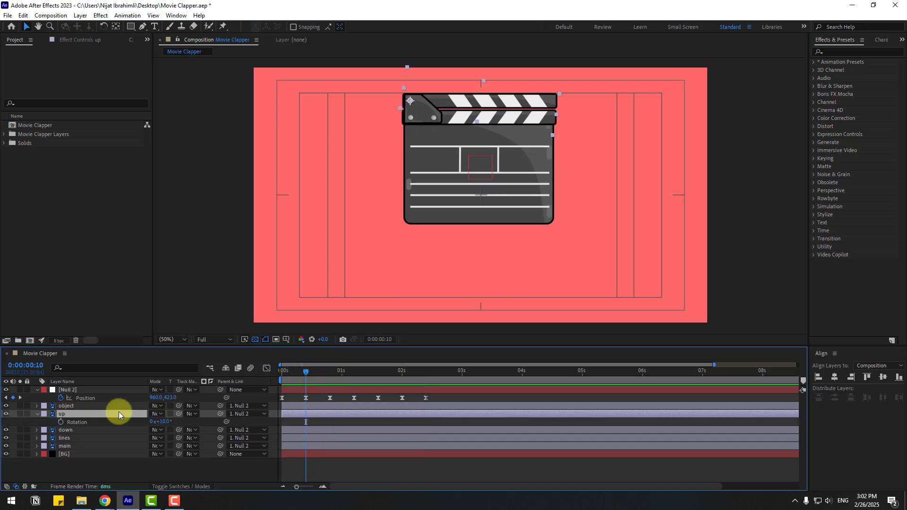
left_click(59, 421)
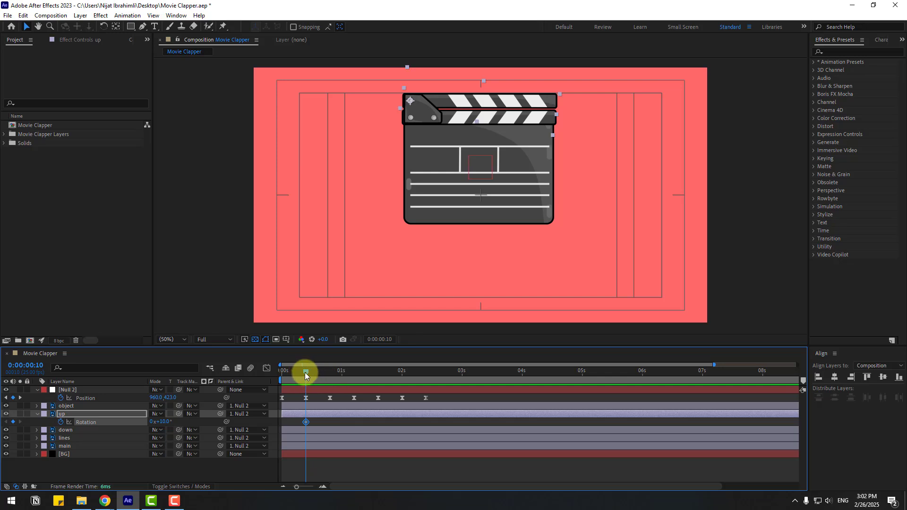
At 0:00:00:20, rotate the up layer open with a new rotation keyframe
key("shift+Page_Down")
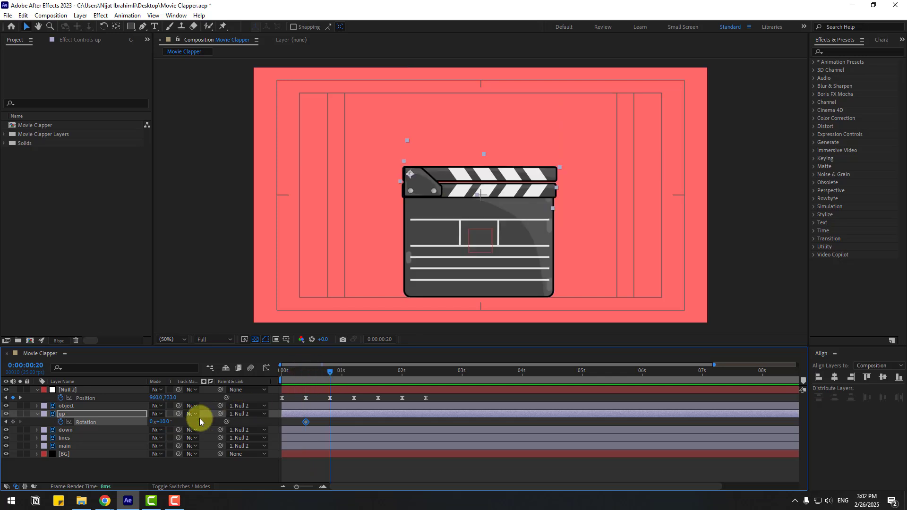
left_click_drag(164, 422, 157, 421)
At 0:00:01:05, set the up layer's rotation to 11°
key("shift+Page_Down")
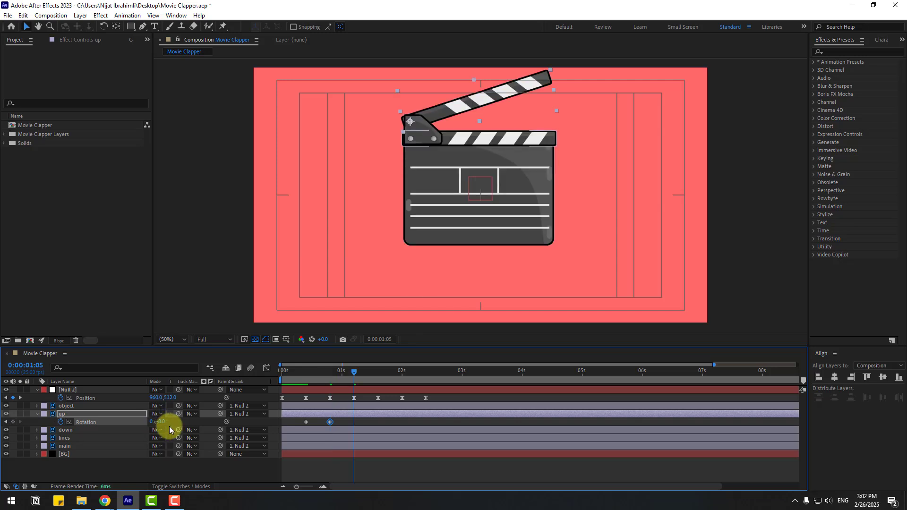
left_click(163, 422)
type("1")
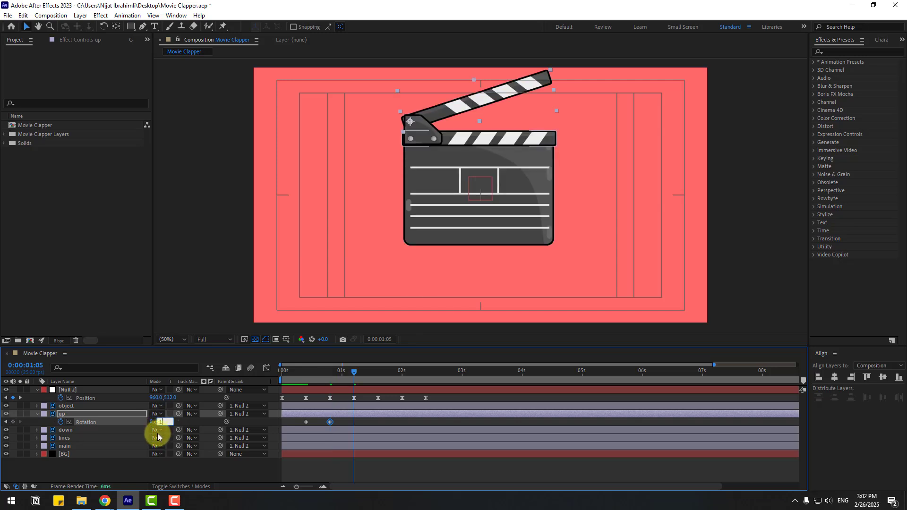
type("1")
key("Return")
At 0:00:01:15, set the up layer's rotation to 9°
key("shift+Page_Down")
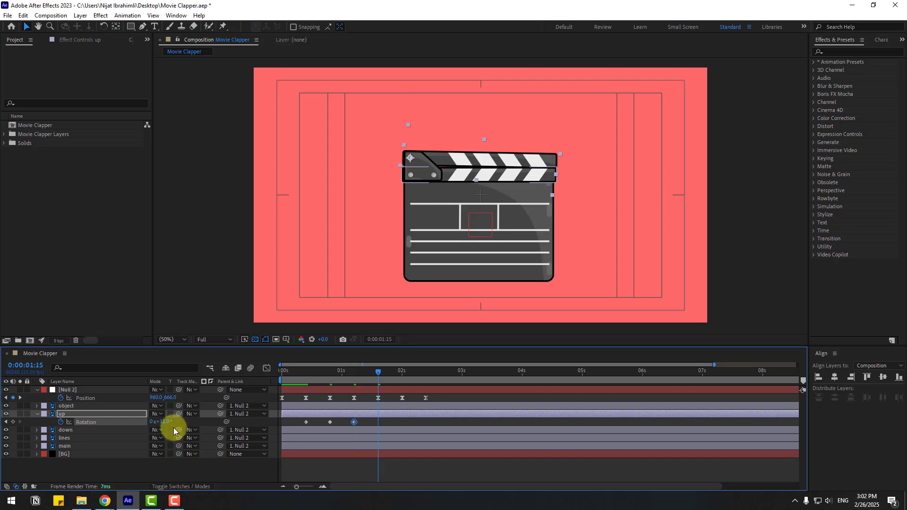
type("9")
key("Return")
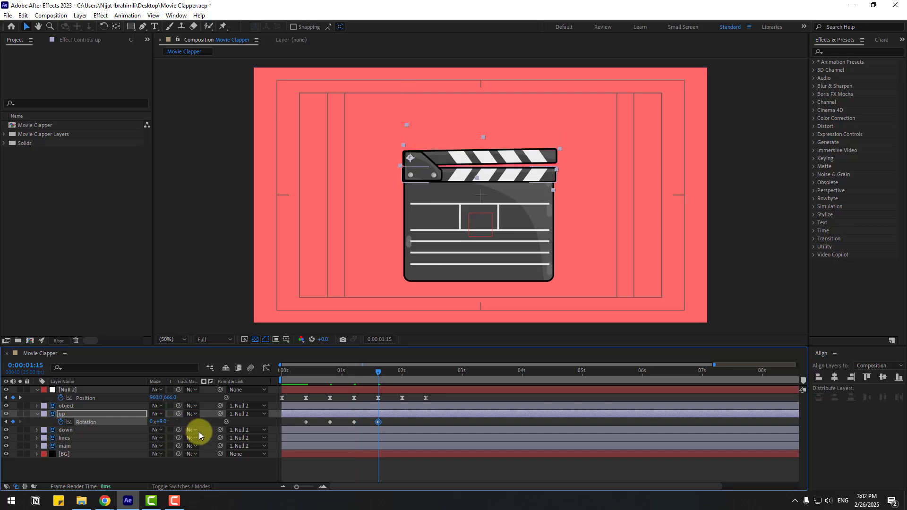
At 0:00:02:00, set a rotation keyframe of 10° on the up layer
key("shift+Page_Down")
left_click(164, 422)
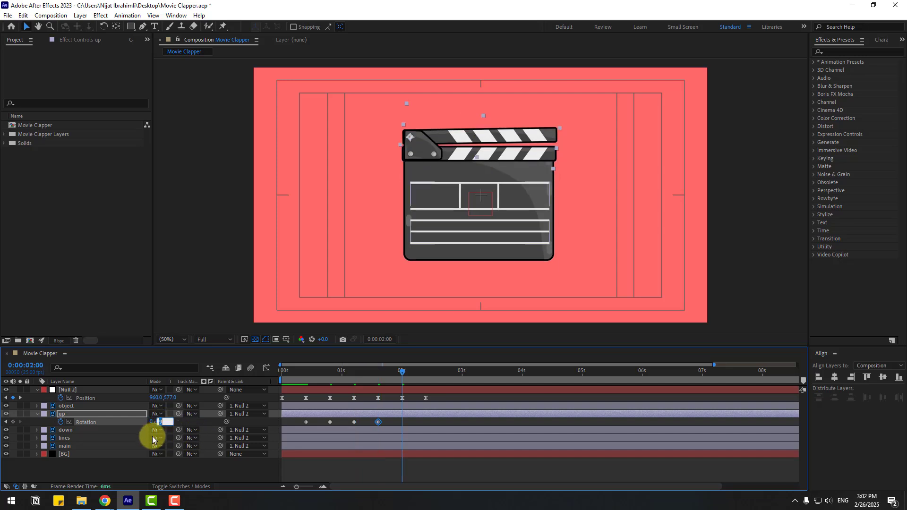
type("10")
key("Return")
At 0:00:02:10, set the up layer's rotation to 9.5°
key("shift+Page_Down")
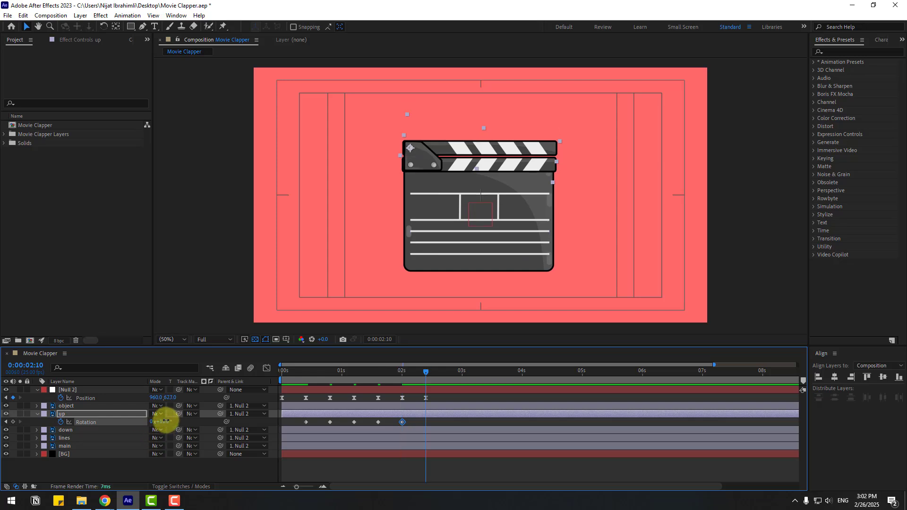
left_click(166, 421)
type("9.5")
key("Return")
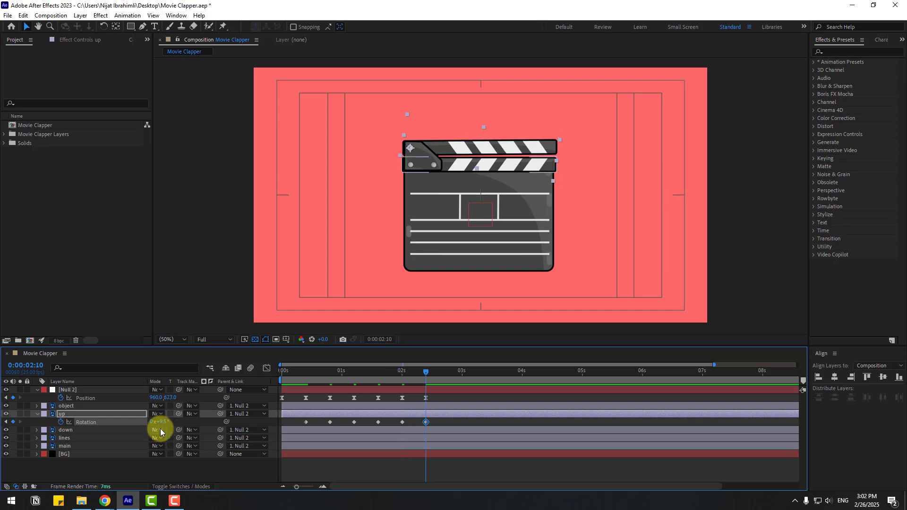
At 0:00:02:20, set the up layer's rotation to 11°
left_click(161, 426)
type("11")
key("Return")
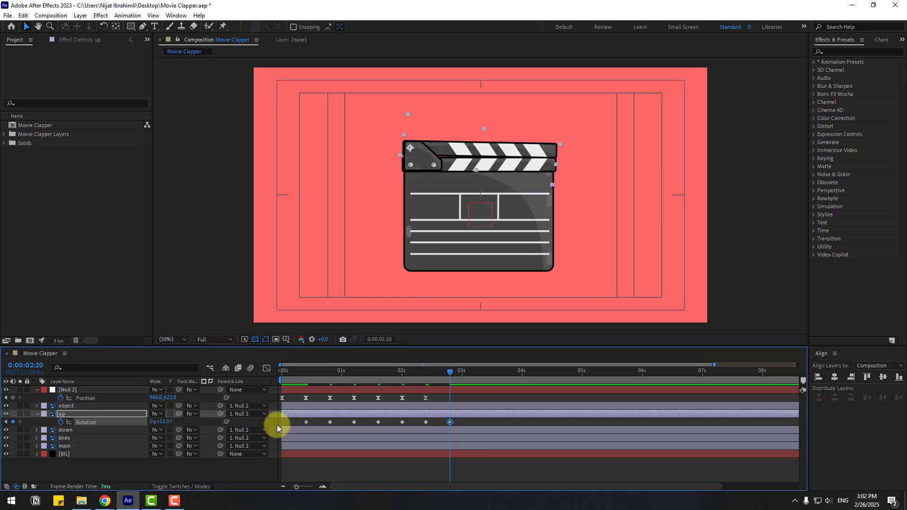
Apply Easy Ease to all of the up layer's rotation keyframes and preview the flap
left_click_drag(459, 423, 296, 425)
right_click(308, 424)
mouse_move(368, 416)
left_click(464, 364)
key("space")
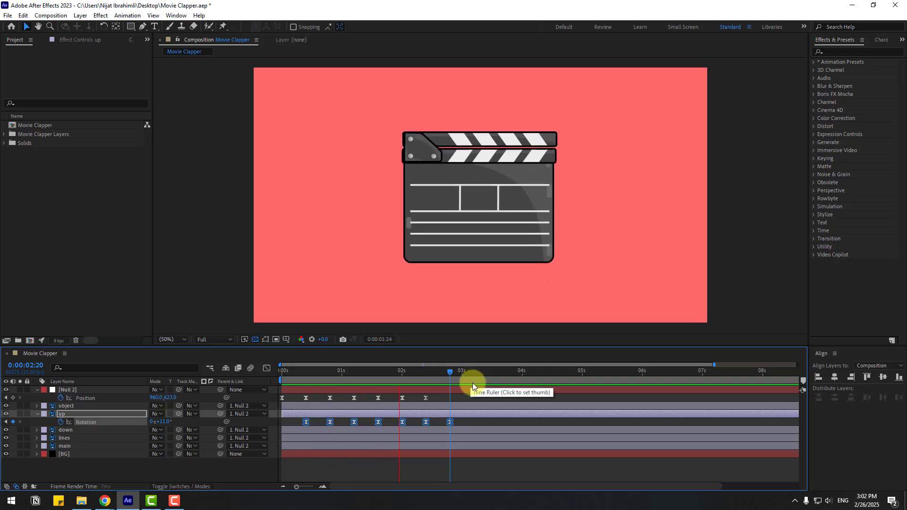
key("space")
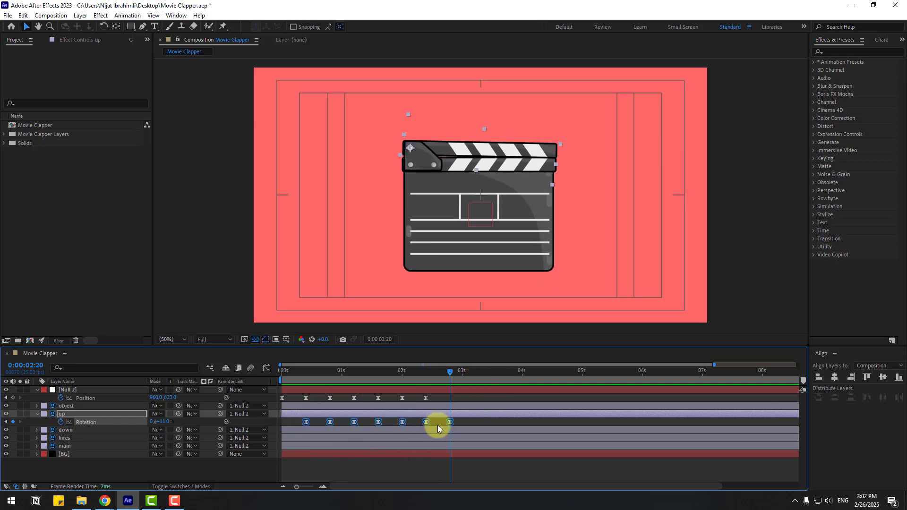
Compress the rotation keyframes closer together by pulling the last one earlier, then preview
left_click_drag(449, 421, 410, 421)
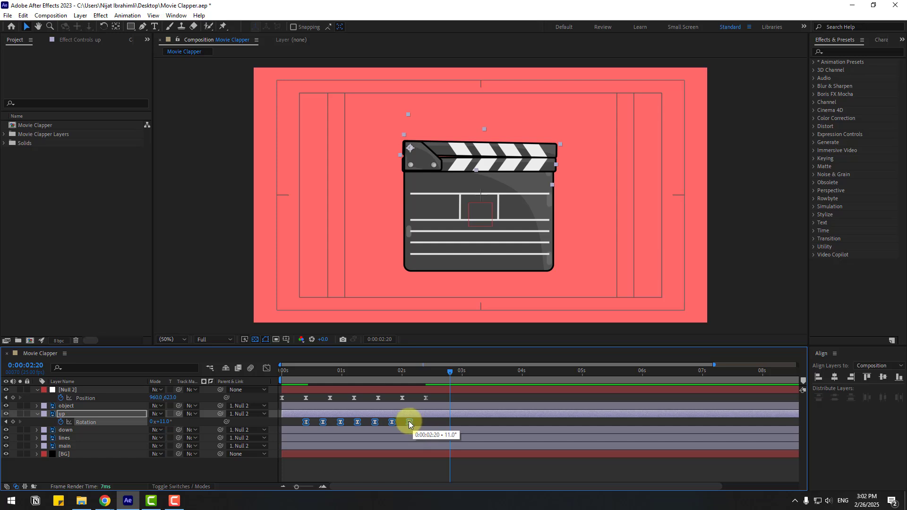
key("space")
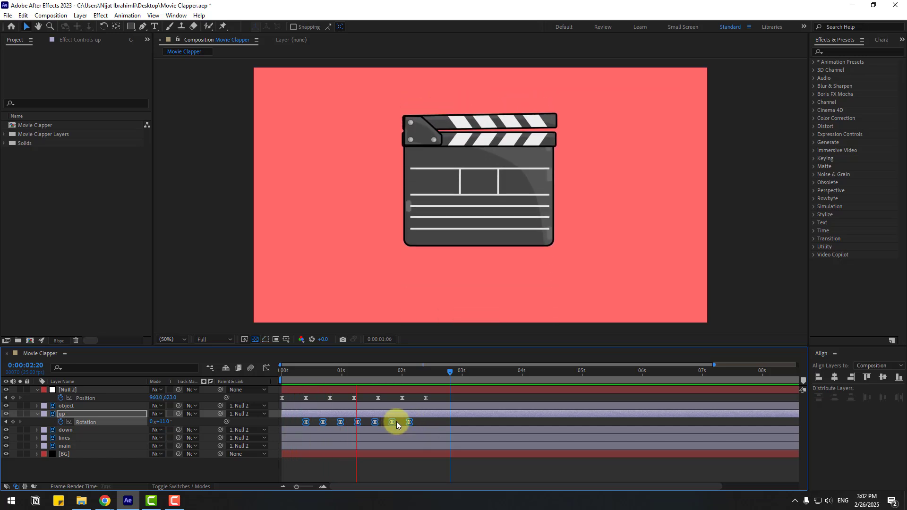
key("space")
Slide the rotation keyframes later so the flap starts at about 0:00:02:11, and preview from there
left_click_drag(304, 422, 370, 424)
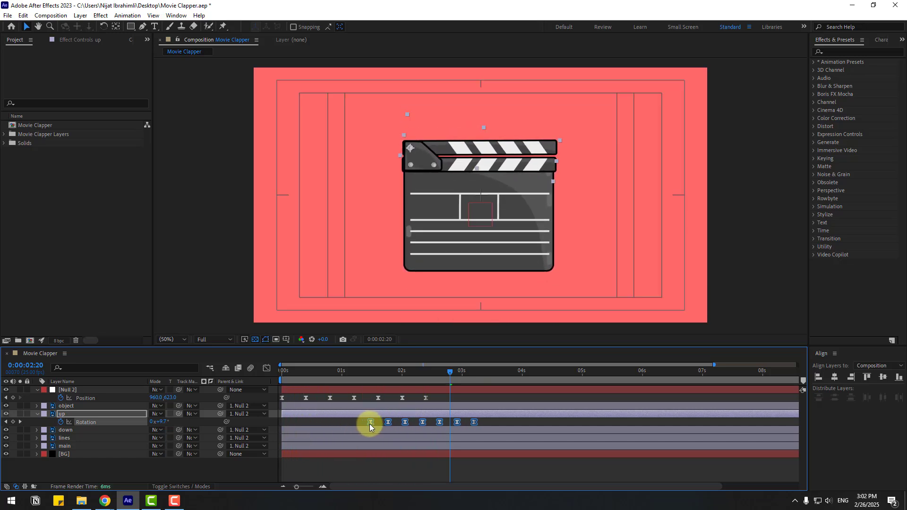
key("space")
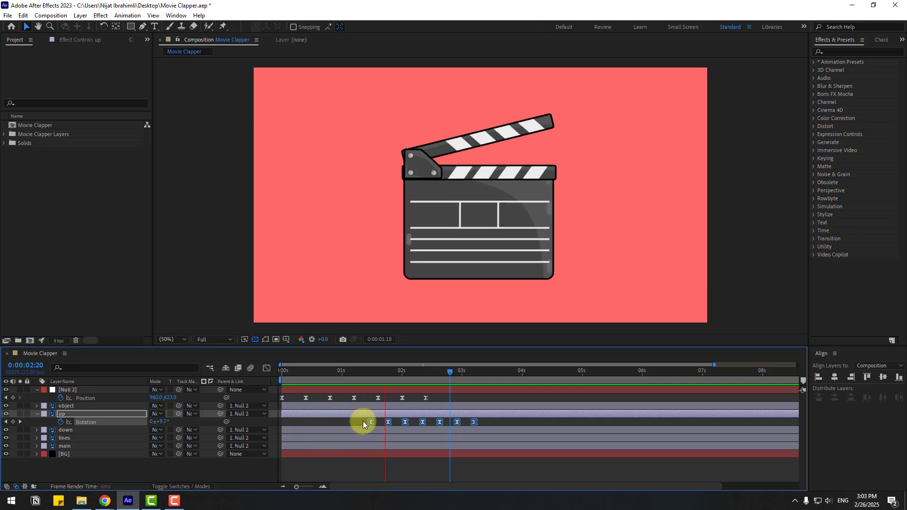
key("space")
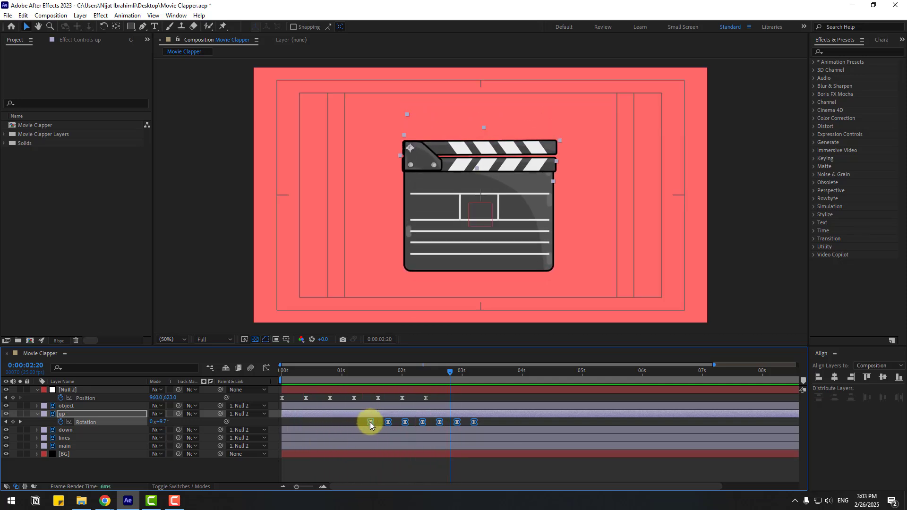
left_click_drag(370, 422, 428, 424)
left_click(428, 371)
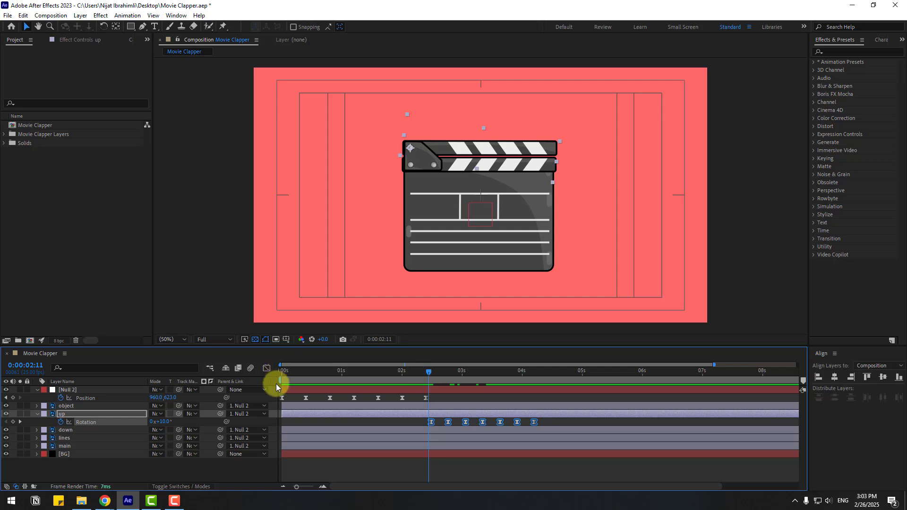
left_click_drag(276, 384, 424, 383)
key("space")
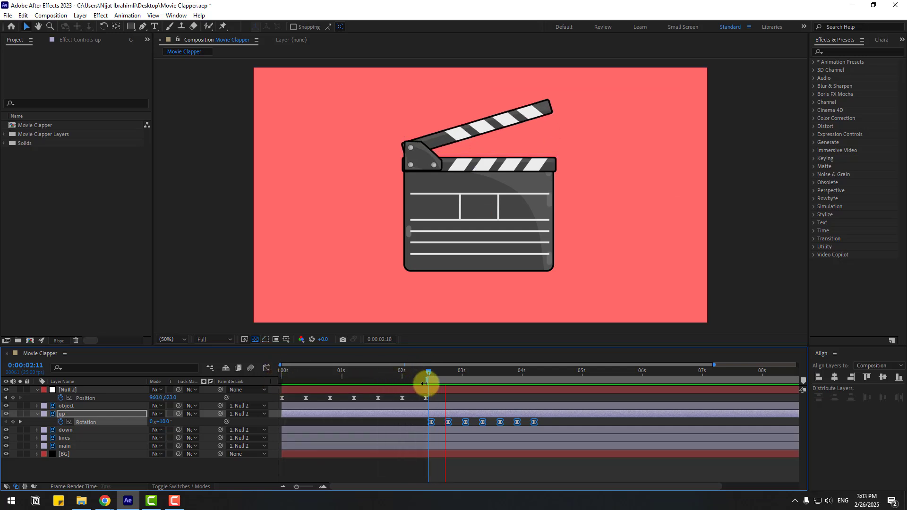
scroll(594, 218, "up", 2)
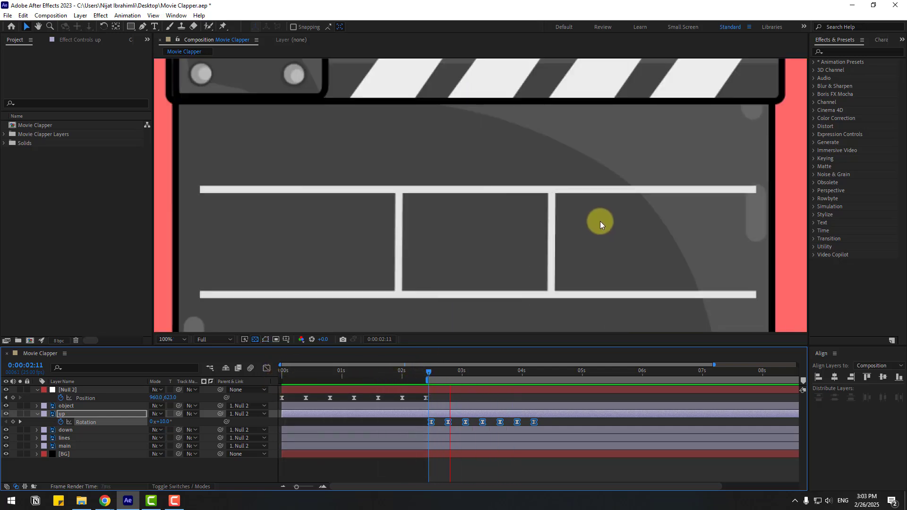
scroll(600, 221, "down", 2)
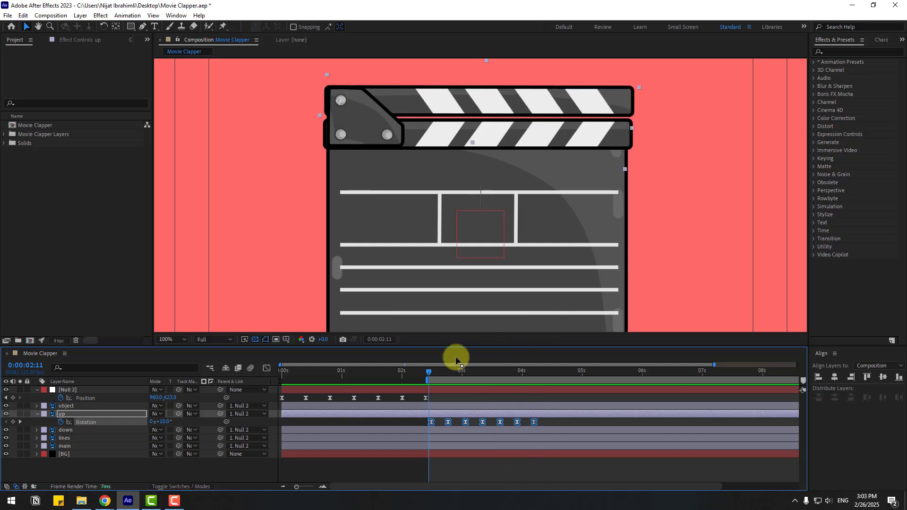
Delete the last two rotation keyframes of the up layer
left_click_drag(438, 373, 503, 367)
left_click(540, 423)
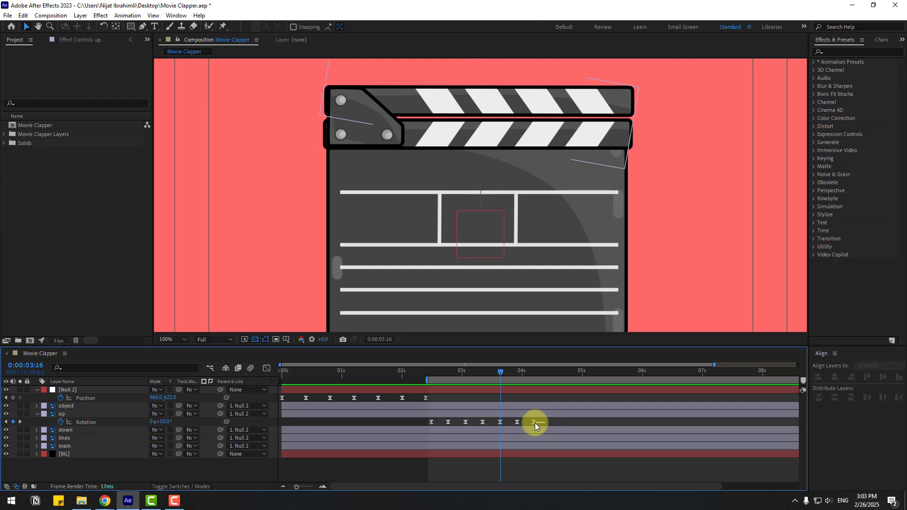
left_click_drag(535, 424, 506, 426)
key("Delete")
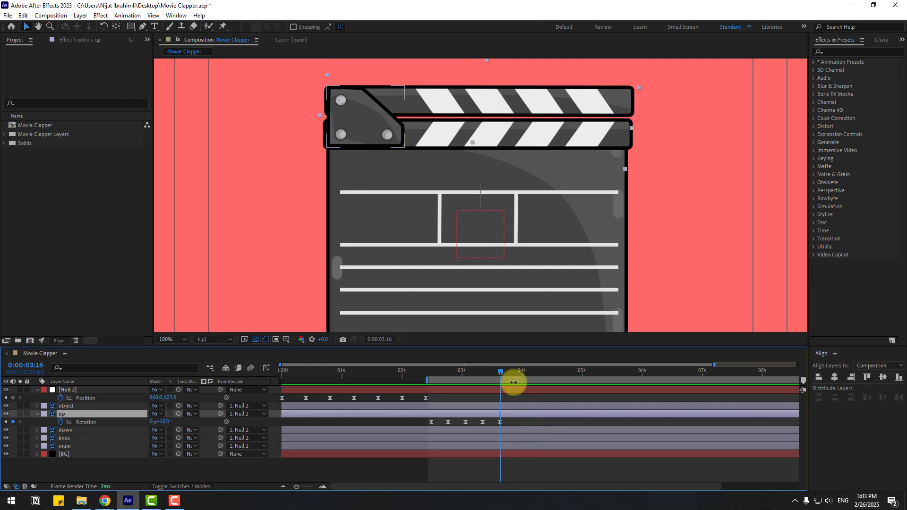
At 0:00:03:16, set the up layer's rotation to 11° and preview
mouse_move(500, 371)
left_mouse_down()
mouse_move(474, 371)
mouse_move(498, 373)
left_mouse_up()
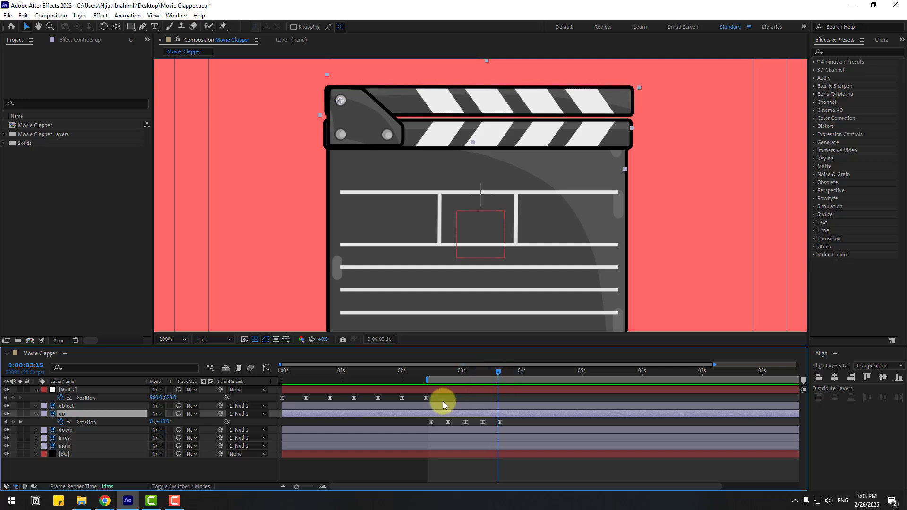
key("Page_Down")
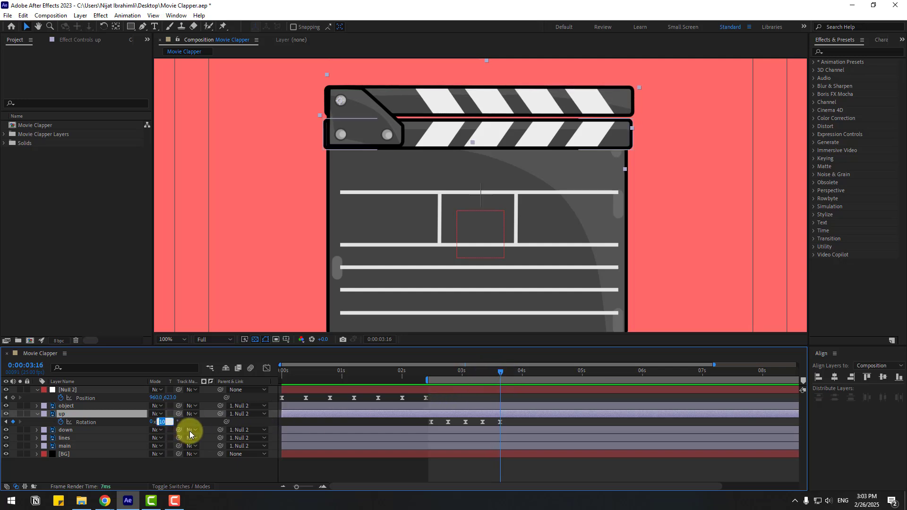
type("11")
key("Return")
key("space")
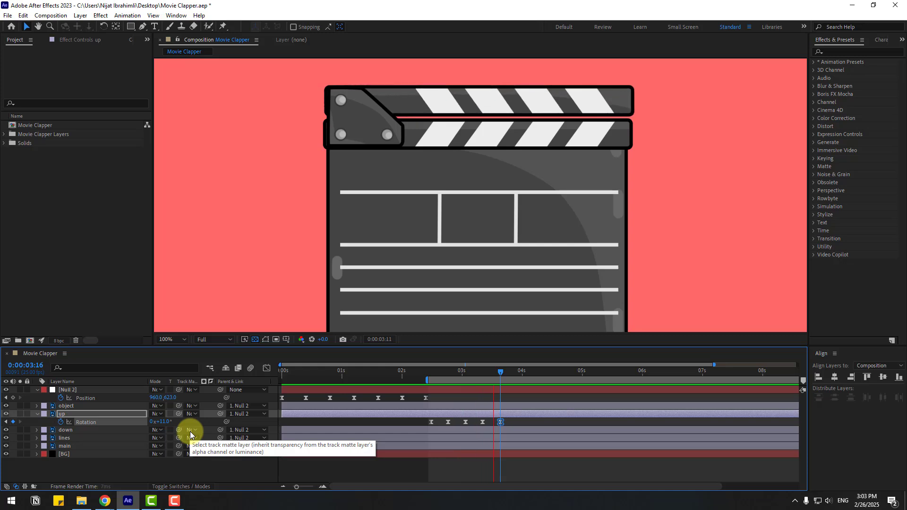
key("space")
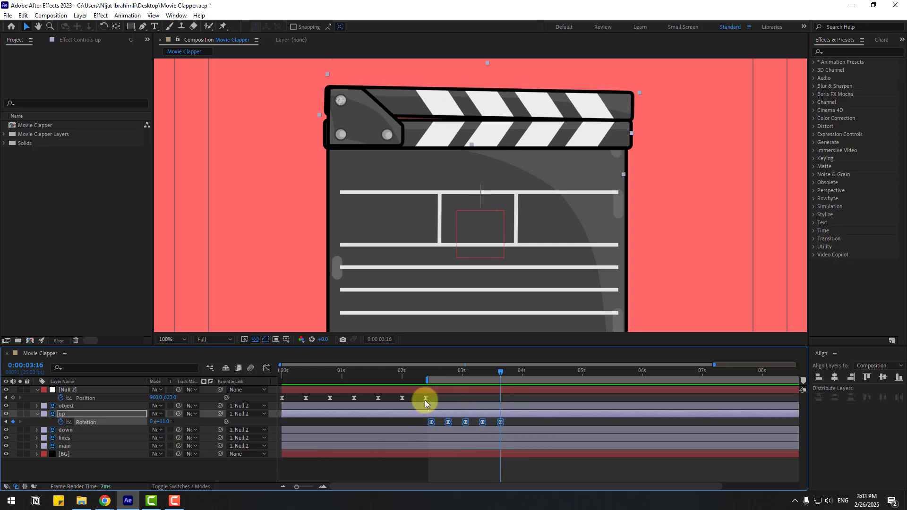
Reset the work area and move the rotation keyframes back near the start of the timeline, then preview
double_click(424, 380)
left_click_drag(431, 426, 314, 424)
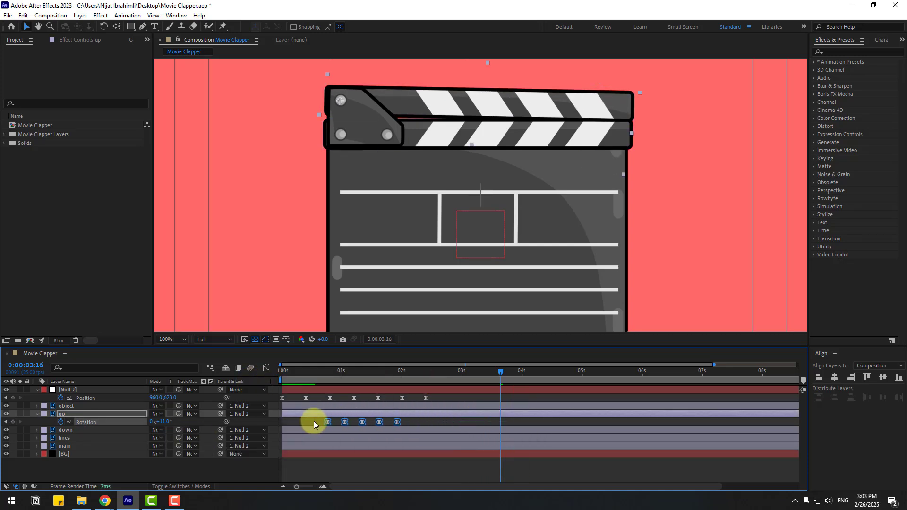
left_click(160, 338)
left_click(197, 183)
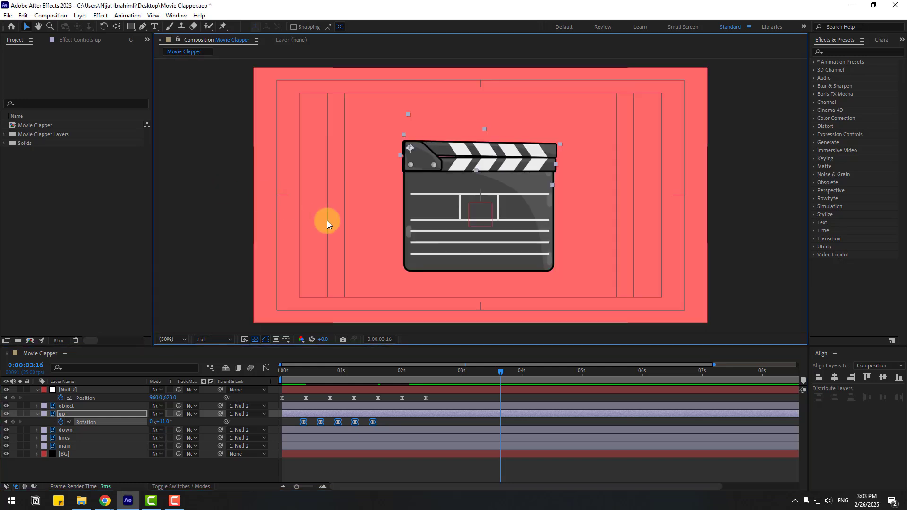
key("space")
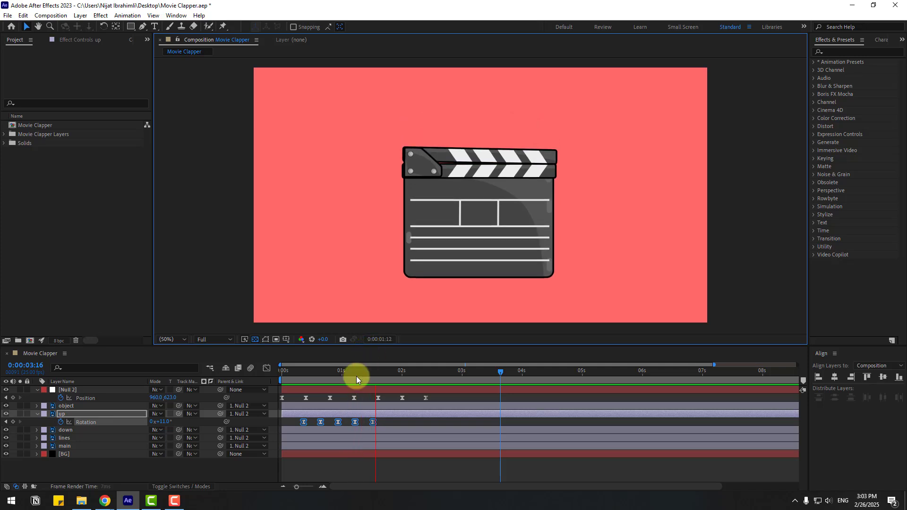
left_click_drag(304, 422, 292, 429)
key("space")
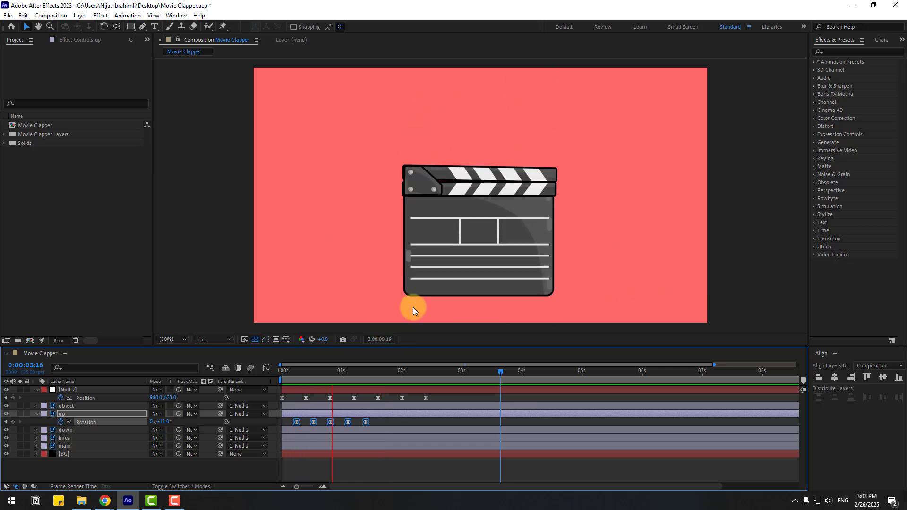
Add position keyframes on the null from 0:00:02:13 to 0:00:03:18, nudging its vertical position for a second small bounce
left_click(408, 373)
left_click_drag(408, 373, 434, 374)
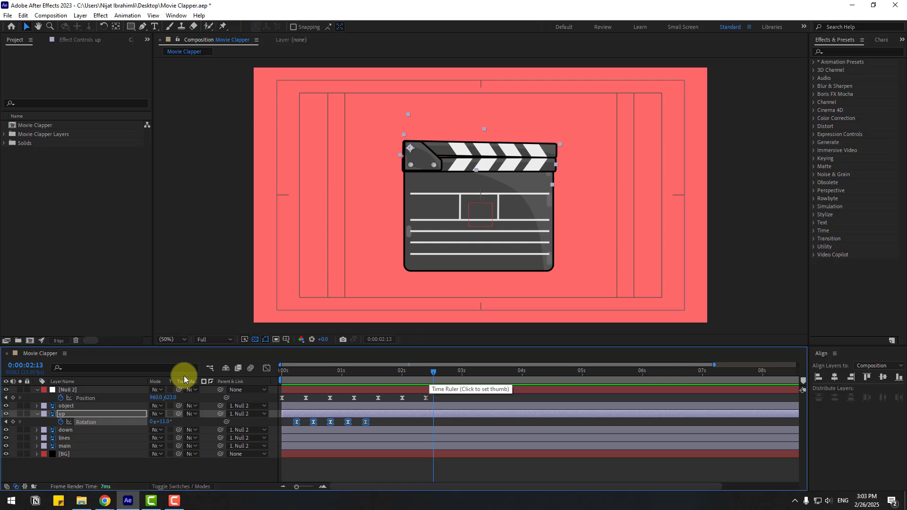
left_click(13, 398)
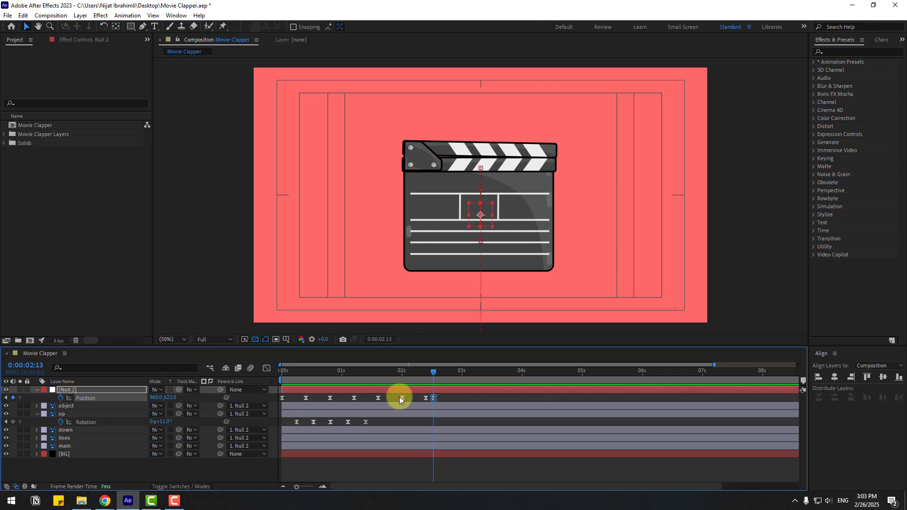
key("shift+Page_Down")
left_click_drag(172, 400, 177, 399)
key("shift+Page_Down")
key("shift+Page_Down")
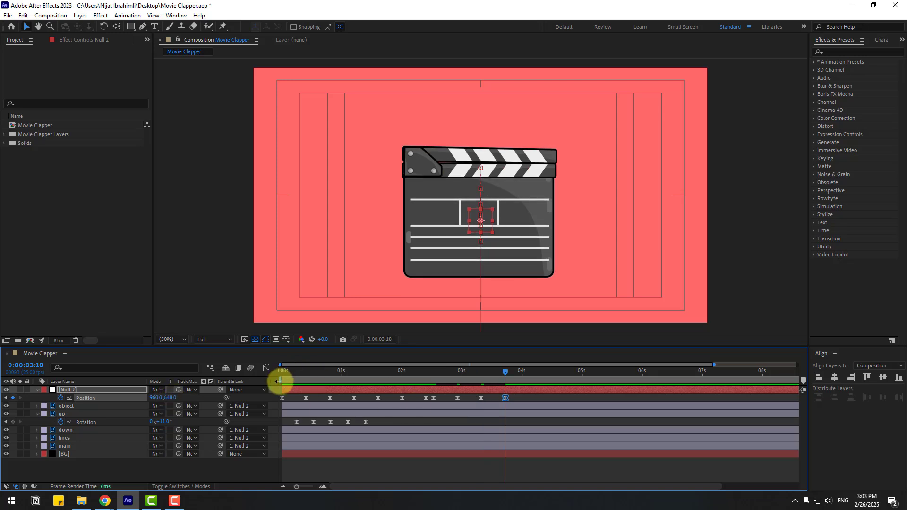
Set the work area to begin at about 0:00:02:13 and preview the second bounce
left_click_drag(278, 382, 427, 378)
key("space")
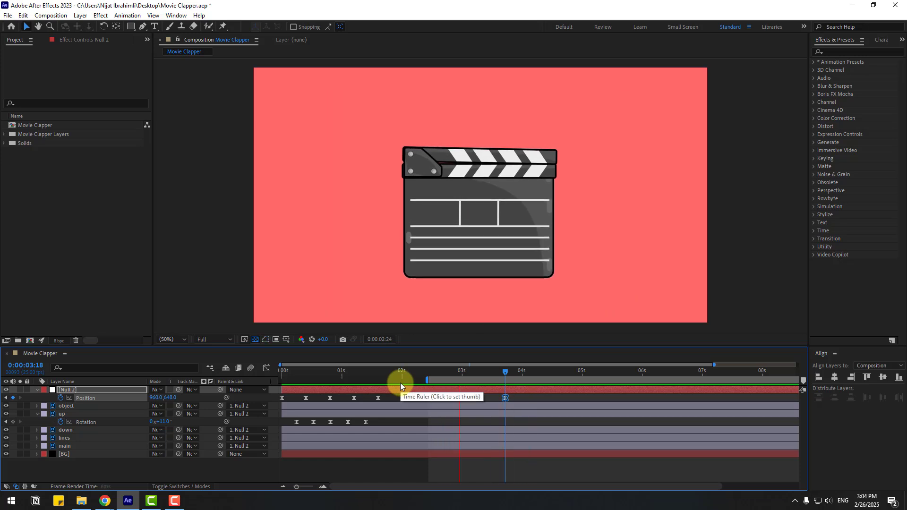
key("space")
Copy the up layer's rotation keyframes and paste them at 0:00:02:13, then preview
left_click_drag(365, 424, 315, 425)
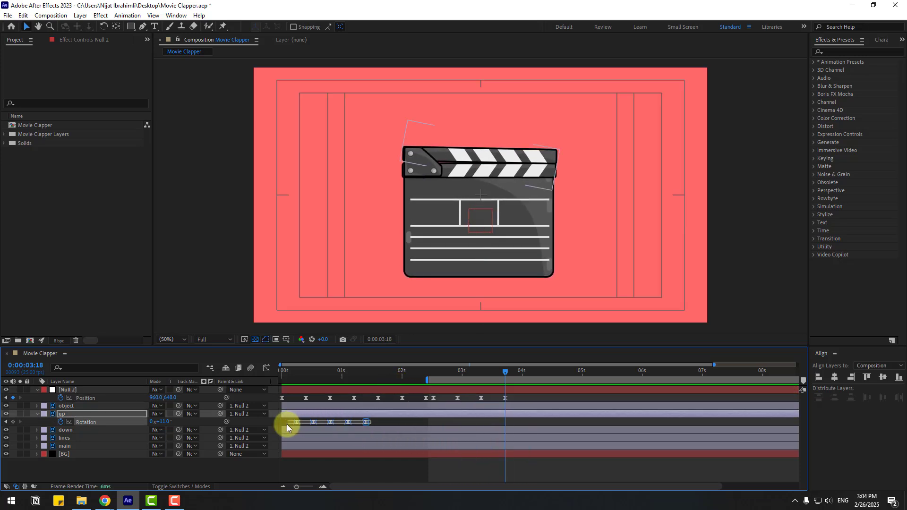
left_click_drag(441, 371, 415, 381)
key("ctrl+v")
key("space")
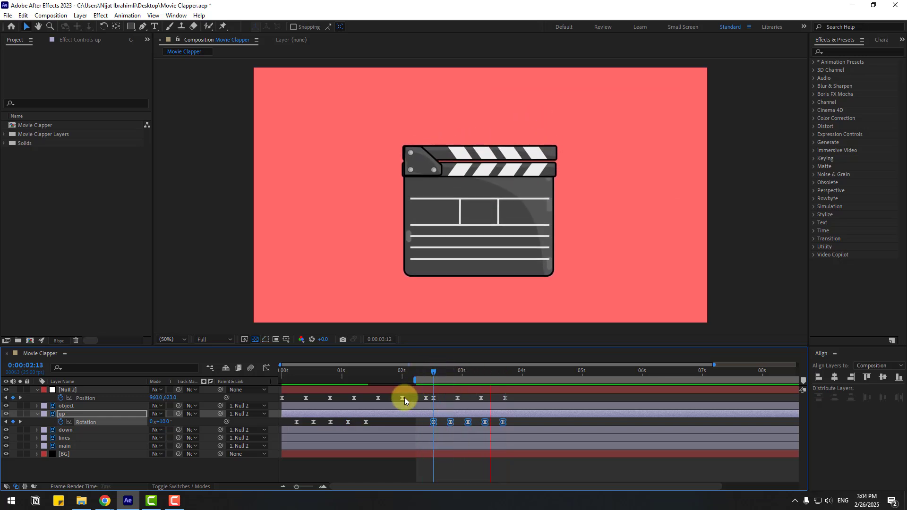
Copy the second bounce's position and rotation keyframes and paste them at 0:00:04:14, then preview
left_click_drag(514, 396, 448, 423)
key("space")
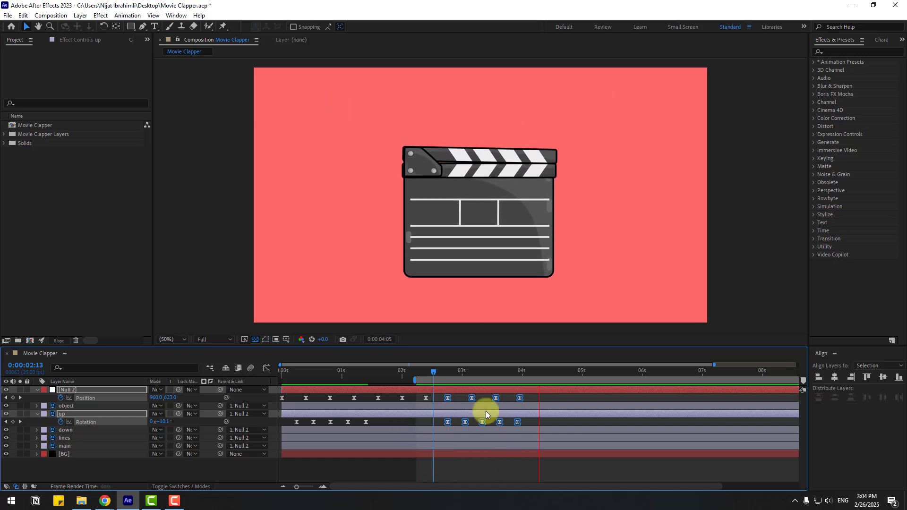
left_click(546, 375)
left_click_drag(530, 396, 424, 439)
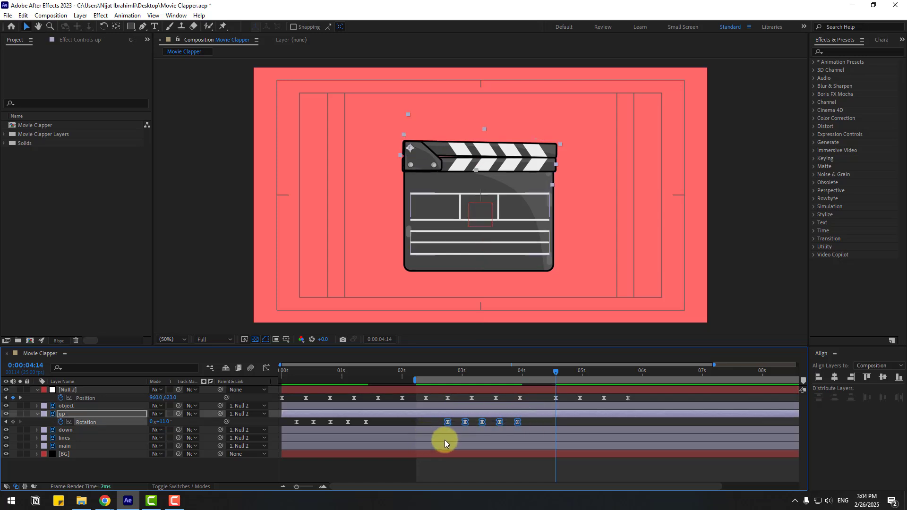
key("ctrl+c")
key("ctrl+v")
left_click_drag(556, 372, 554, 372)
key("space")
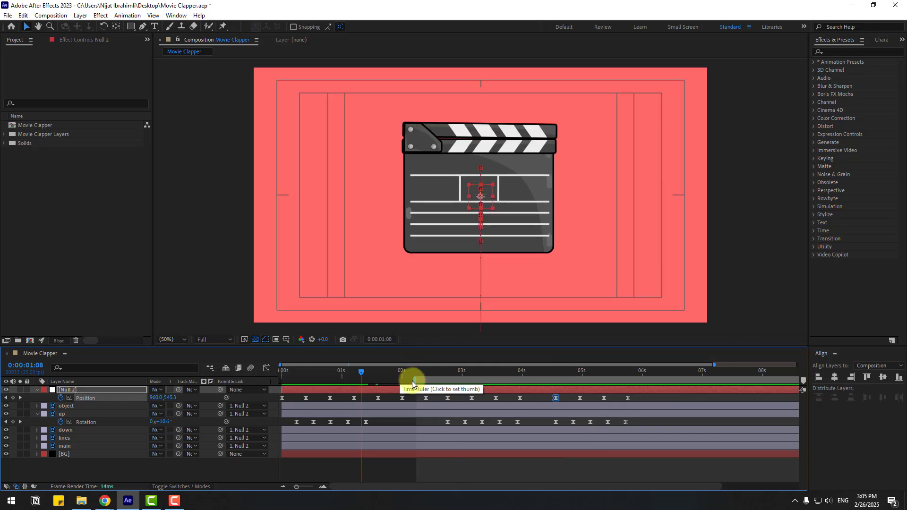
left_click(37, 390)
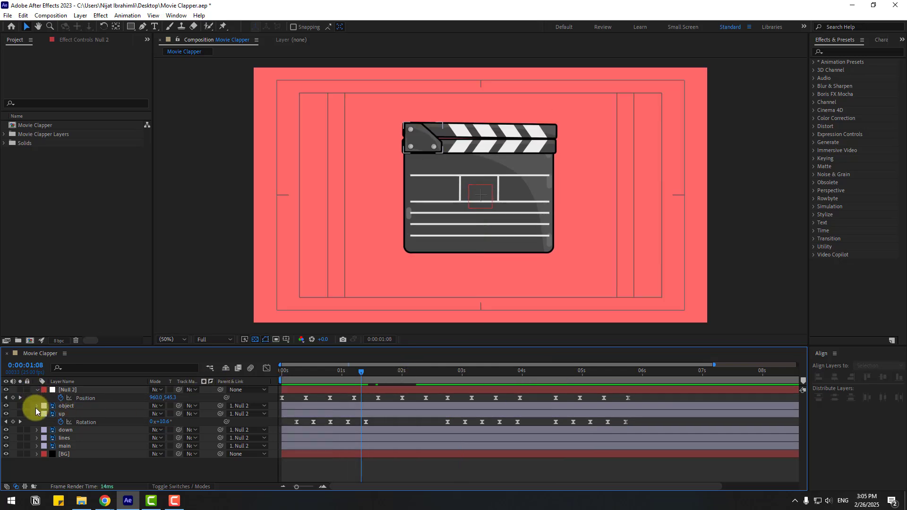
Draw a flat ellipse beneath the clapper with the Ellipse tool as a shadow
left_click(36, 406)
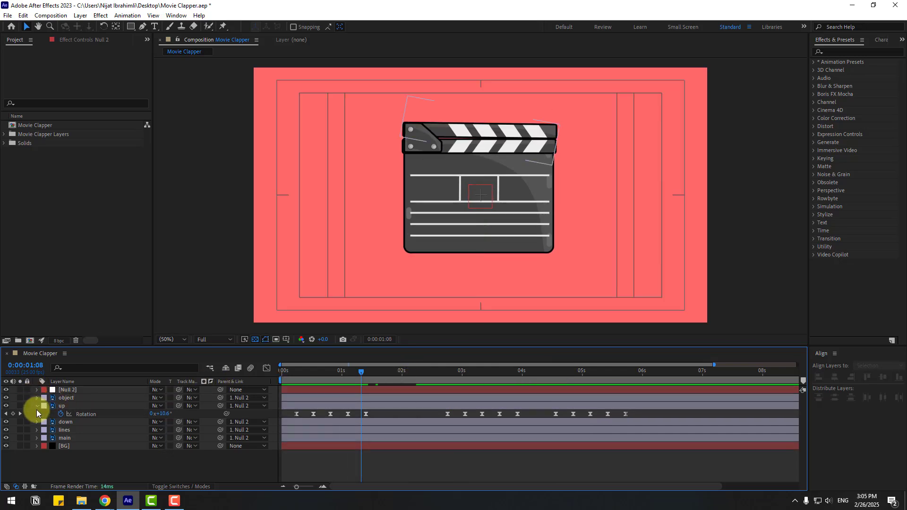
left_click(308, 297)
left_click(132, 29)
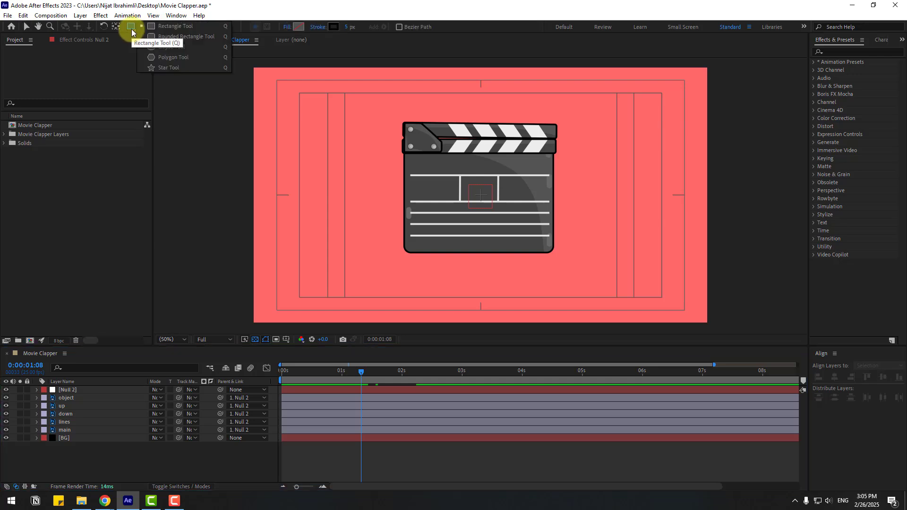
left_click(160, 47)
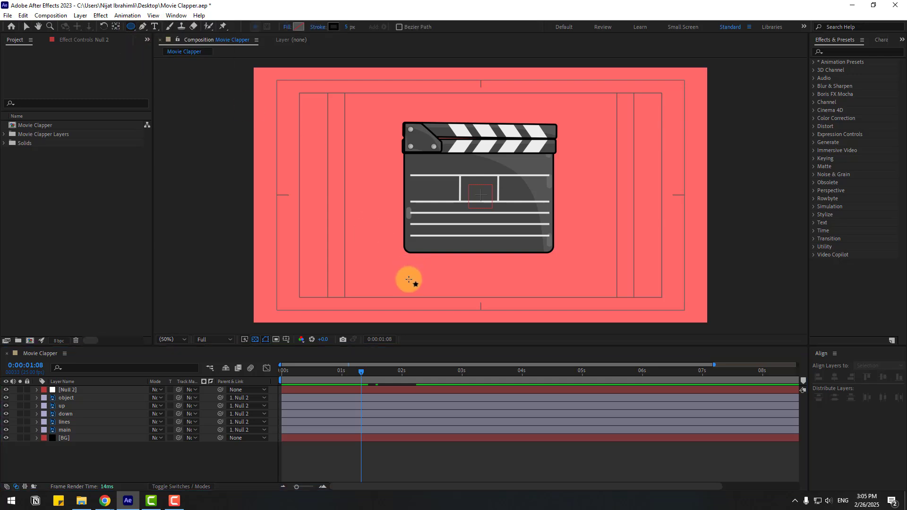
left_click_drag(412, 282, 550, 293)
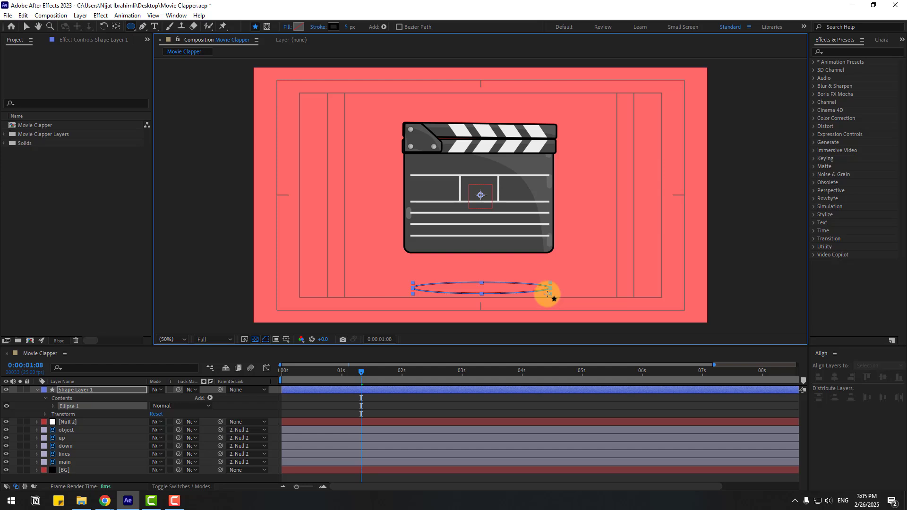
Remove the ellipse's stroke by setting it to 0 px and fill it with a darker red, DD4747
left_click(27, 27)
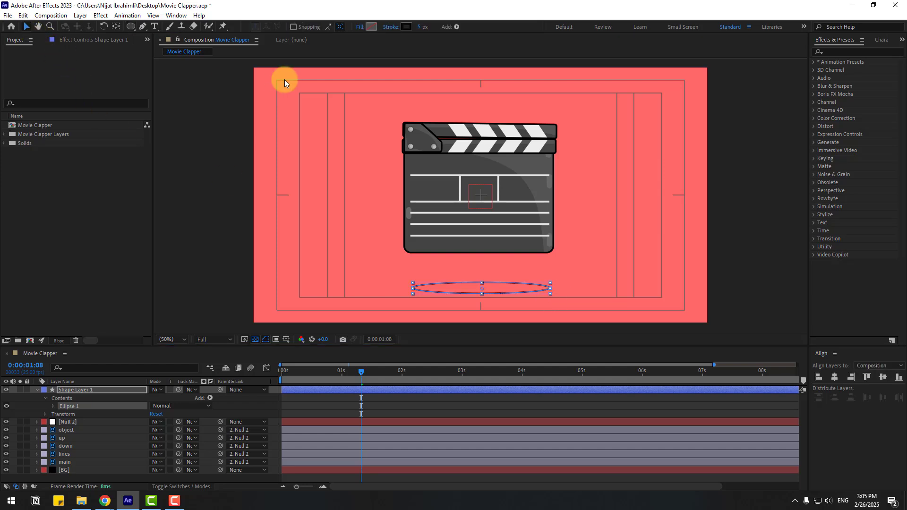
left_click(419, 28)
type("0")
key("Return")
left_click(371, 27, "alt")
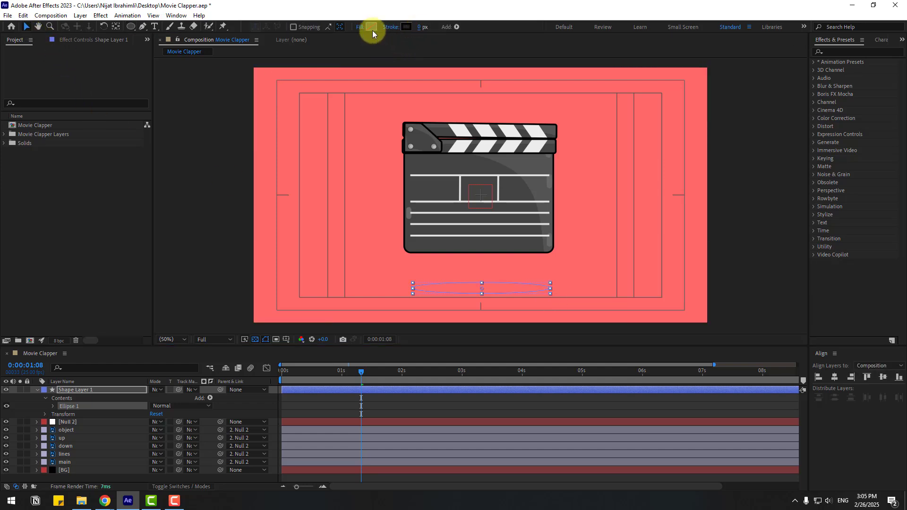
left_click(370, 29)
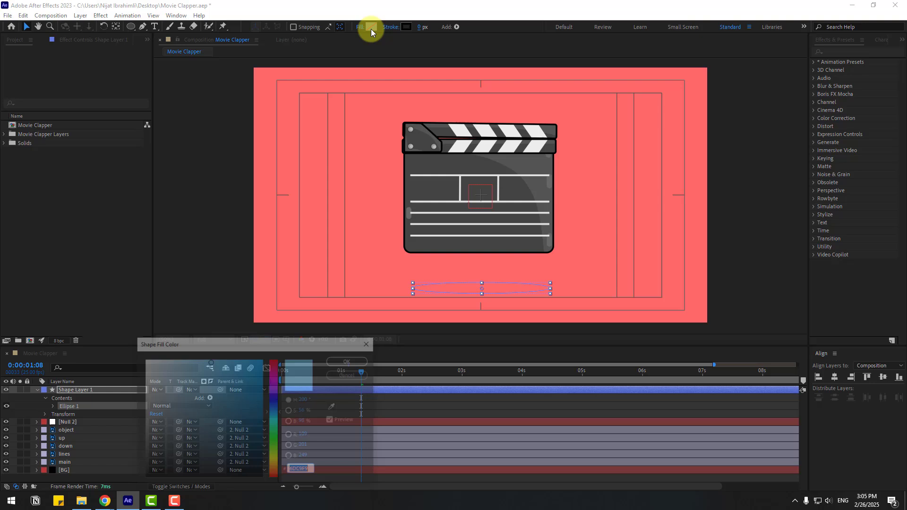
left_click(335, 408)
left_click(373, 247)
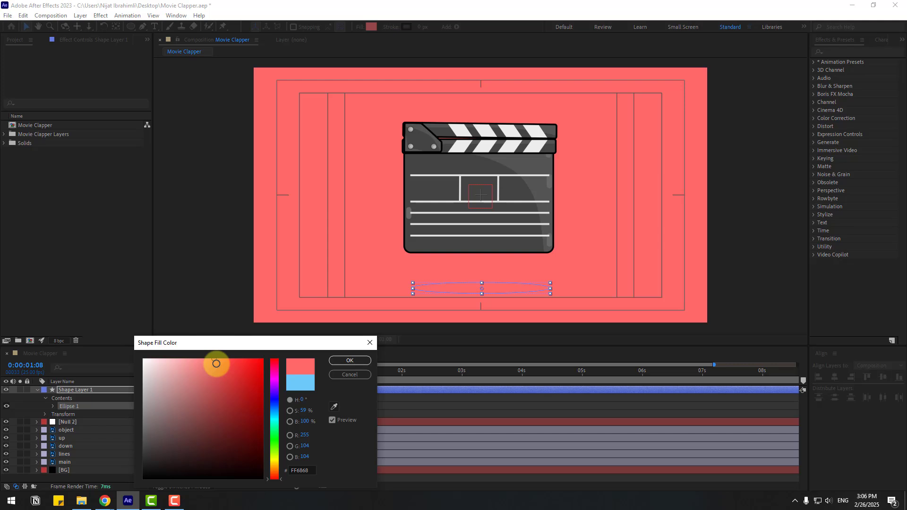
left_click_drag(216, 364, 220, 365)
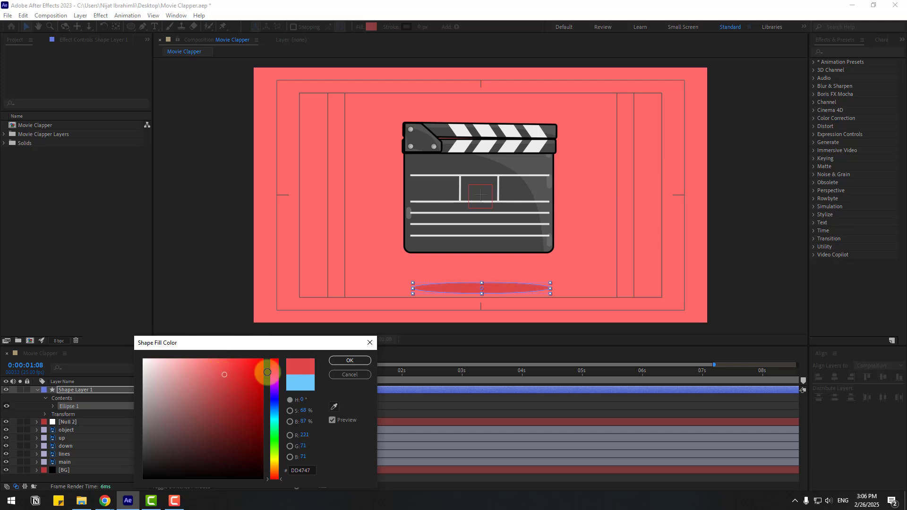
left_click(350, 361)
Set the shadow layer's scale to 0% and start a scale keyframe at 0:00:00:00
left_click(59, 391)
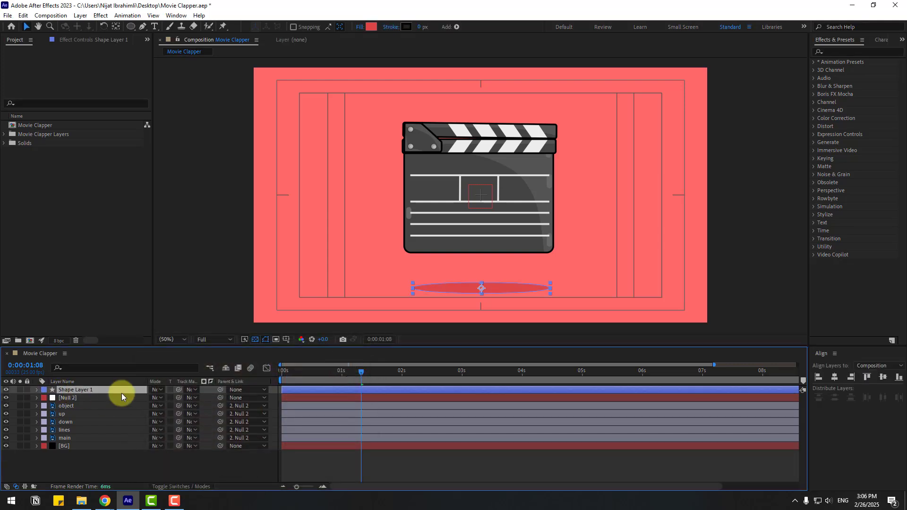
key("s")
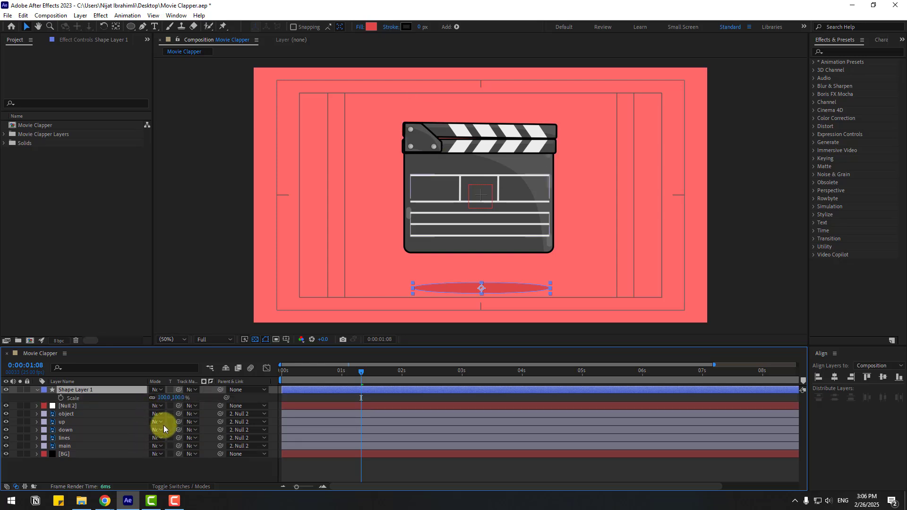
left_click(164, 398)
type("00")
key("Return")
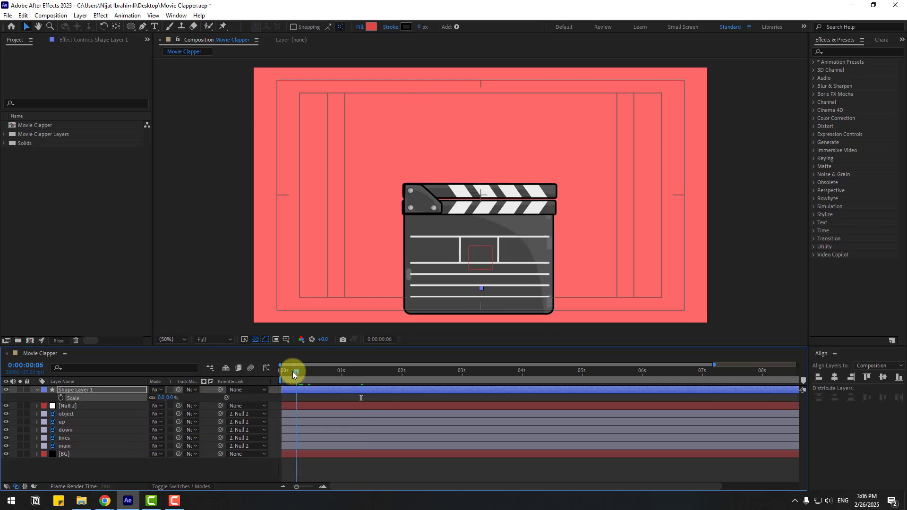
left_click(282, 371)
left_click(61, 398)
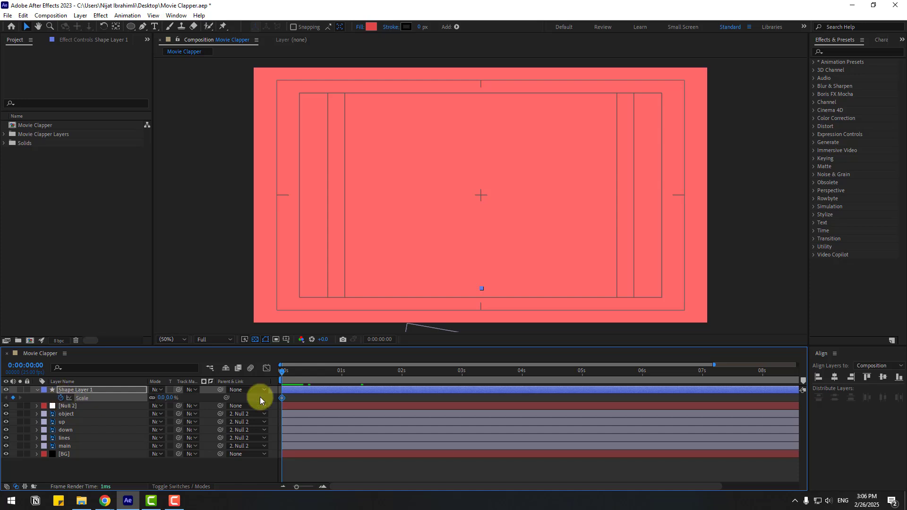
Add a scale keyframe of 100% on the shadow at 0:00:00:10
key("shift+Page_Down")
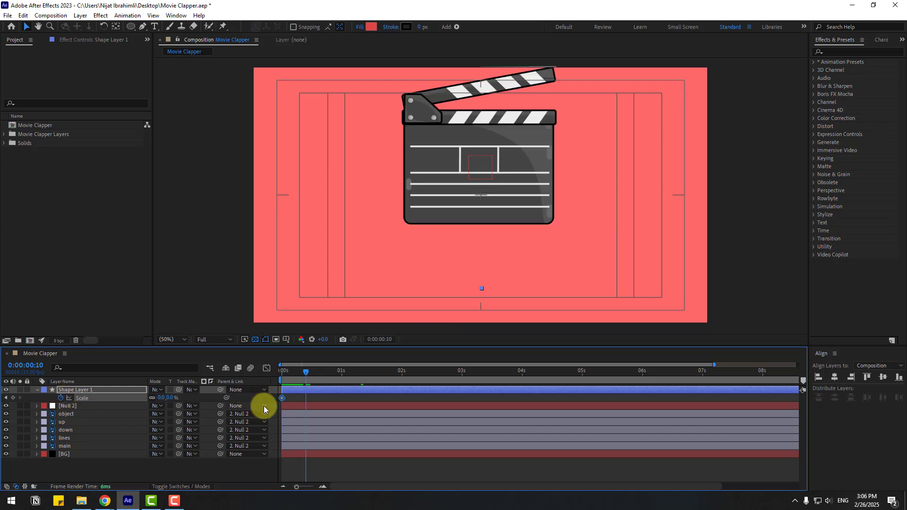
left_click(166, 398)
type("100")
key("Return")
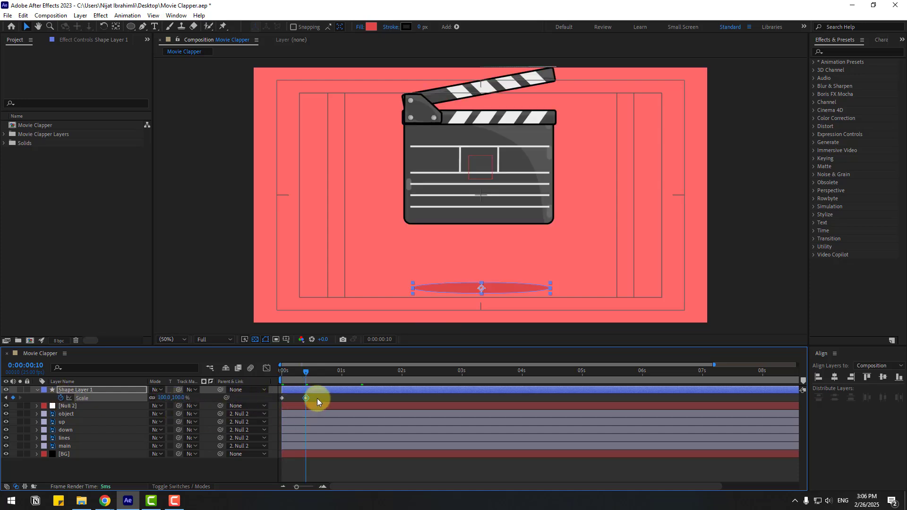
Apply Easy Ease to the shadow's scale keyframes and preview the animation
right_click(282, 398)
mouse_move(340, 392)
left_click(419, 424)
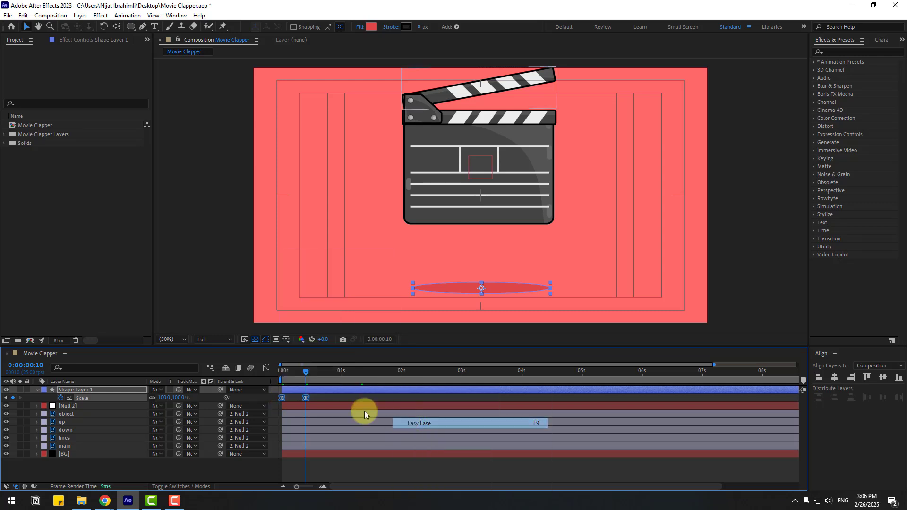
left_click(331, 400)
key("space")
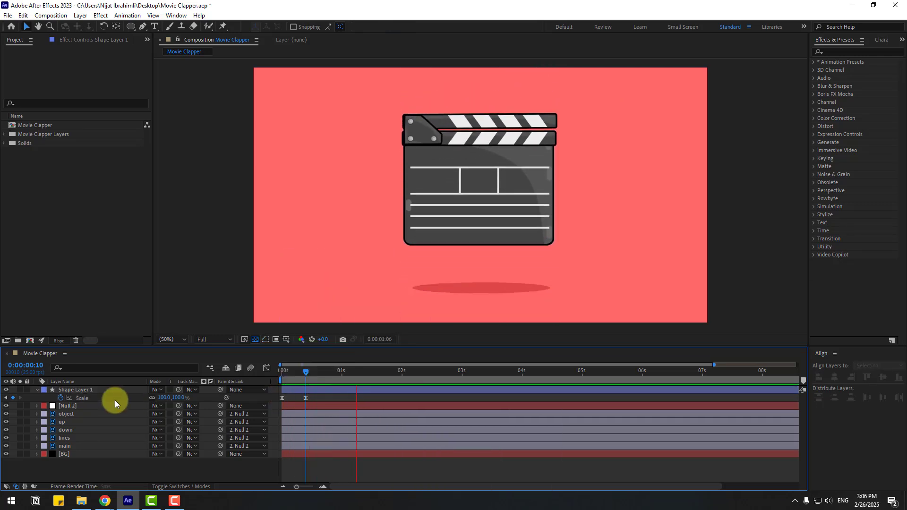
key("space")
Move the shadow layer just above BG in the stack, nudge the ellipse downward, and preview
left_click_drag(84, 389, 84, 448)
key("space")
key("space")
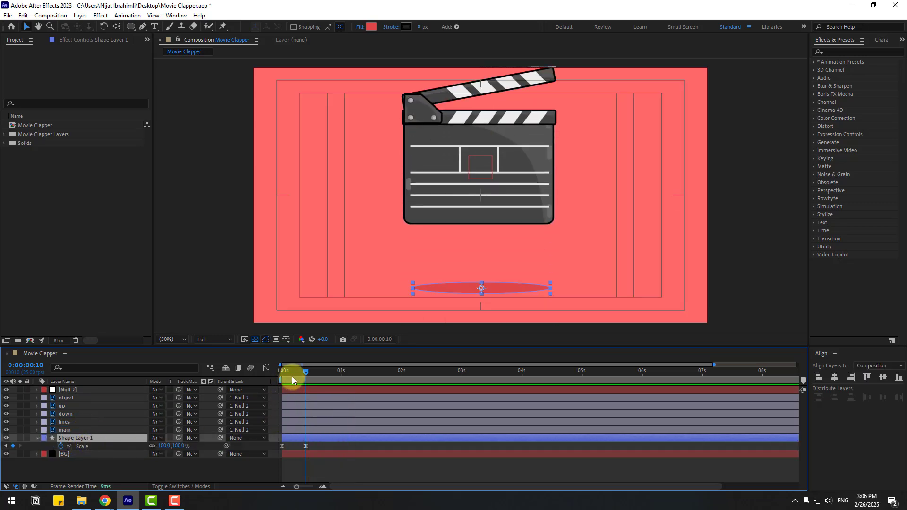
key("shift+Down")
key("shift+Down")
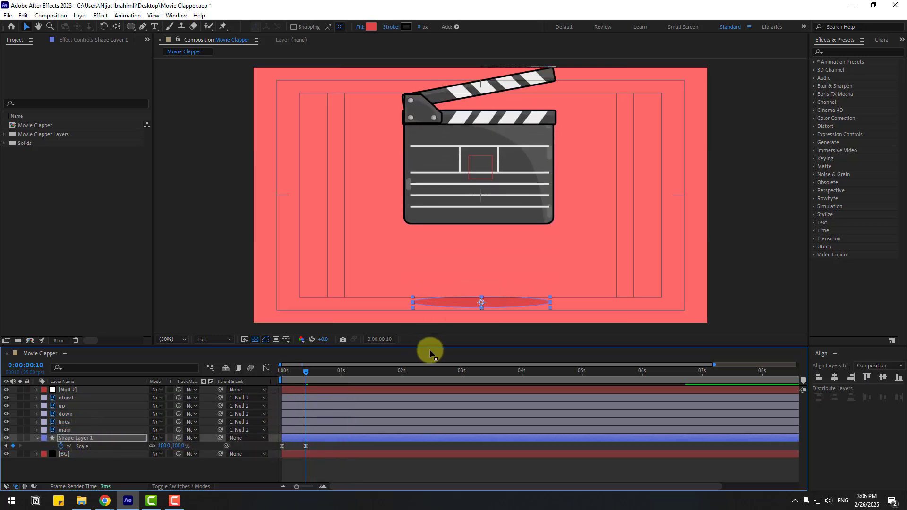
key("space")
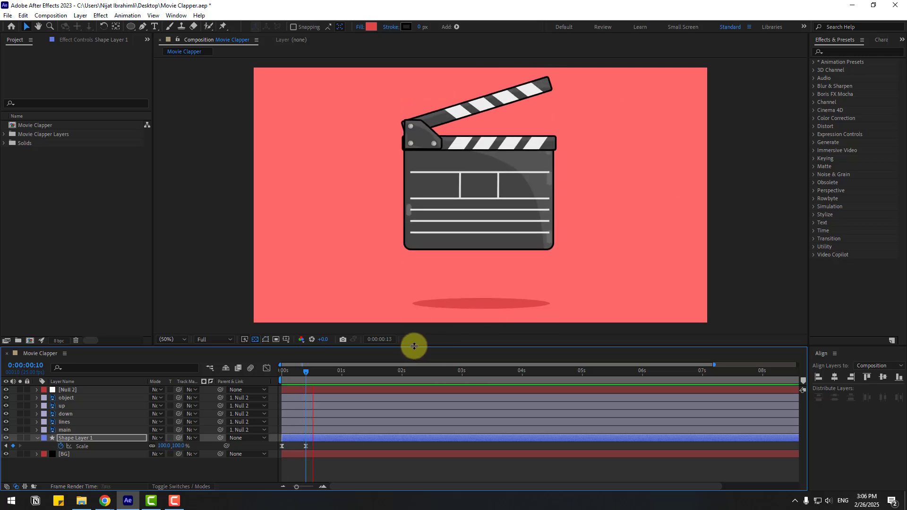
left_click_drag(292, 372, 328, 387)
left_click(158, 467)
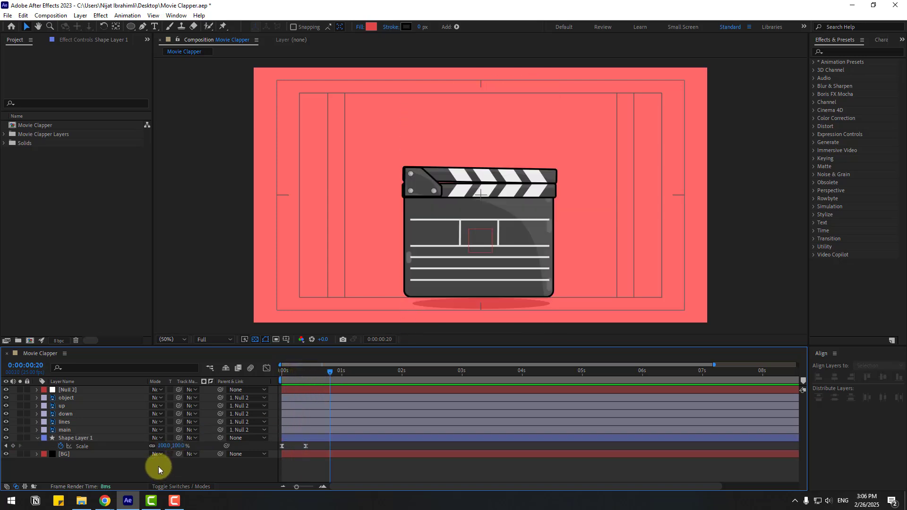
Add shadow scale keyframes every 10 frames through 0:00:02:10, scrubbing the scale to follow the bounce
mouse_move(162, 446)
left_mouse_down()
mouse_move(175, 447)
mouse_move(161, 450)
left_mouse_up()
key("shift+Page_Down")
key("shift+Page_Down")
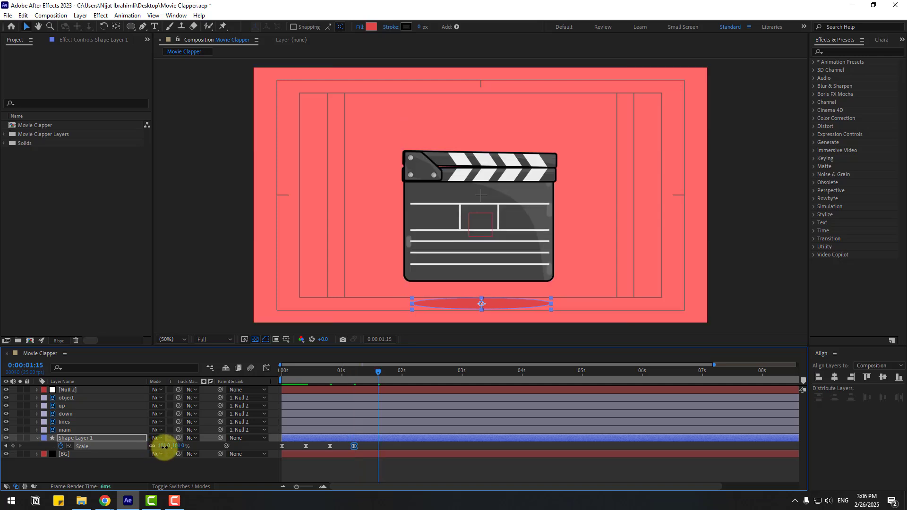
key("shift+Page_Down")
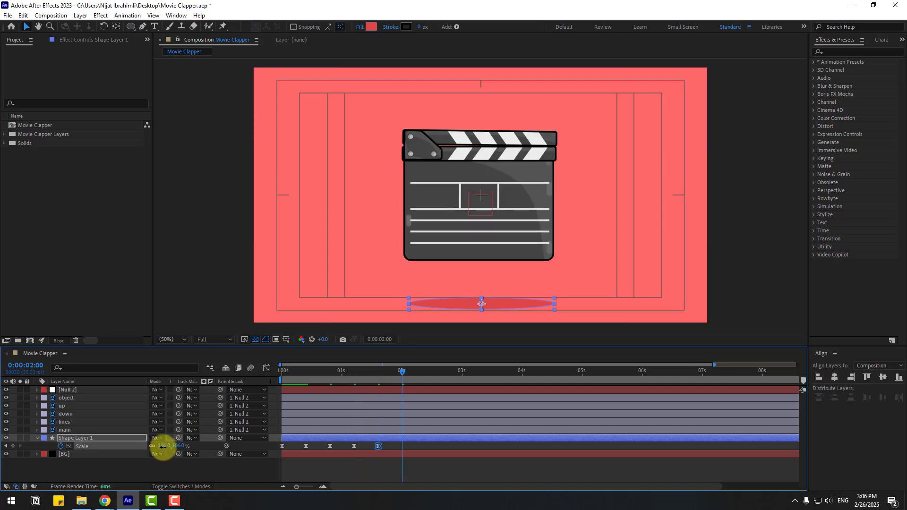
key("shift+Page_Down")
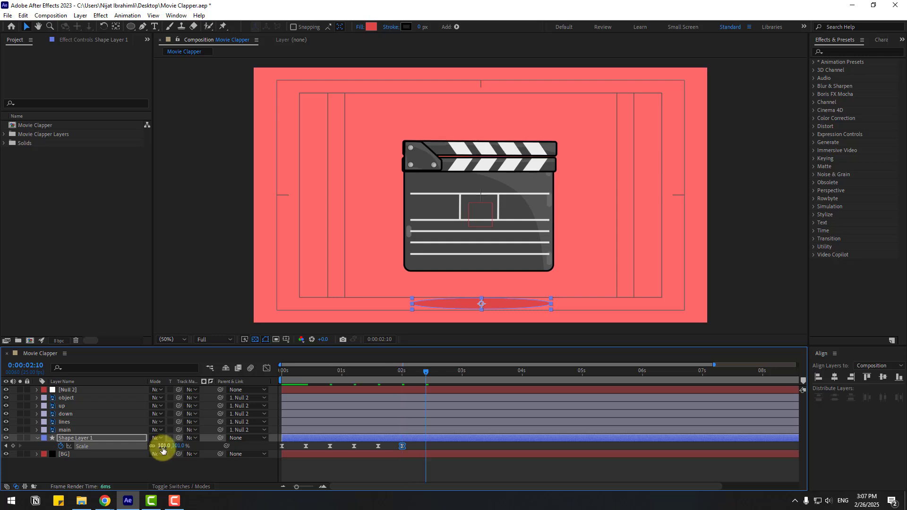
left_click_drag(163, 450, 169, 472)
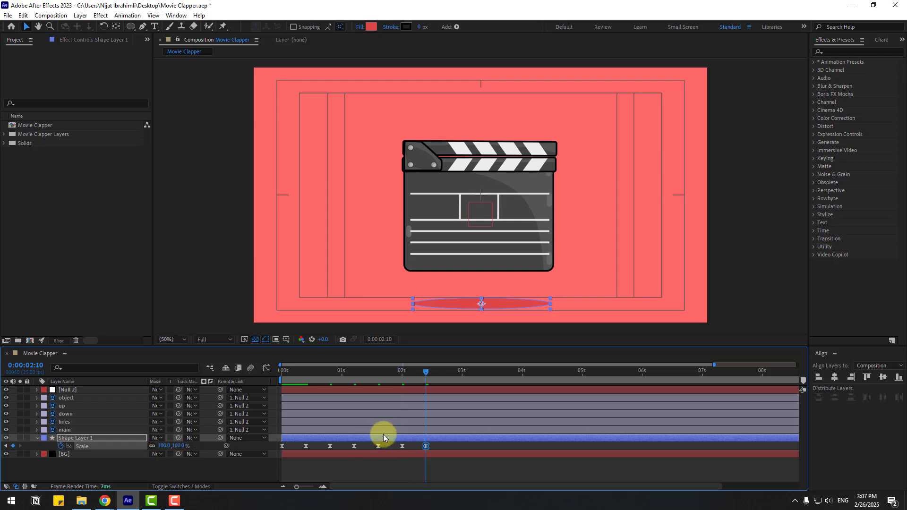
Preview, reveal the null's position keyframes, and add a shadow scale keyframe at 0:00:02:19
key("space")
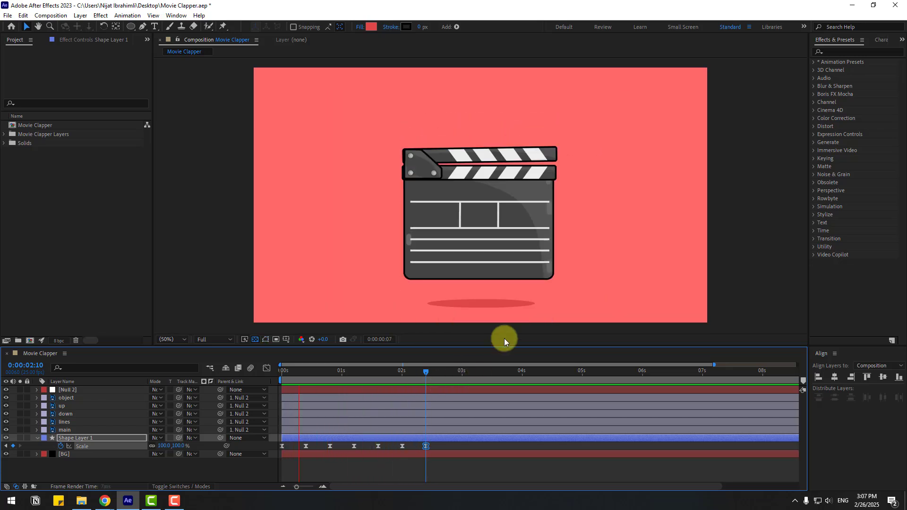
left_click_drag(429, 372, 474, 407)
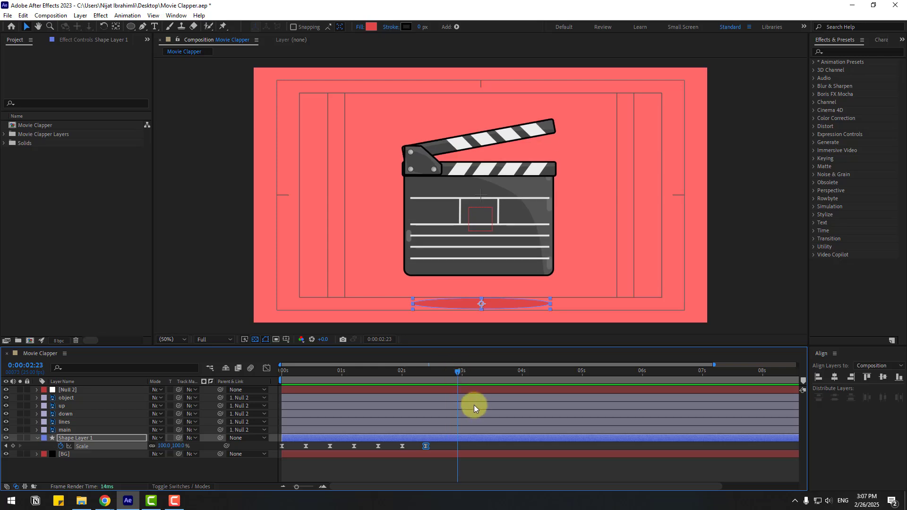
left_click(69, 390)
key("p")
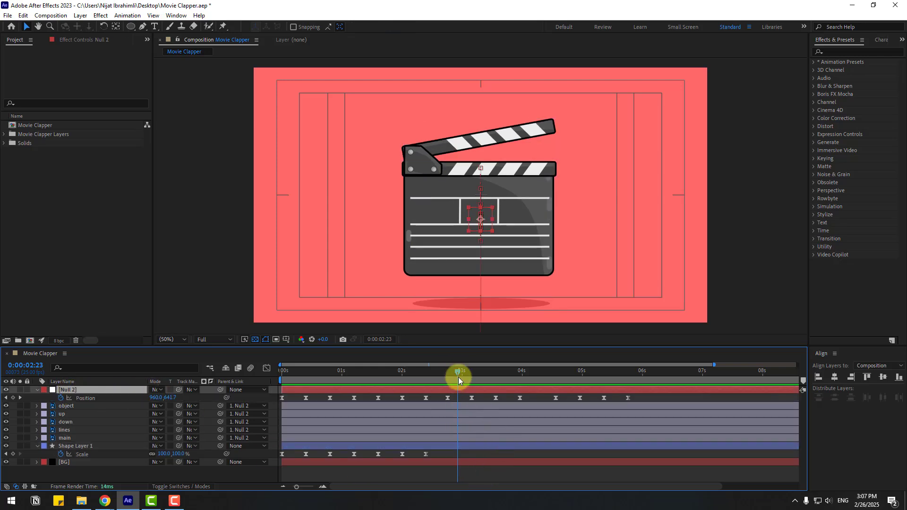
left_click_drag(458, 377, 449, 372)
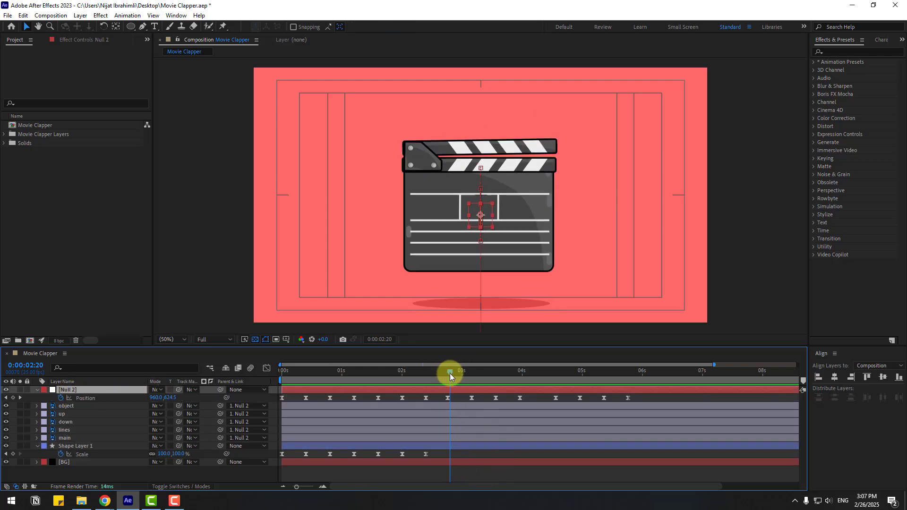
left_click(13, 455)
Set the shadow's scale to 105% at 0:00:03:04
key("shift+Page_Down")
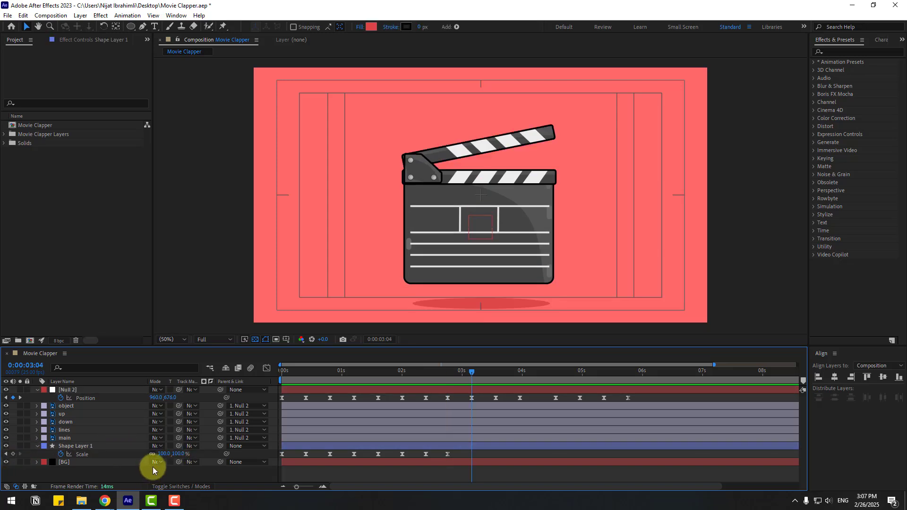
left_click(162, 454)
type("105")
key("Return")
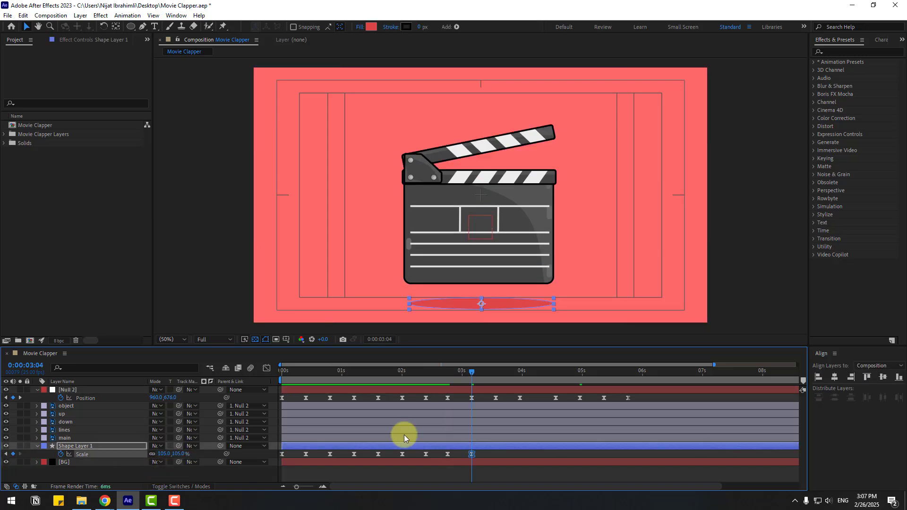
Set the shadow's scale to 100% at 0:00:03:14
left_click_drag(458, 371, 495, 372)
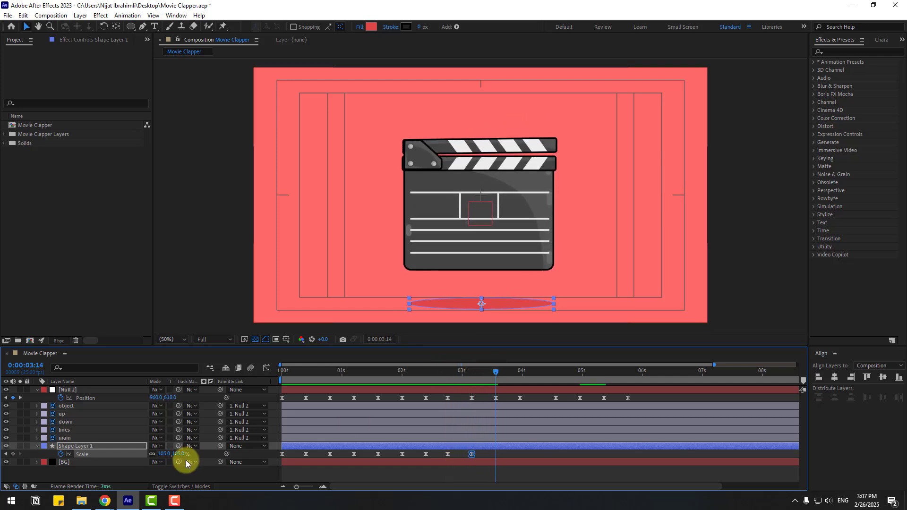
left_click(165, 454)
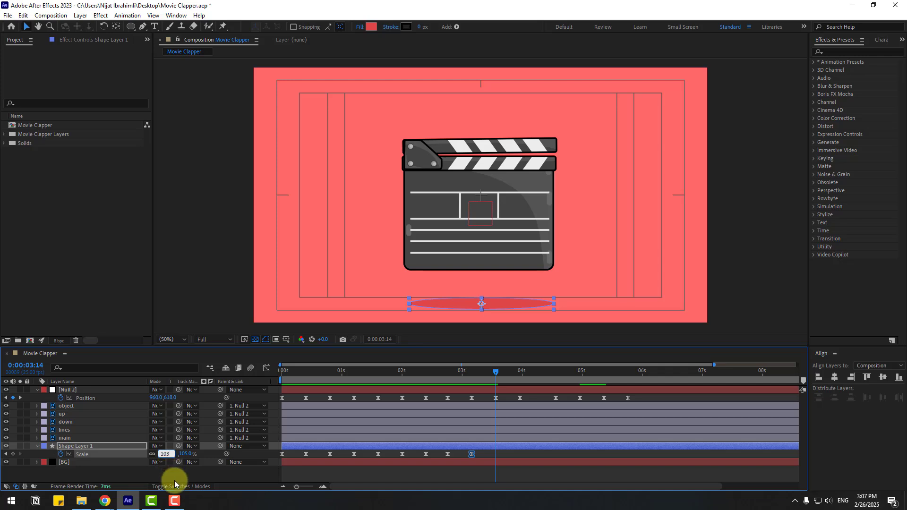
left_click(165, 454)
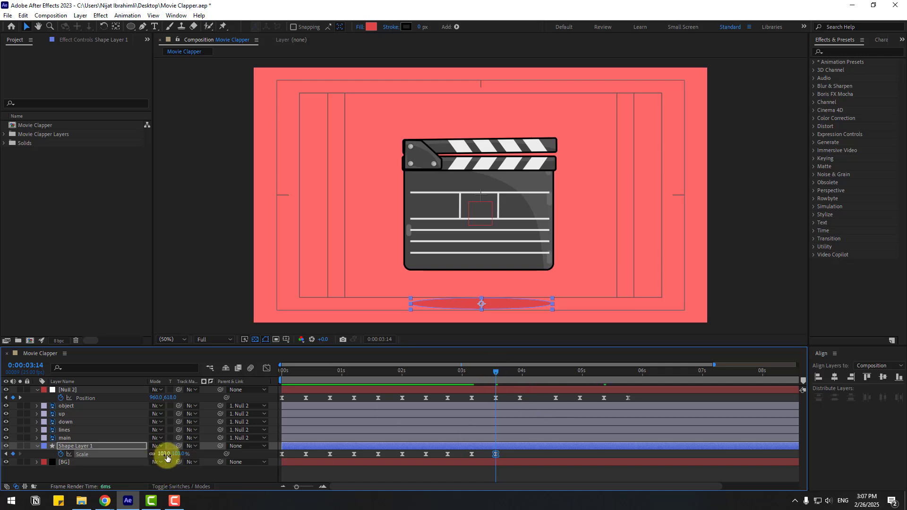
type("100")
key("Return")
left_click_drag(503, 370, 520, 373)
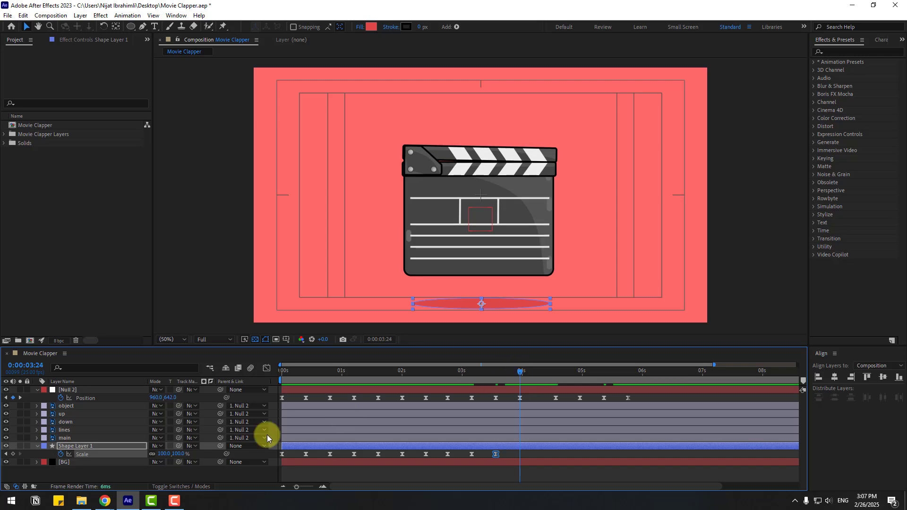
Set the shadow's scale to 95% at 0:00:03:24
left_click(168, 453)
type("95")
key("Return")
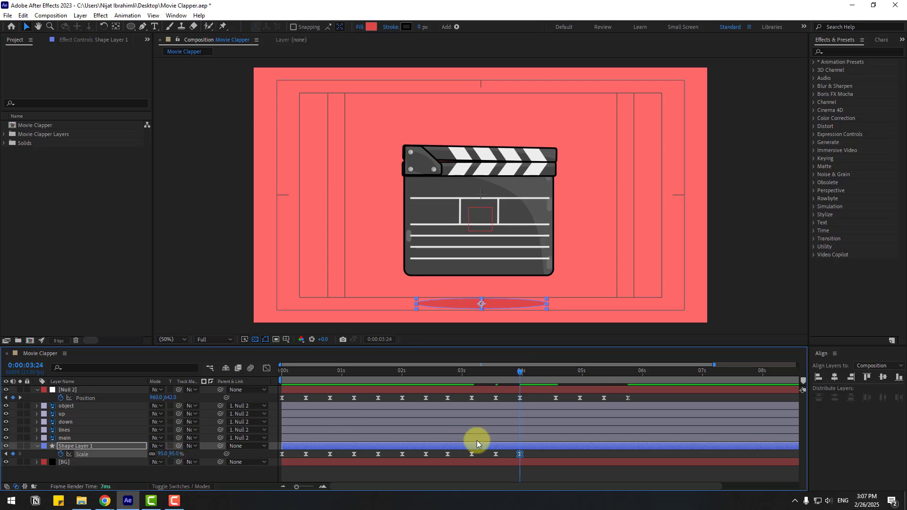
Copy the recent shadow scale keyframes and paste them starting at 0:00:04:12
left_click_drag(530, 453, 452, 456)
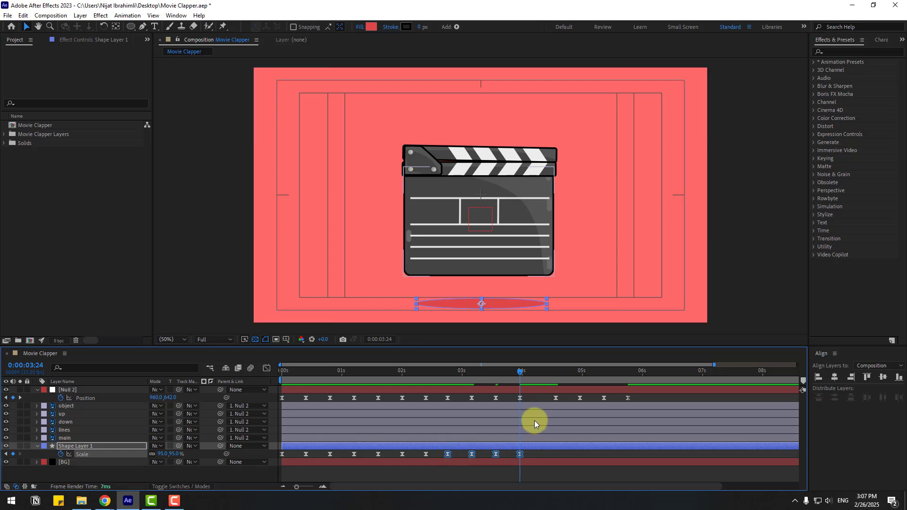
key("ctrl+v")
mouse_move(564, 375)
left_mouse_down()
mouse_move(521, 375)
mouse_move(555, 373)
left_mouse_up()
left_click(519, 454)
left_click(556, 454)
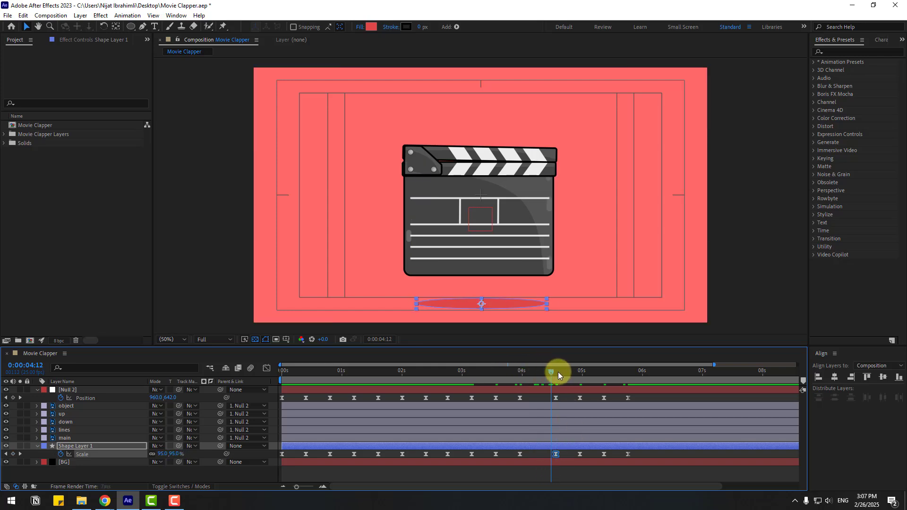
Scrub through the animation and set the work area end at 0:00:06:03
left_click_drag(558, 375, 609, 378)
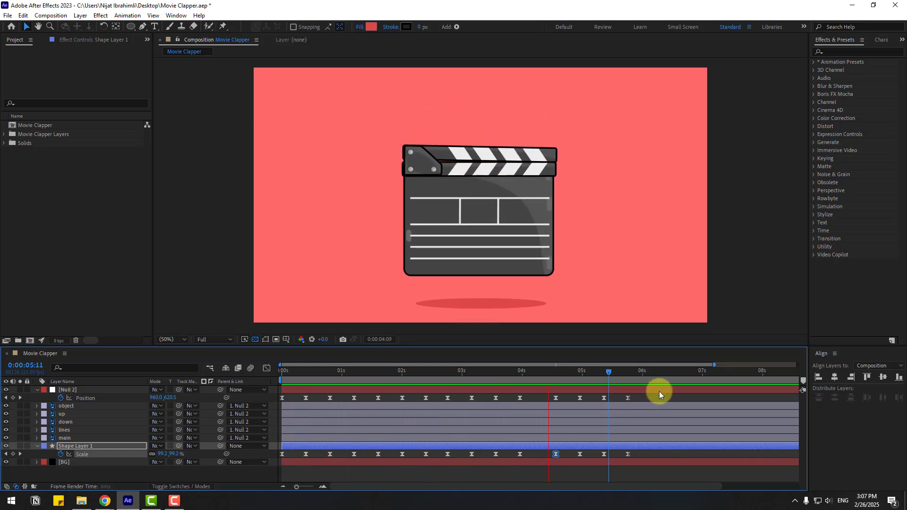
left_click(650, 372)
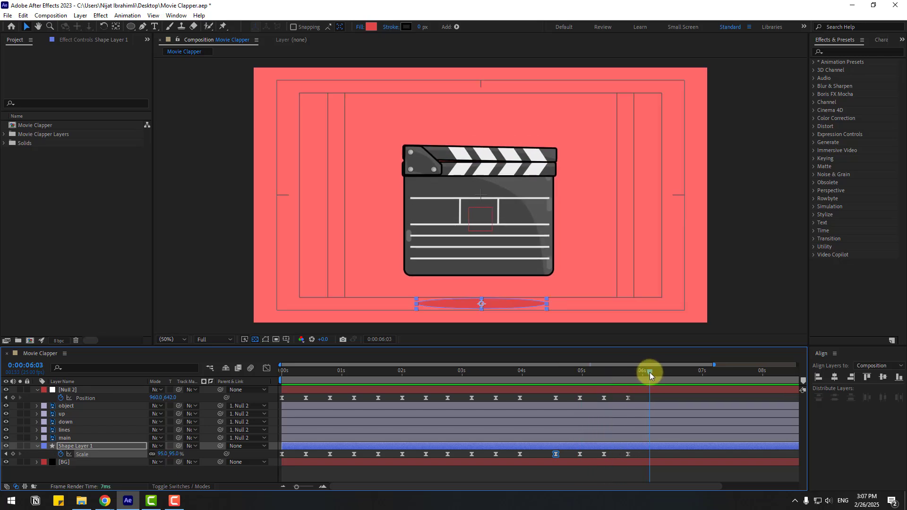
key("n")
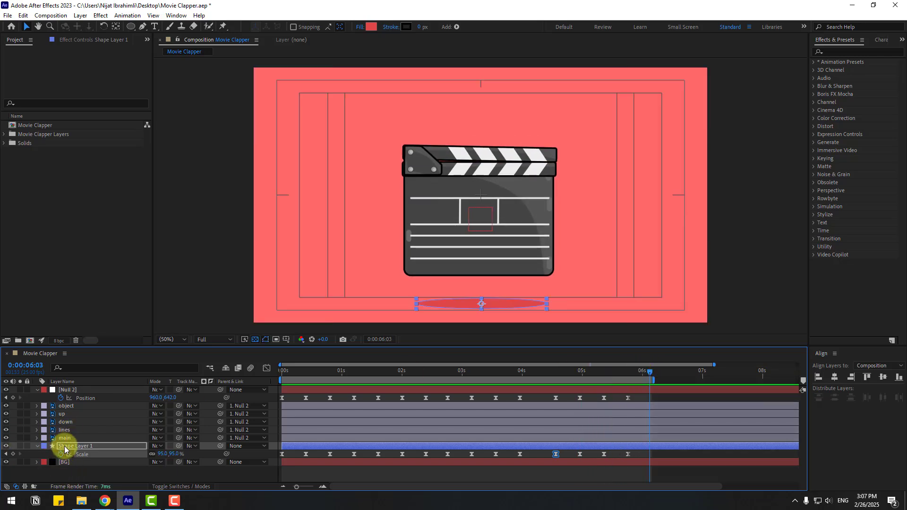
Enable motion blur on the clapper layers and the composition, then play the preview
left_click(66, 406, "shift")
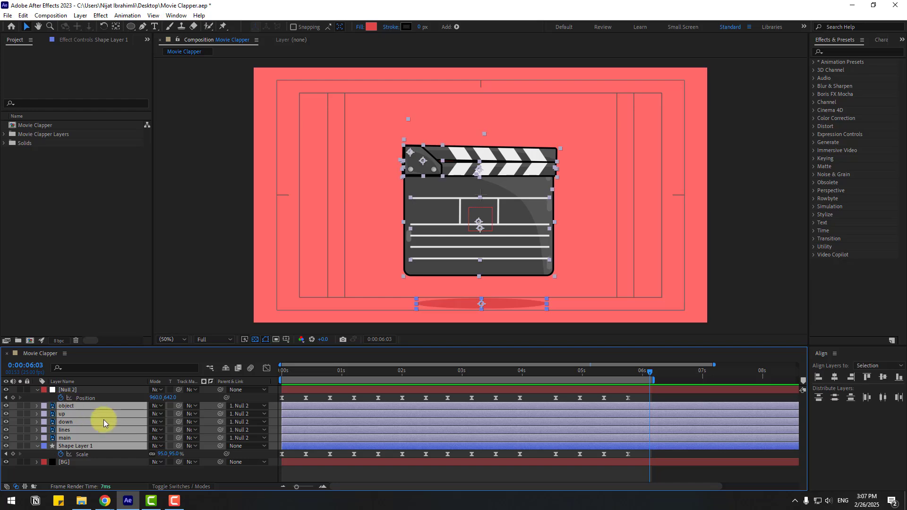
left_click(161, 487)
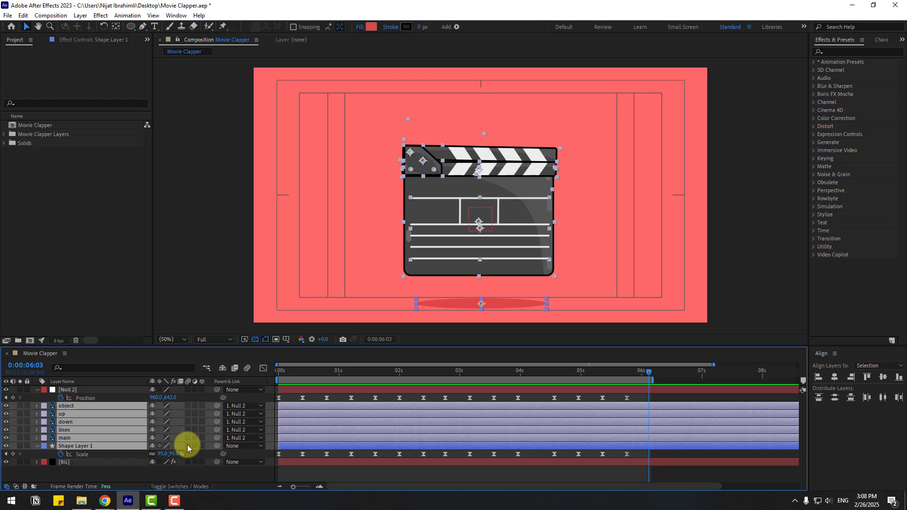
left_click(188, 406)
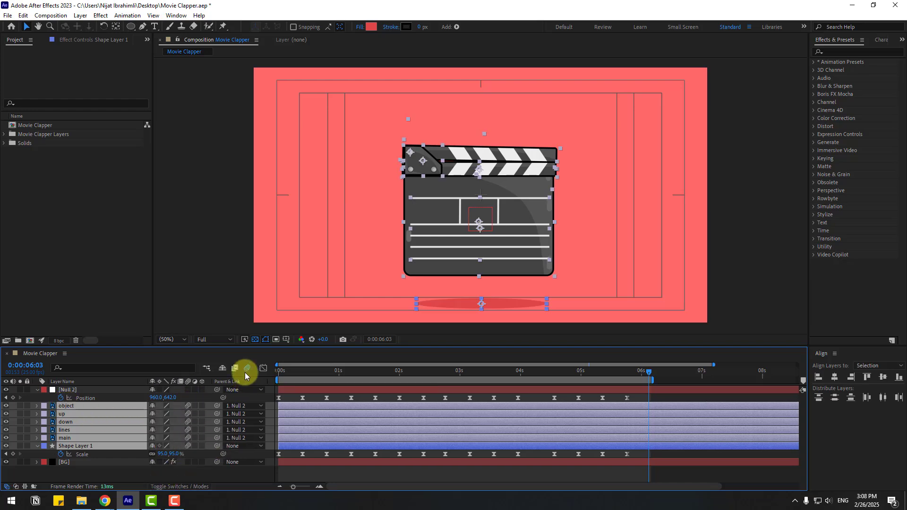
left_click(242, 368)
key("space")
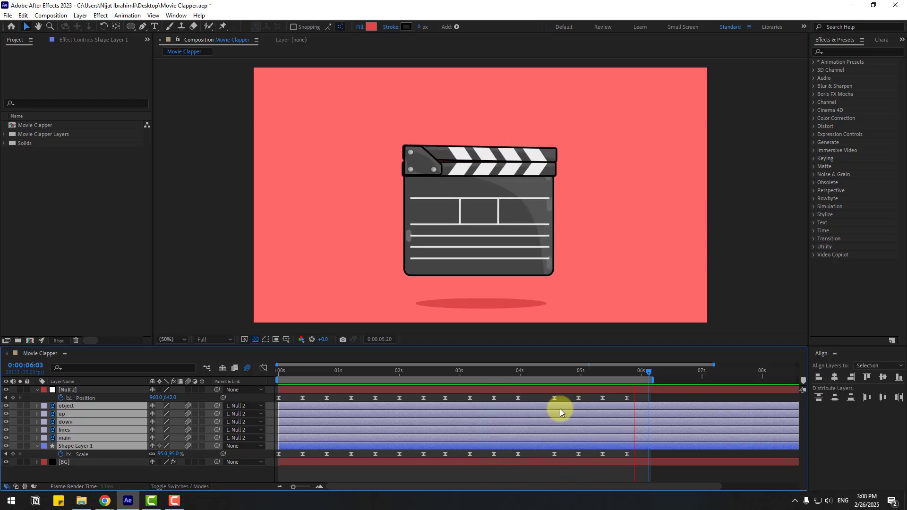
Duplicate the BG layer
left_click(75, 474)
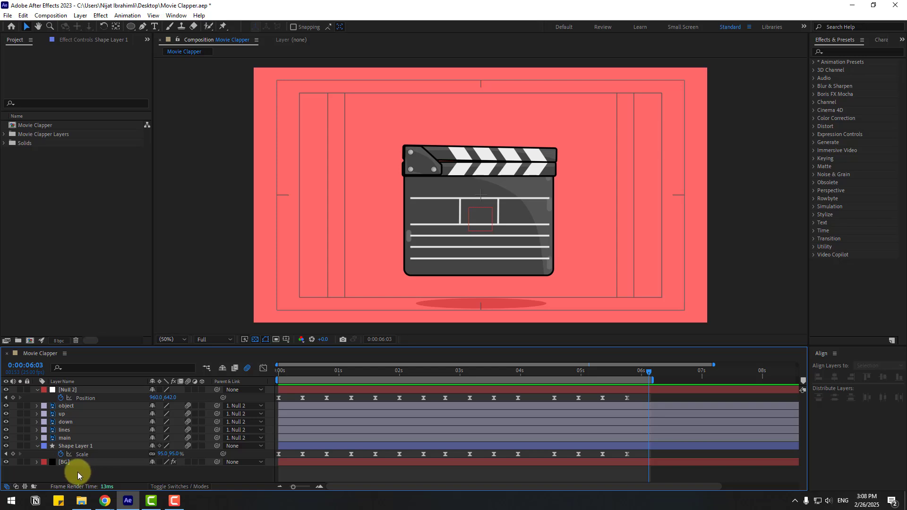
left_click(63, 464)
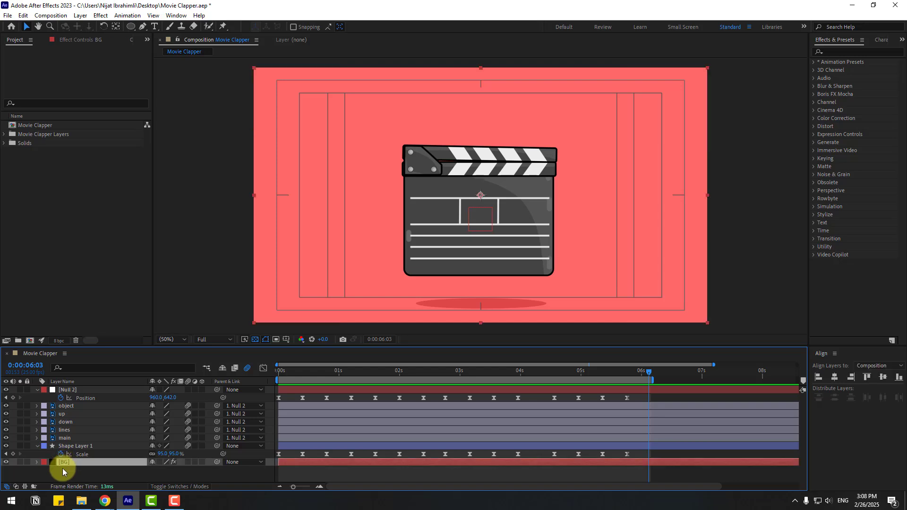
key("ctrl+d")
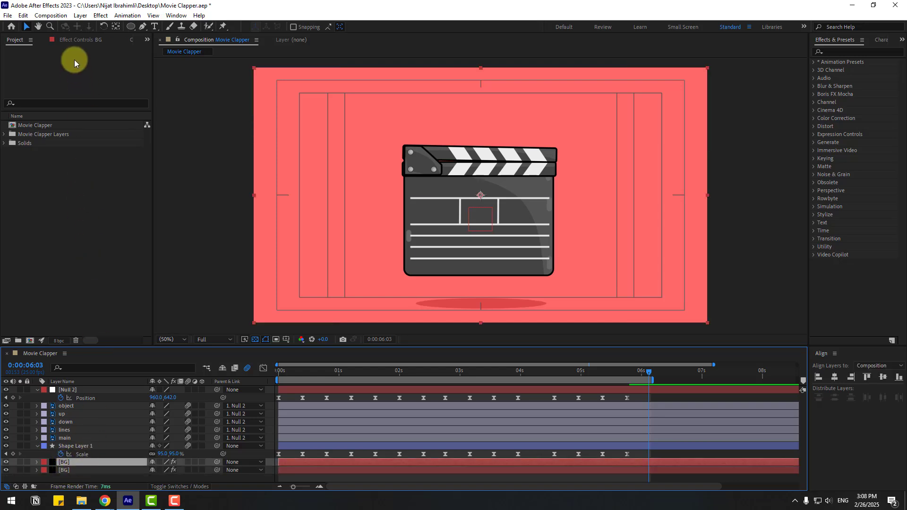
Delete the Fill effect from the duplicated background layer
left_click(71, 39)
left_click(36, 58)
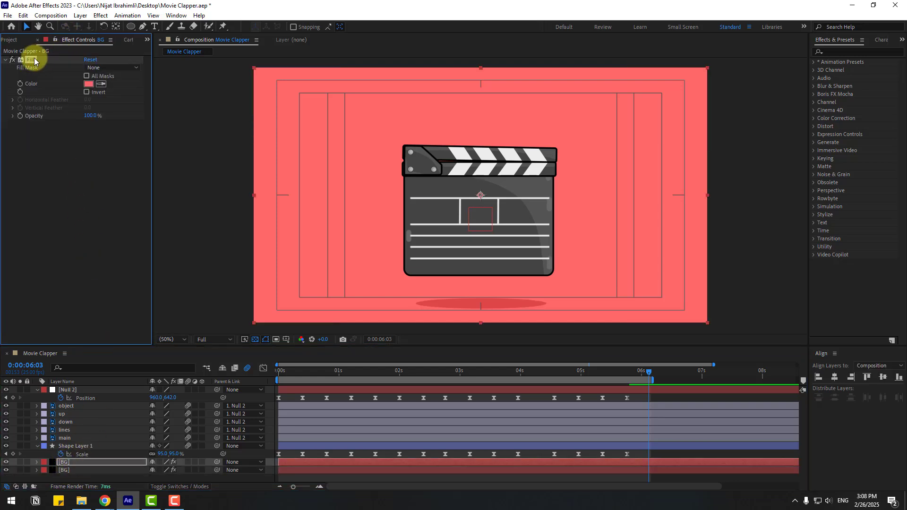
key("Delete")
Apply the Grid effect to the duplicate layer and rename it GRID
left_click(843, 52)
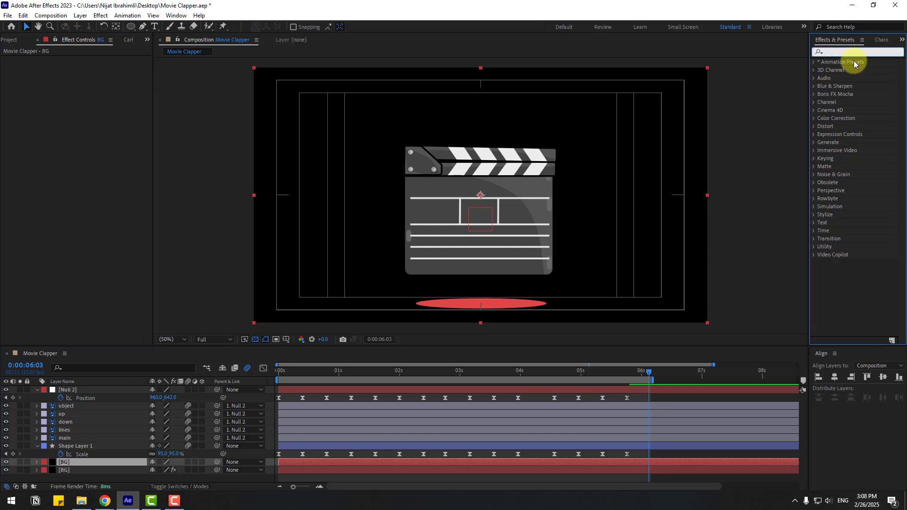
type("grid")
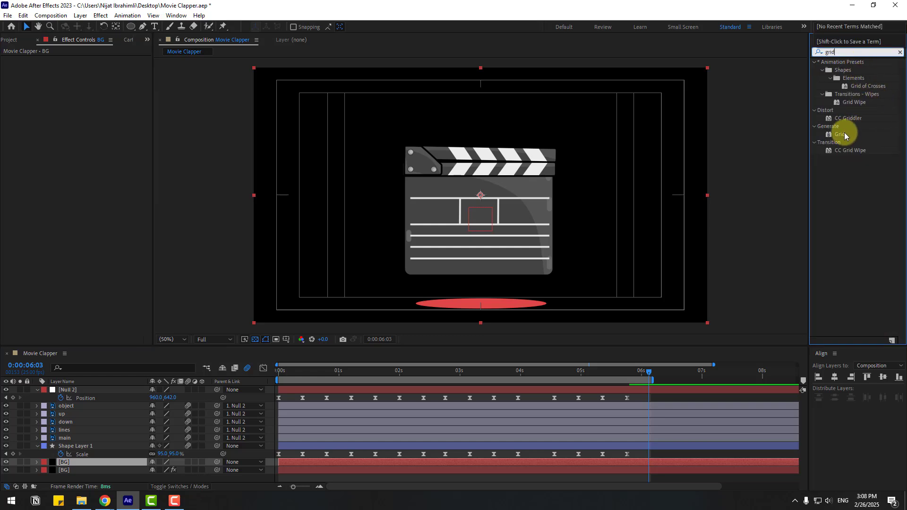
left_click_drag(842, 136, 68, 464)
type("GRID")
key("Return")
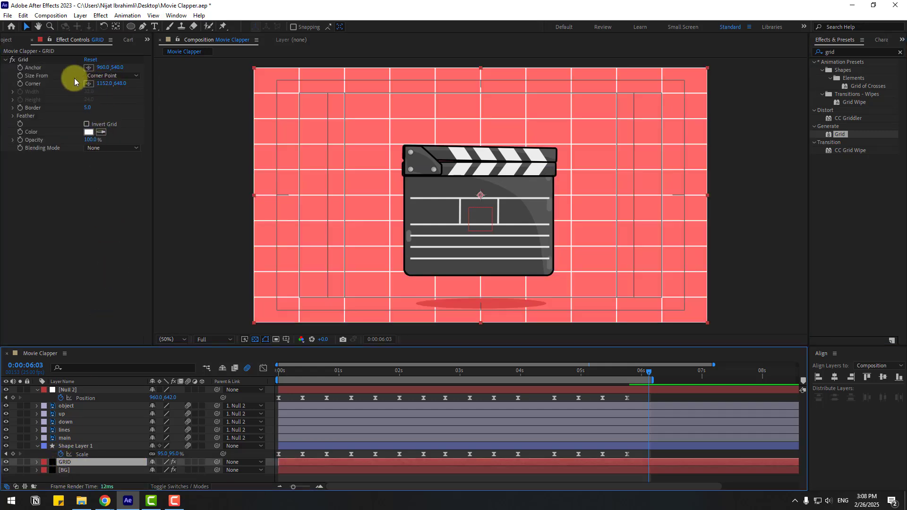
Set the grid to size from Width Slider with width 89.5 and opacity 12%
left_click(112, 77)
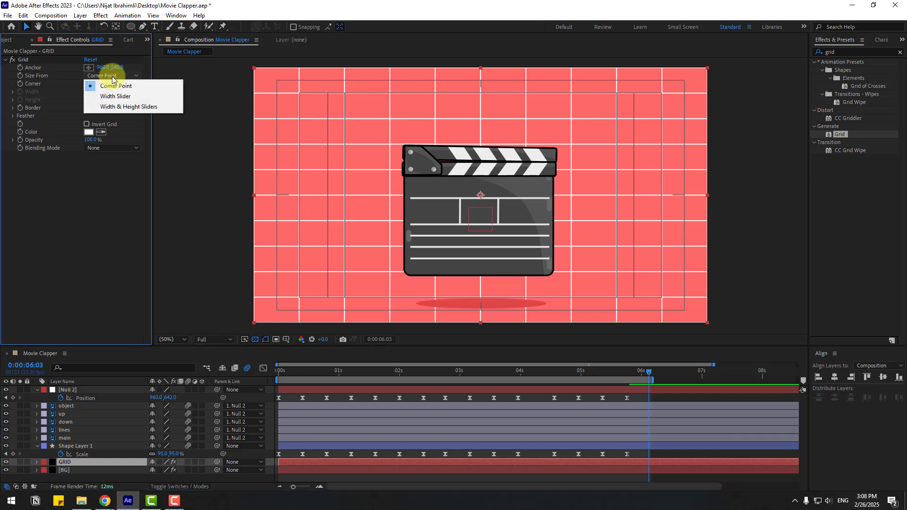
left_click(130, 97)
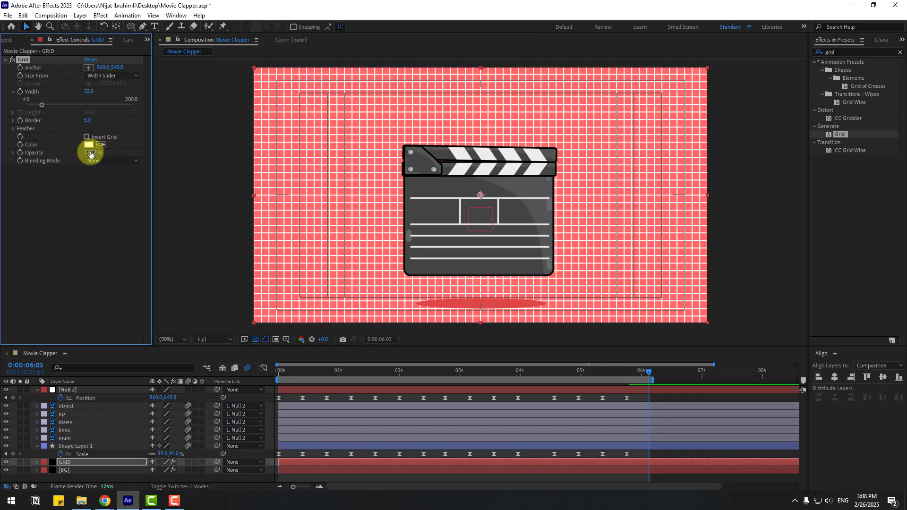
left_click_drag(83, 152, 50, 156)
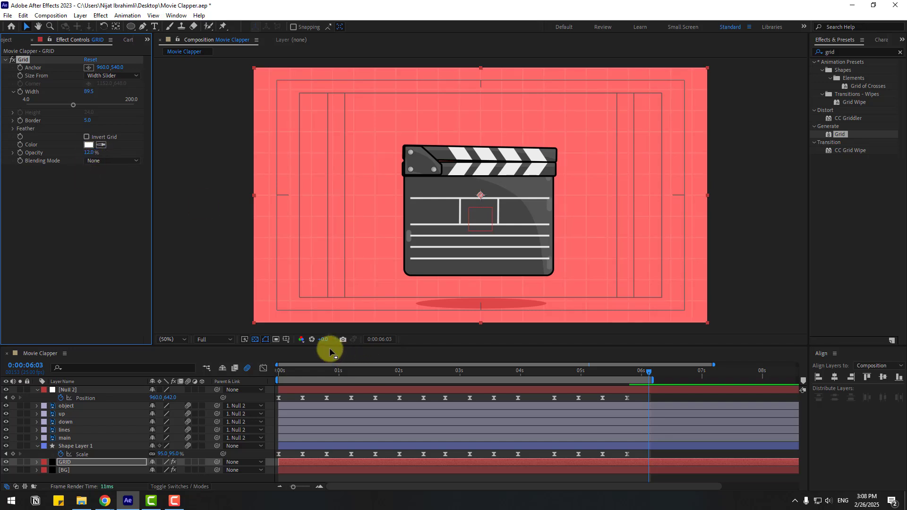
Turn off the Title/Action Safe guides and play the preview
left_click(287, 339)
left_click(317, 351)
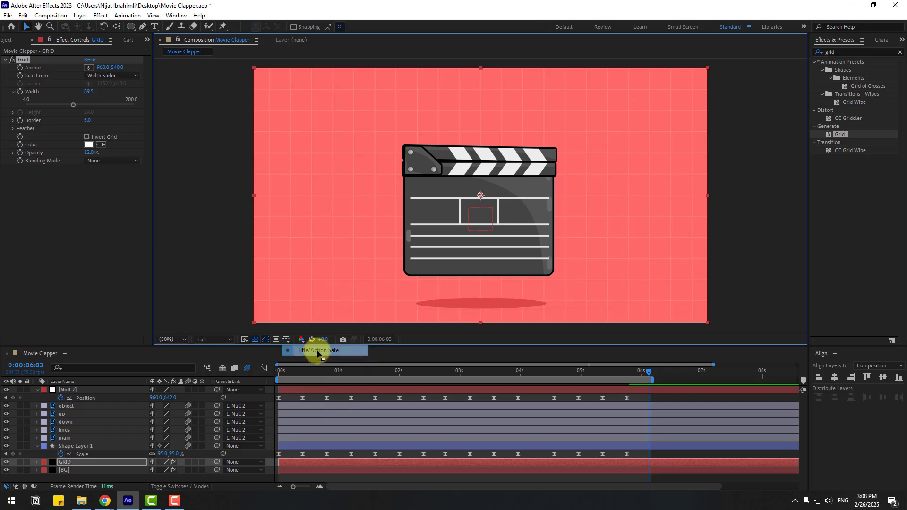
key("space")
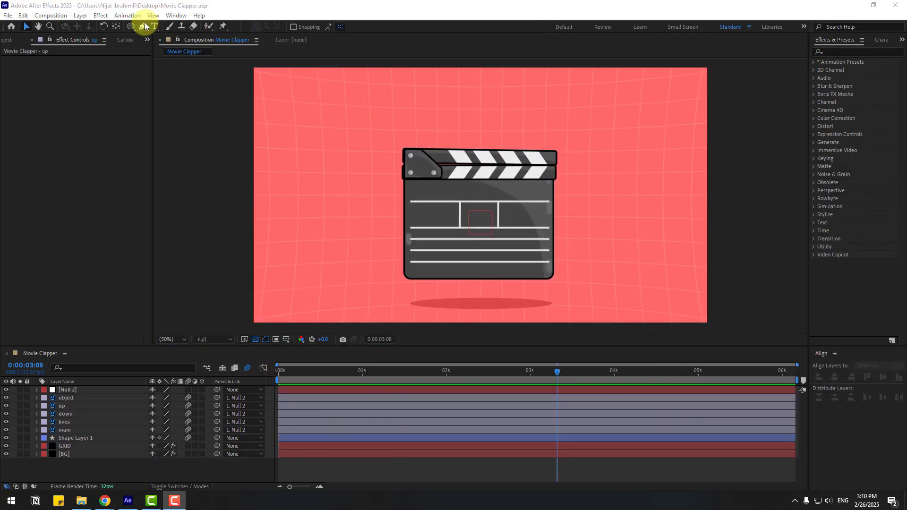
Draw a short horizontal line with the Pen tool above the clapper
left_click(144, 27)
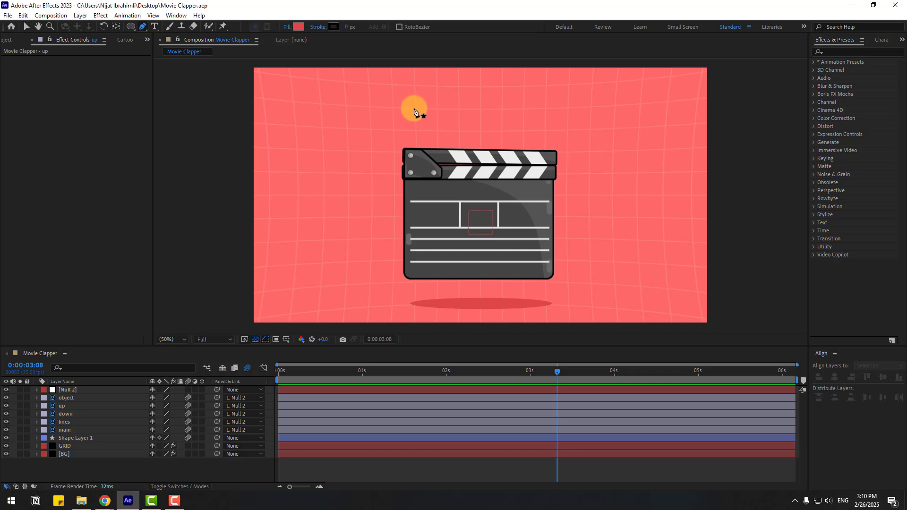
left_click(413, 109)
left_click(440, 108)
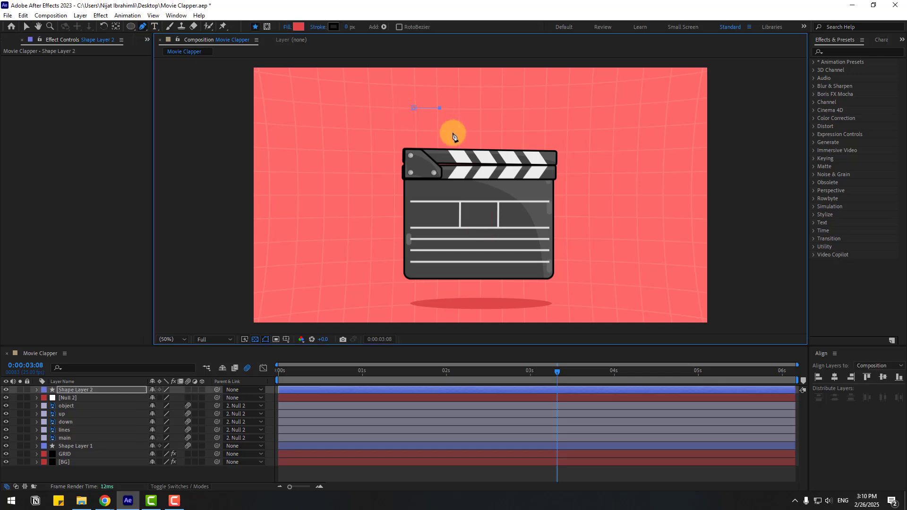
Set the line's fill to None and give it a 10 px white stroke
left_click(288, 26)
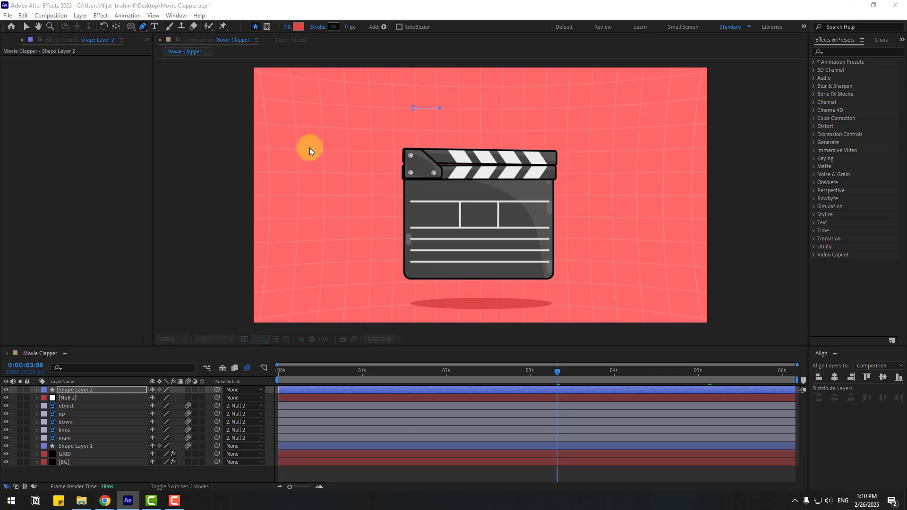
left_click(404, 225)
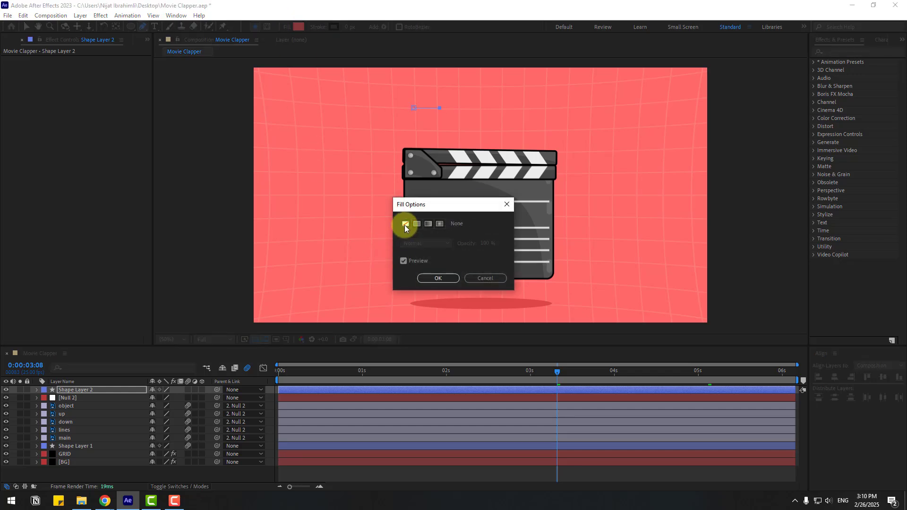
left_click(438, 279)
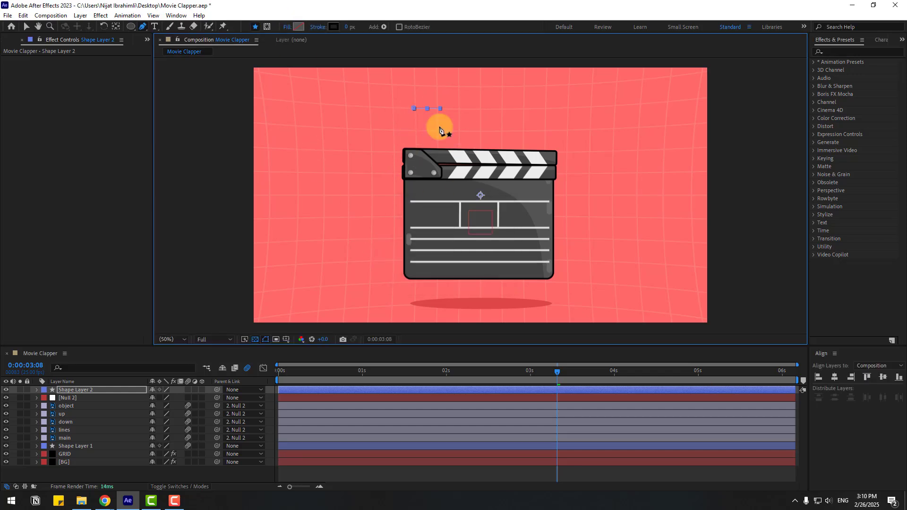
left_click(350, 28)
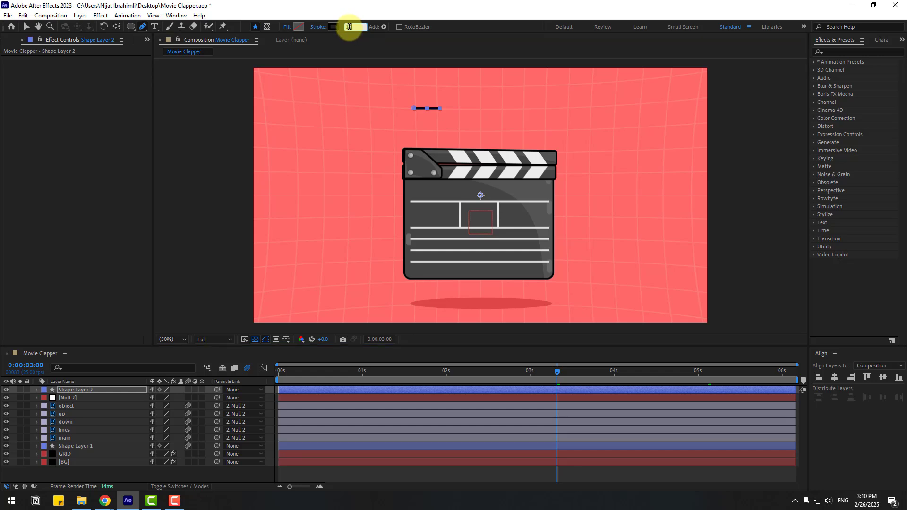
type("10")
left_click(334, 27)
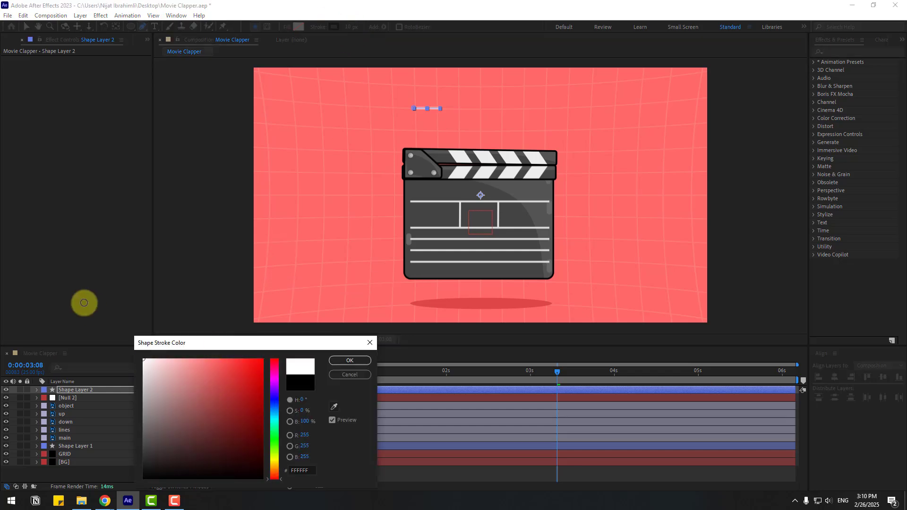
key("Return")
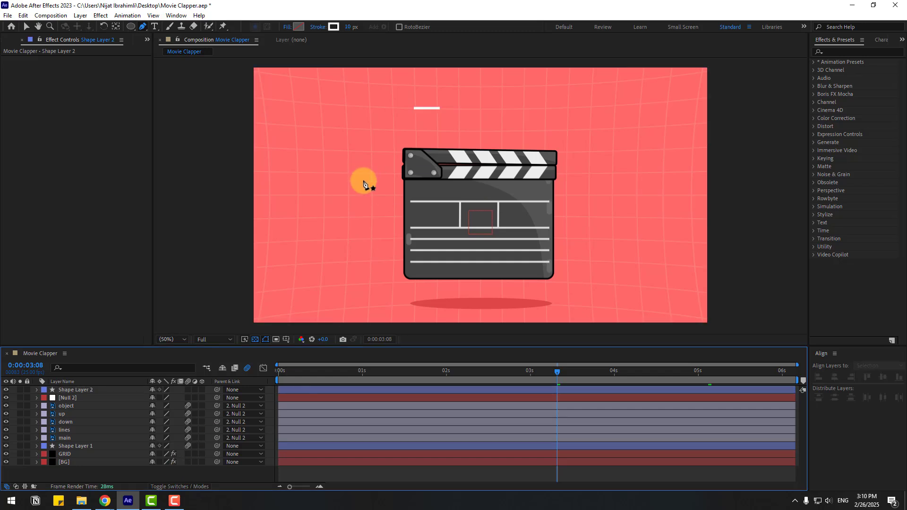
Set the line's stroke width to 20 px
scroll(451, 192, "up", 4)
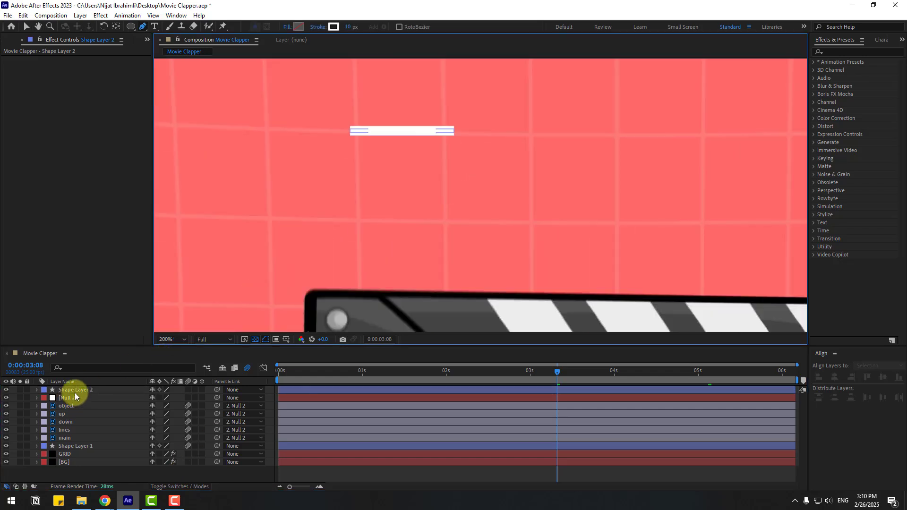
left_click(75, 392)
left_click(352, 27)
type("20")
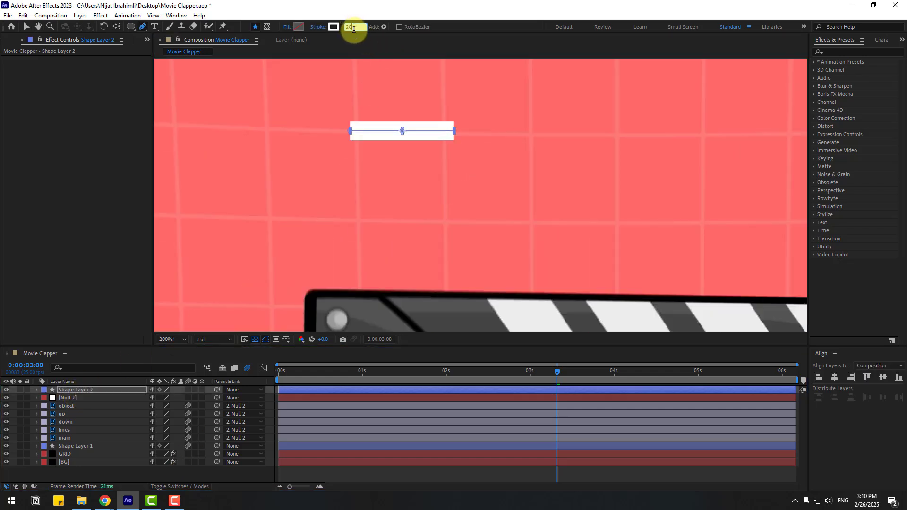
Rename the new shape layer to 1
left_click(27, 26)
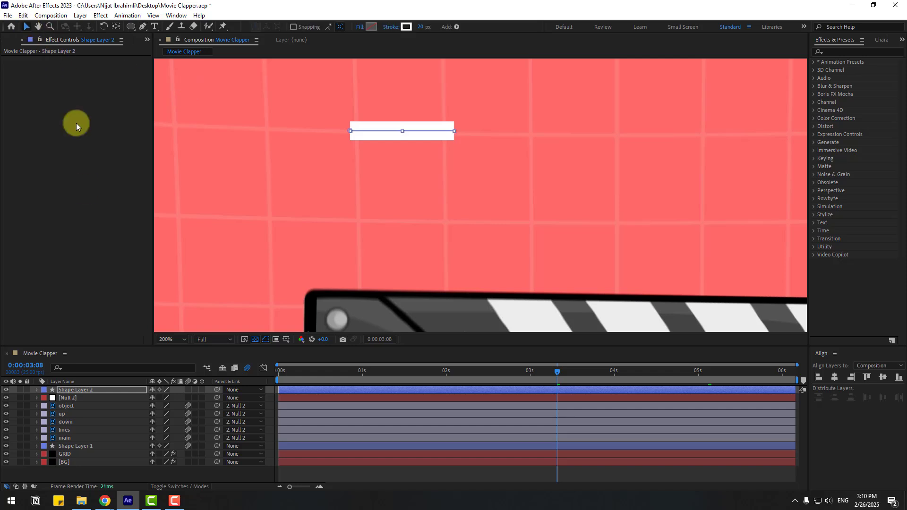
left_click(61, 389)
key("Return")
key("Return")
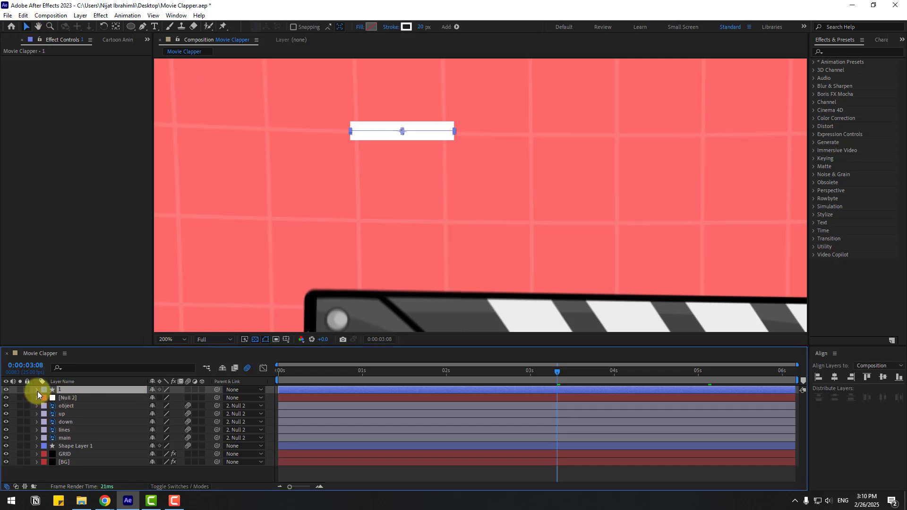
Set the line's stroke Line Cap to Round Cap
left_click(37, 389)
left_click(44, 399)
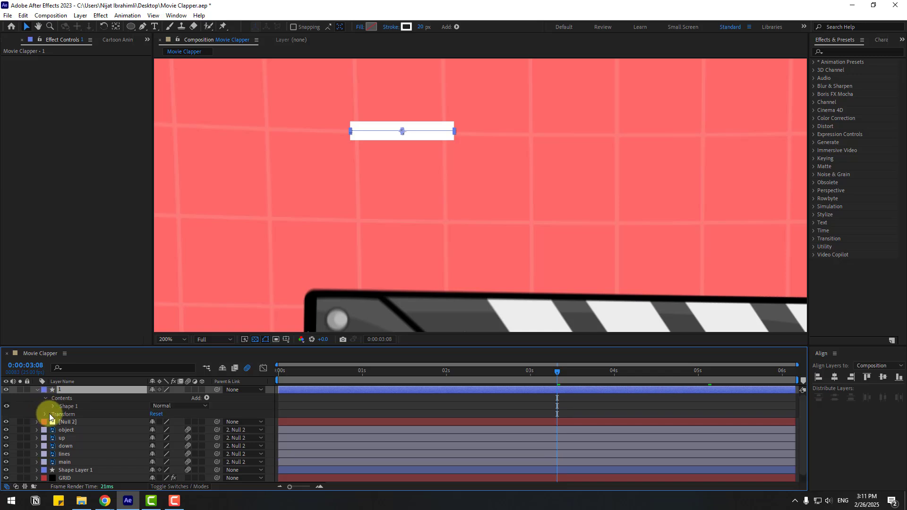
left_click(52, 407)
left_click(61, 423)
scroll(141, 462, "down", 1)
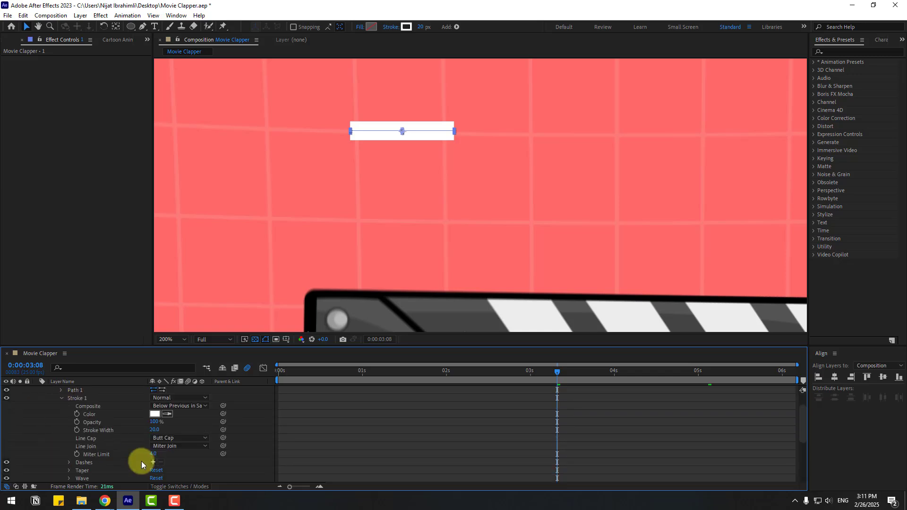
left_click(167, 441)
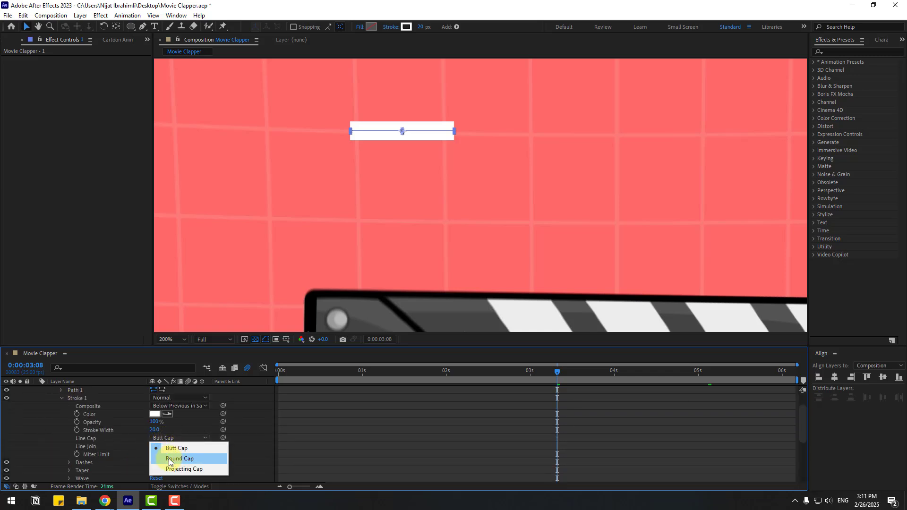
left_click(173, 458)
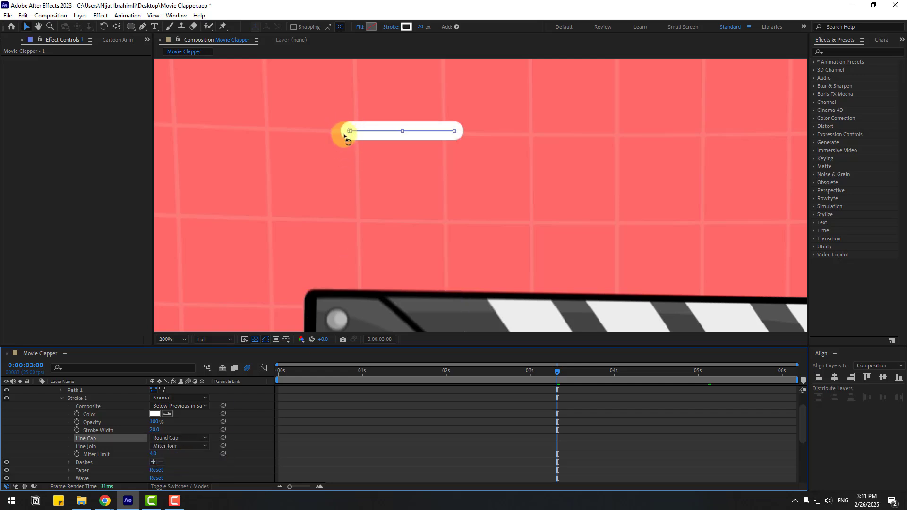
left_click(49, 440)
Shorten the line by moving its right endpoint inward with the Pen tool
scroll(39, 440, "up", 3)
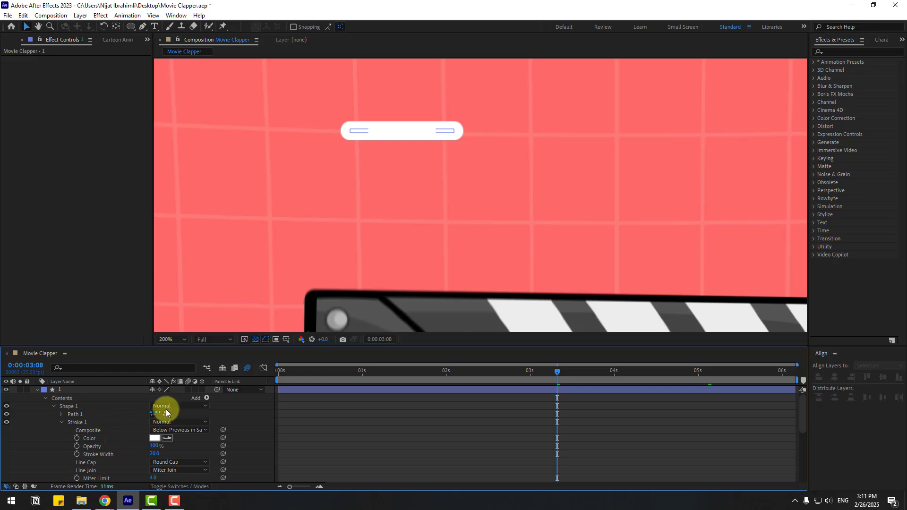
left_click(90, 390)
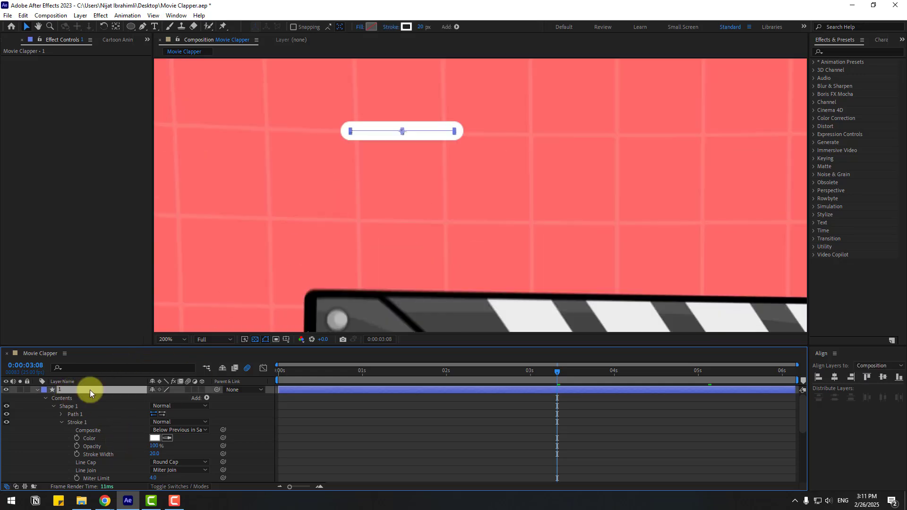
left_click(143, 27)
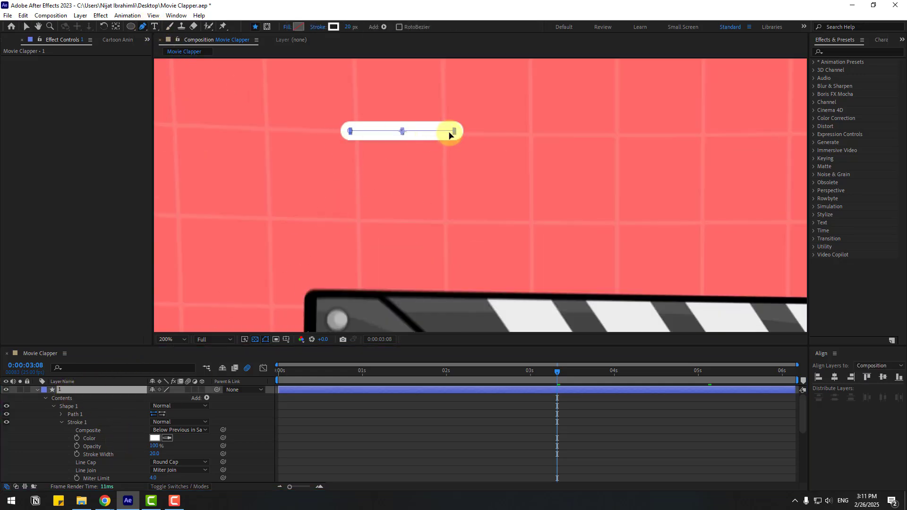
left_click_drag(455, 134, 427, 135)
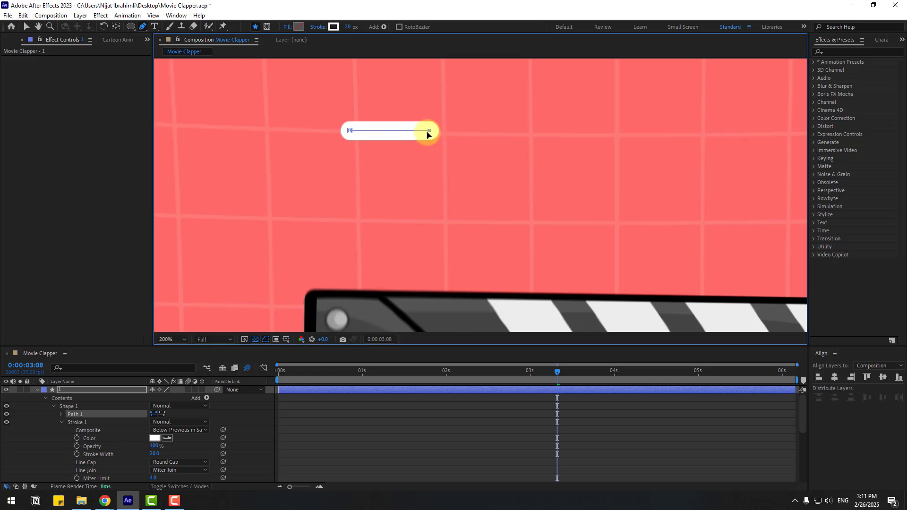
left_click(27, 26)
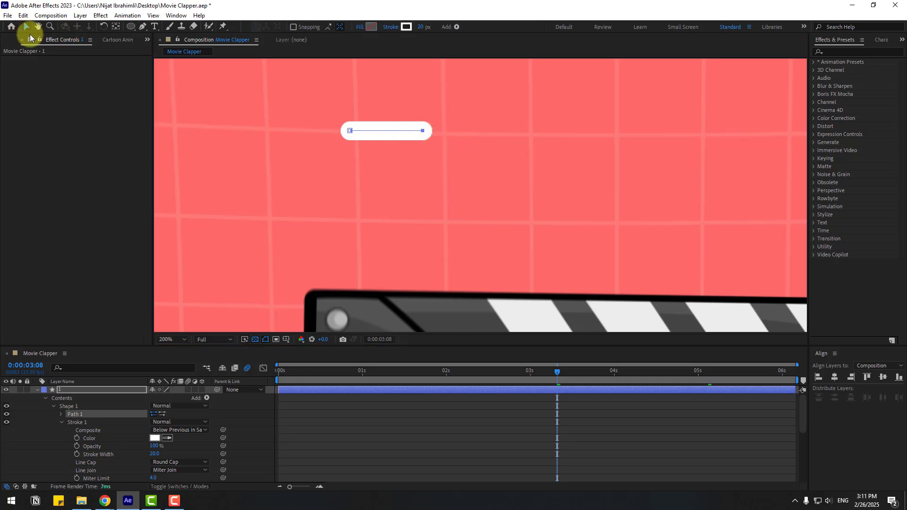
Add a Trim Paths modifier to the line's shape layer
left_click(38, 390)
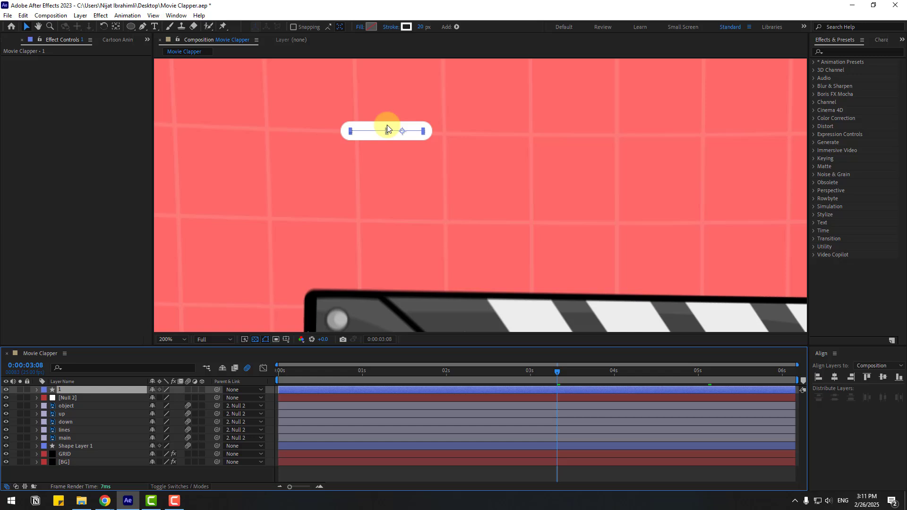
left_click(457, 27)
left_click(522, 186)
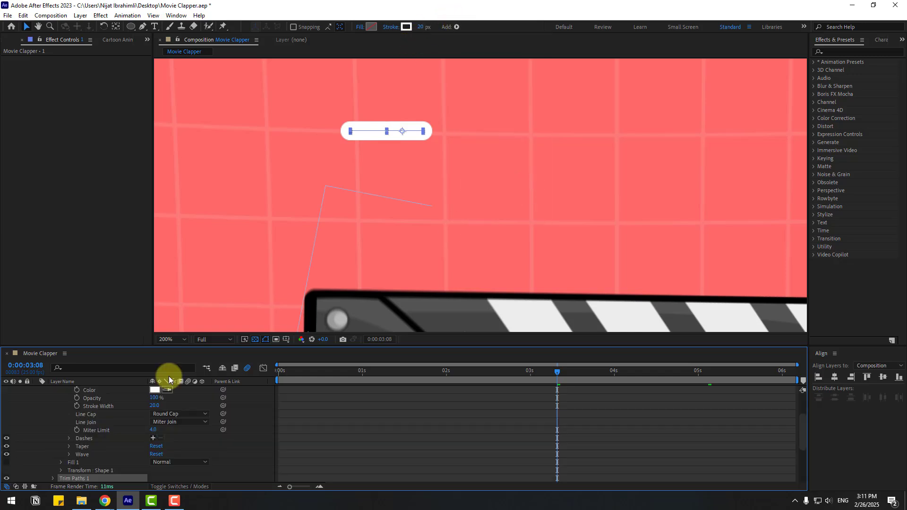
At the start of the timeline, set Trim Paths End to 0% and set a keyframe for it
scroll(89, 410, "up", 3)
left_click(52, 406)
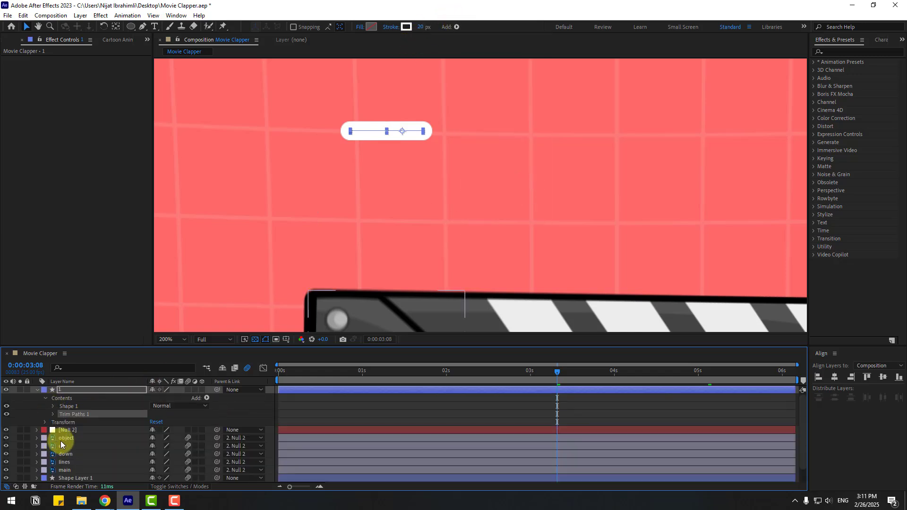
left_click(53, 414)
left_click_drag(369, 373, 249, 376)
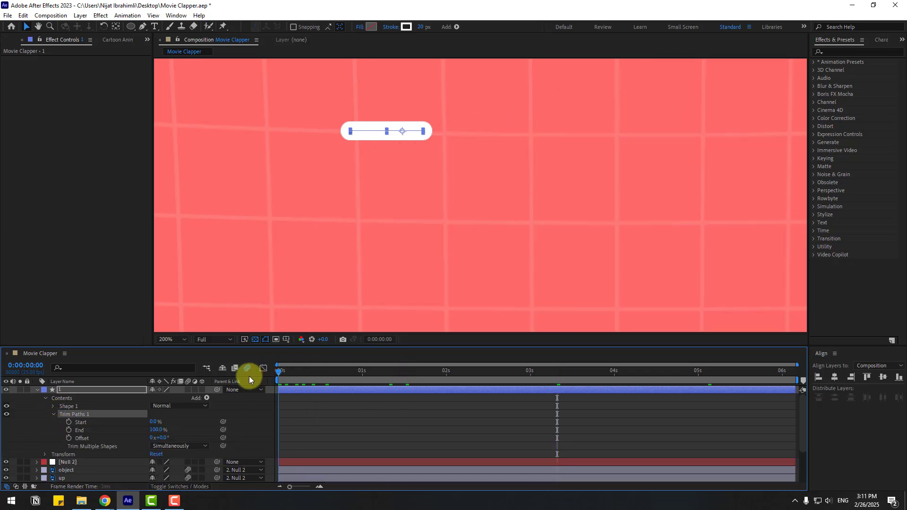
left_click(156, 431)
key("Return")
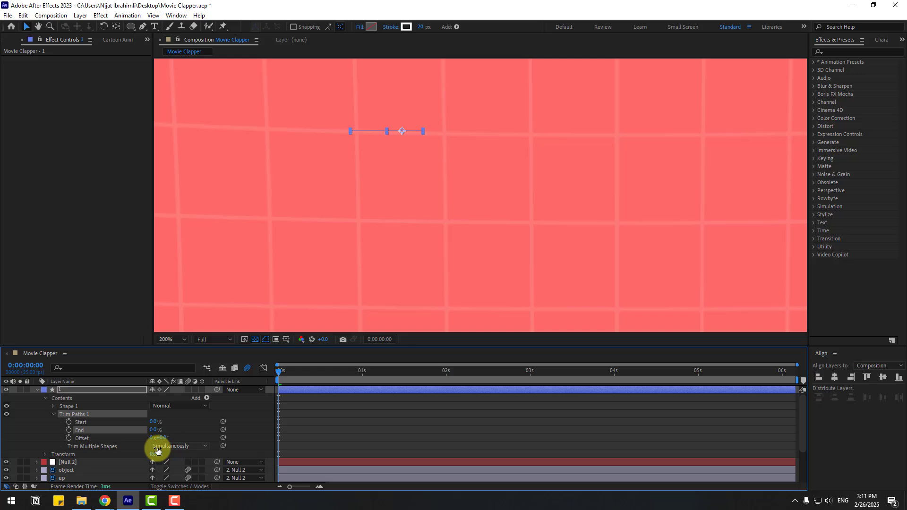
left_click(69, 430)
A few frames later, set Trim Paths End to 100% to draw the line on
left_click_drag(278, 374, 296, 374)
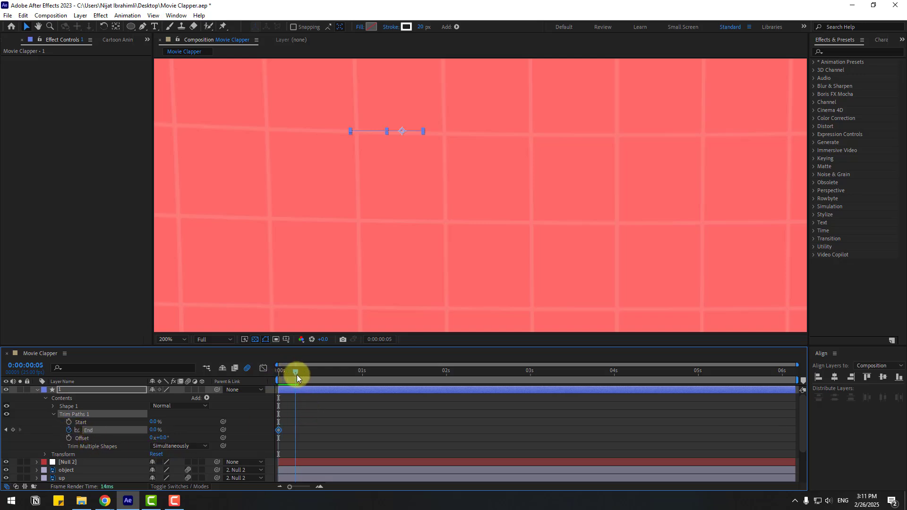
left_click(347, 418)
left_click_drag(155, 431, 303, 417)
mouse_move(293, 375)
left_mouse_down()
mouse_move(285, 374)
mouse_move(305, 373)
left_mouse_up()
Keyframe Trim Paths Start and set it to 100% at frame 8 so the line disappears
left_click(69, 422)
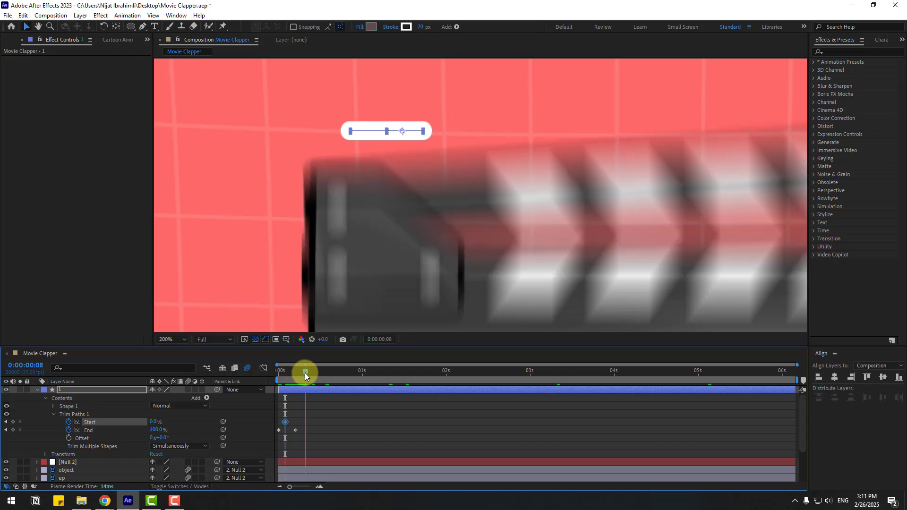
left_click(152, 422)
type("100")
key("Return")
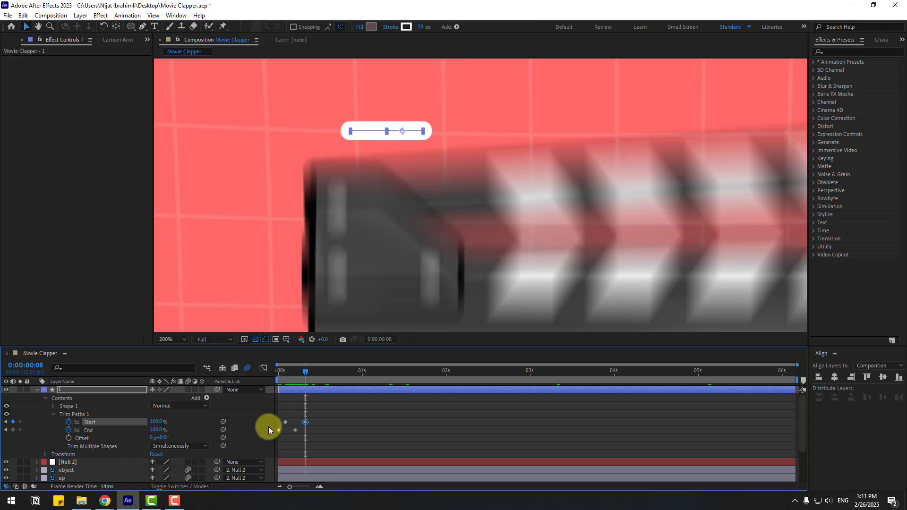
Solo the line layer and apply Easy Ease to its Trim Paths keyframes
left_click(320, 422)
left_click(19, 390)
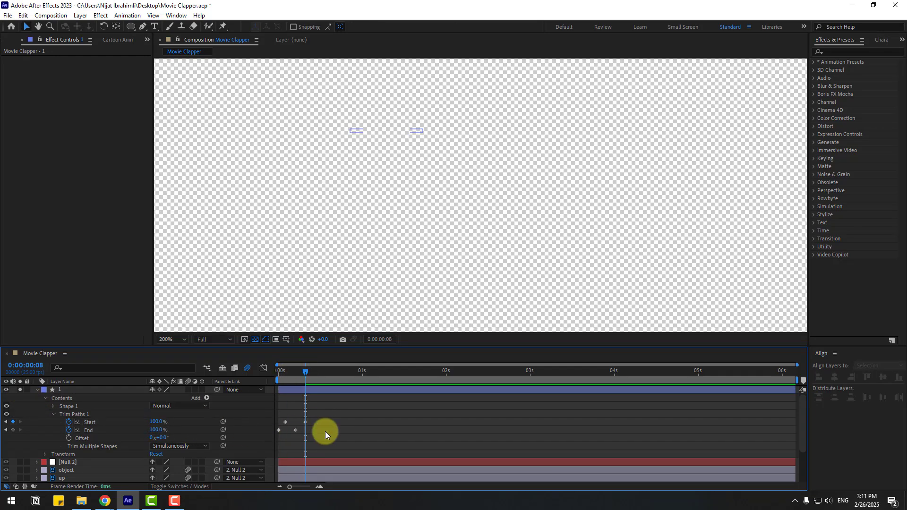
left_click_drag(282, 428, 277, 431)
right_click(279, 429)
mouse_move(331, 422)
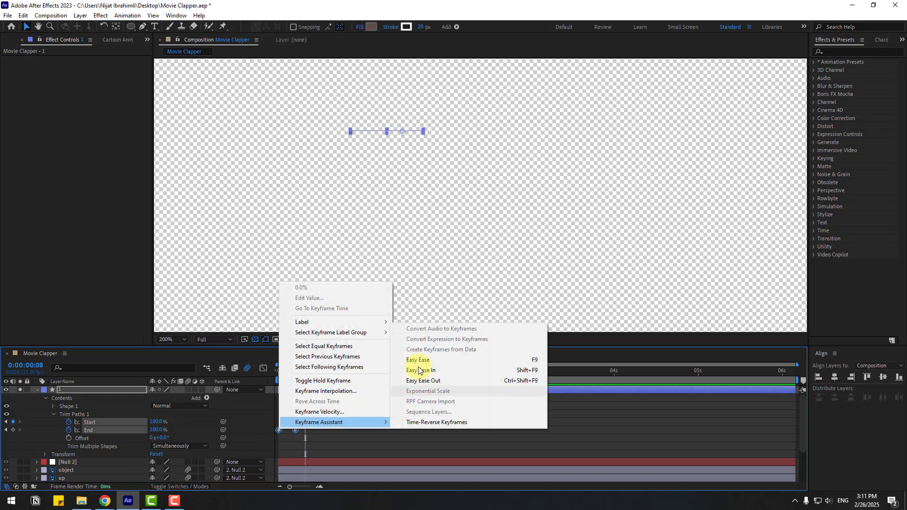
left_click(502, 361)
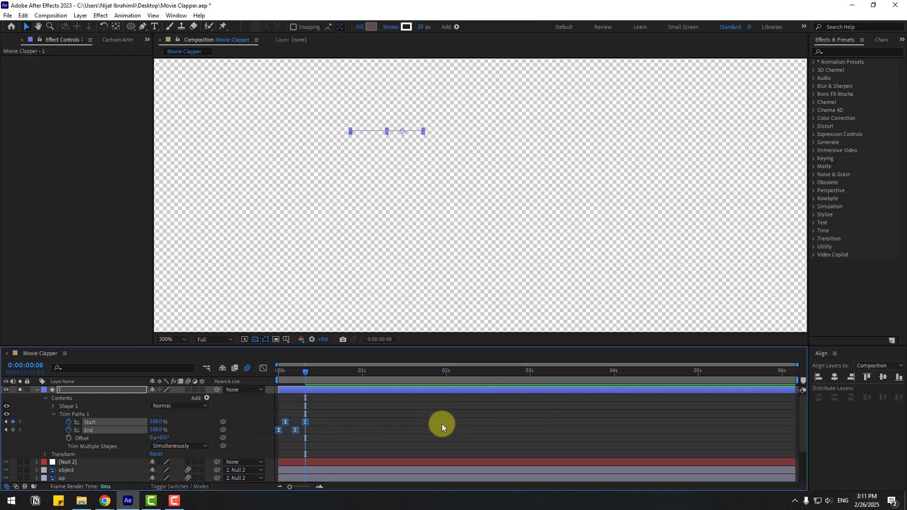
Turn off the transparency grid and preview the line animation
left_click(256, 340)
key("space")
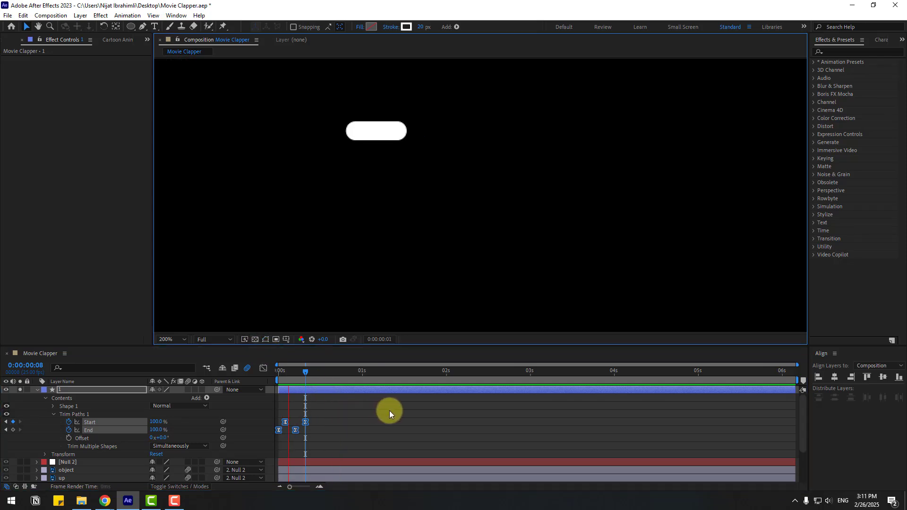
left_click(306, 376)
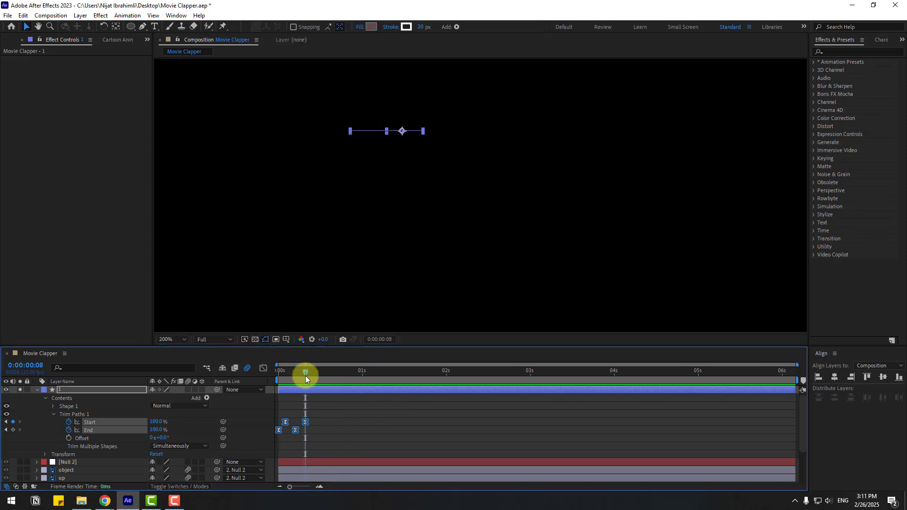
Split the line layer at frame 8 and delete the trailing part
left_click(24, 16)
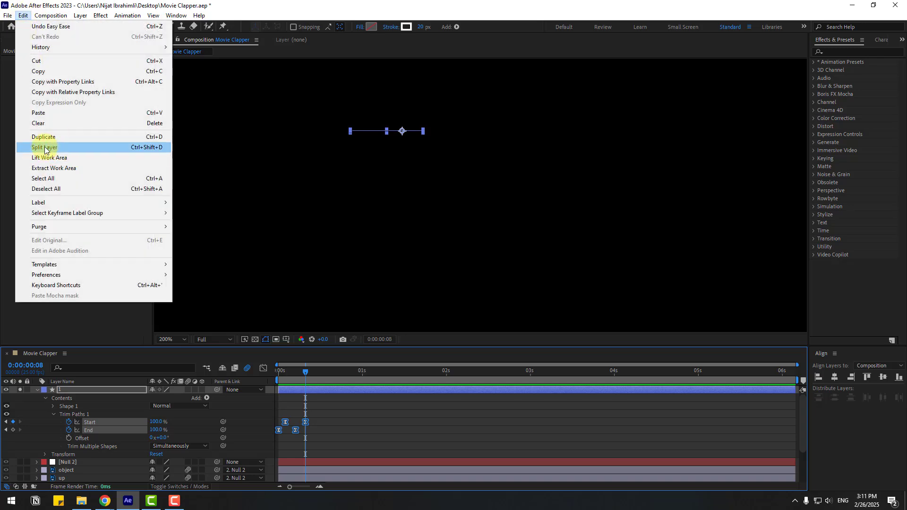
left_click(157, 147)
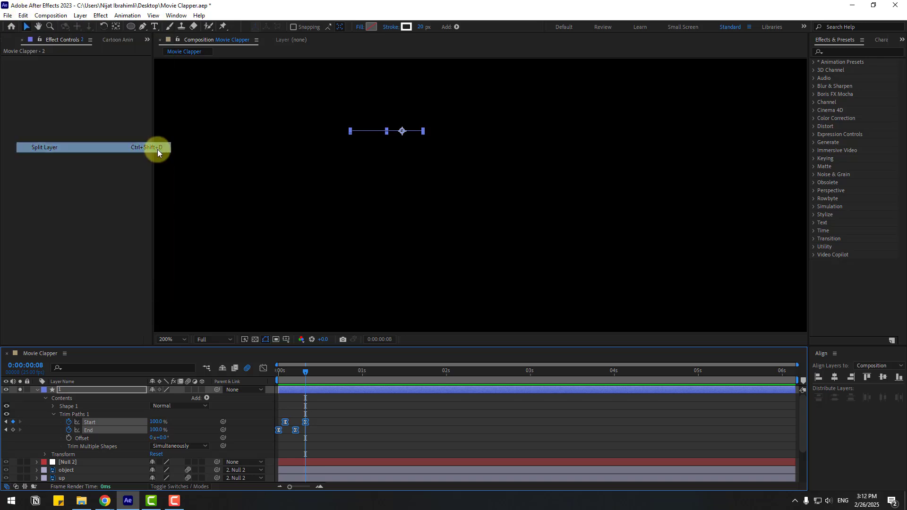
key("Delete")
left_click(53, 391)
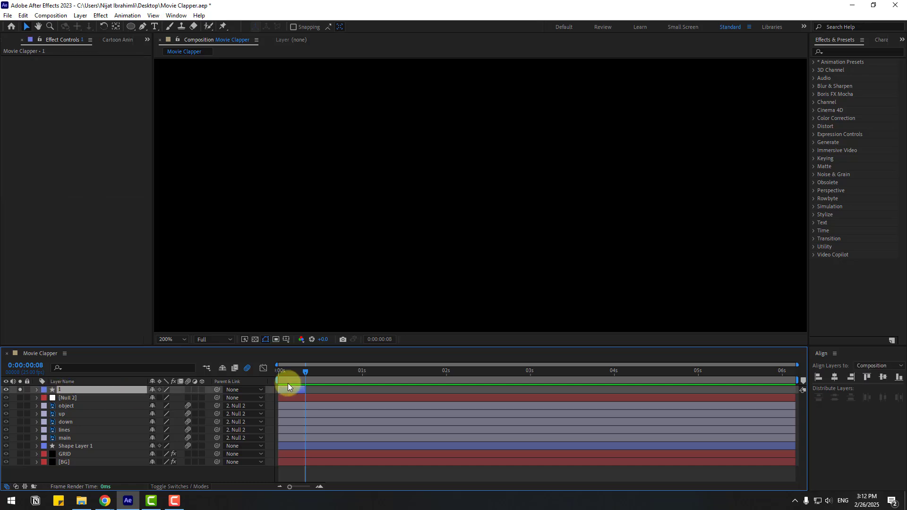
Move the line's anchor point to its left end with the Pan Behind tool
left_click_drag(291, 377, 288, 377)
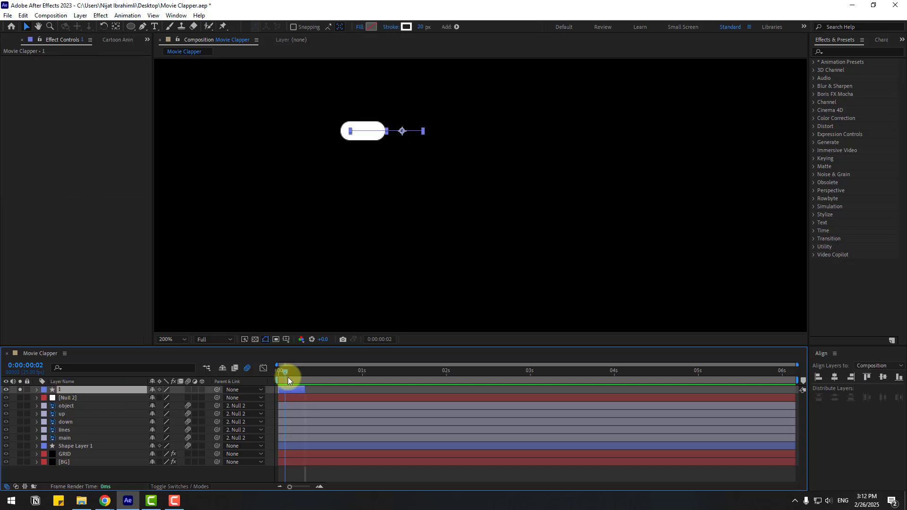
left_click(115, 27)
left_click_drag(402, 131, 351, 132)
left_click(26, 27)
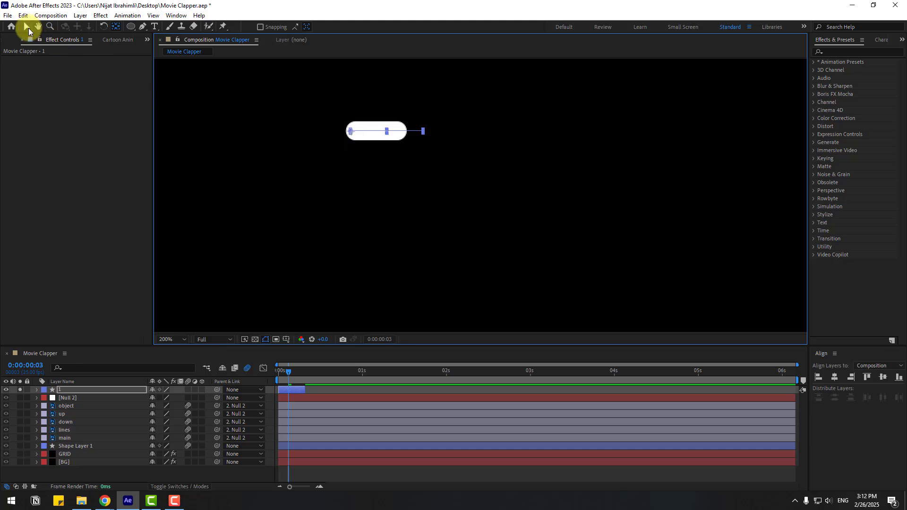
left_click_drag(290, 373, 290, 373)
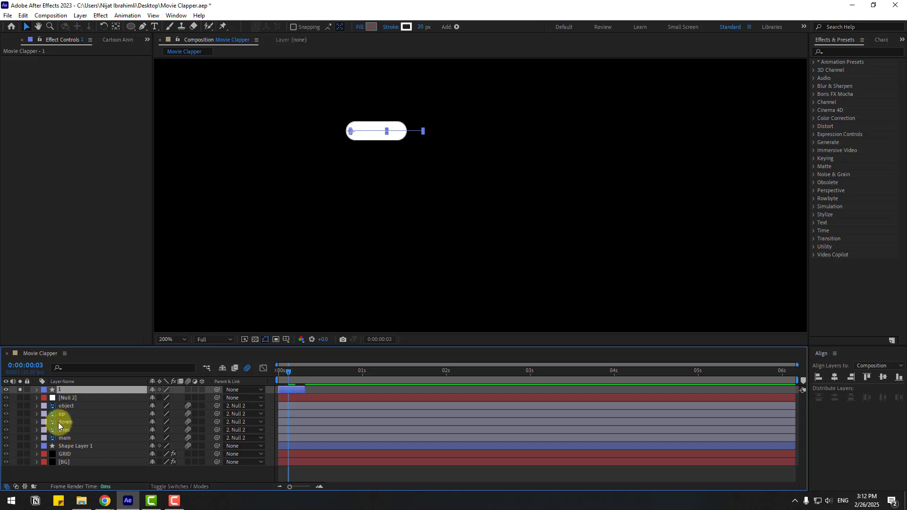
Duplicate the line layer, rotate the copy 28° and move it below the original
key("ctrl+d")
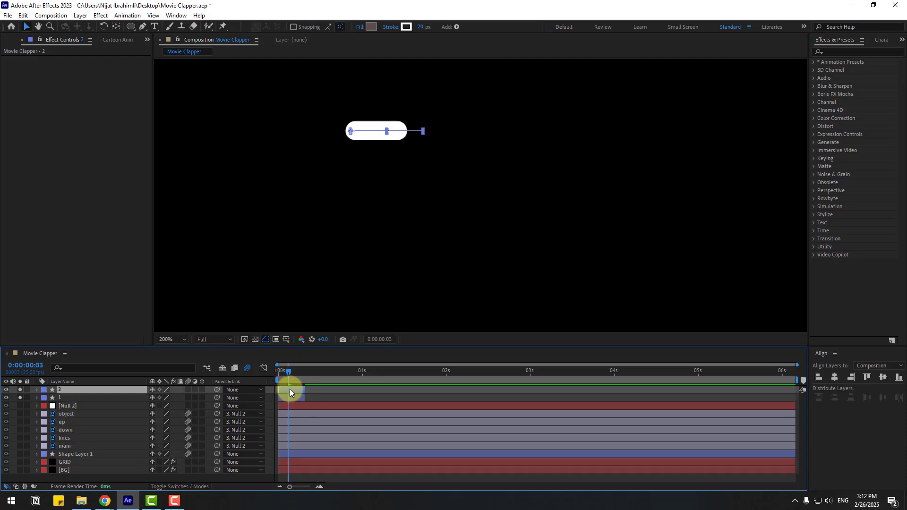
key("r")
left_click_drag(164, 401, 187, 395)
left_click_drag(351, 132, 343, 173)
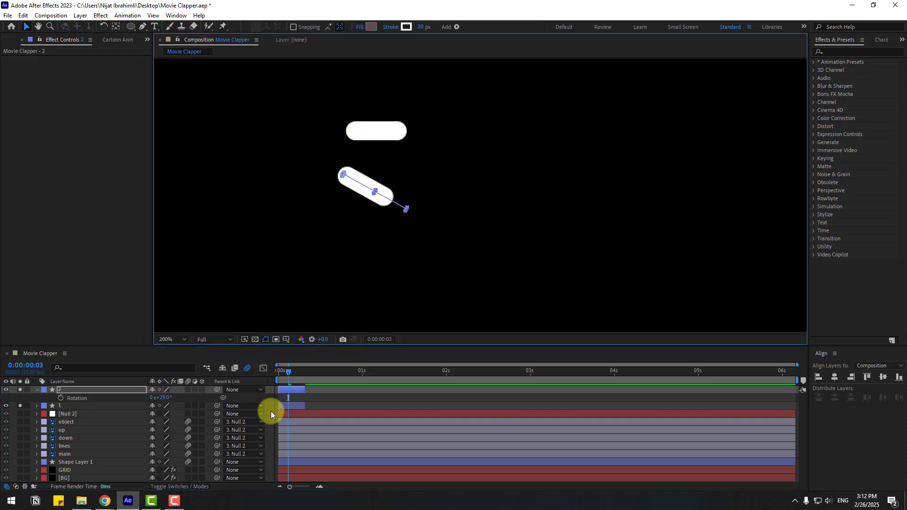
left_click_drag(282, 373, 288, 373)
Duplicate the rotated line, move the copy above the original and rotate it to point upward
left_click(38, 391)
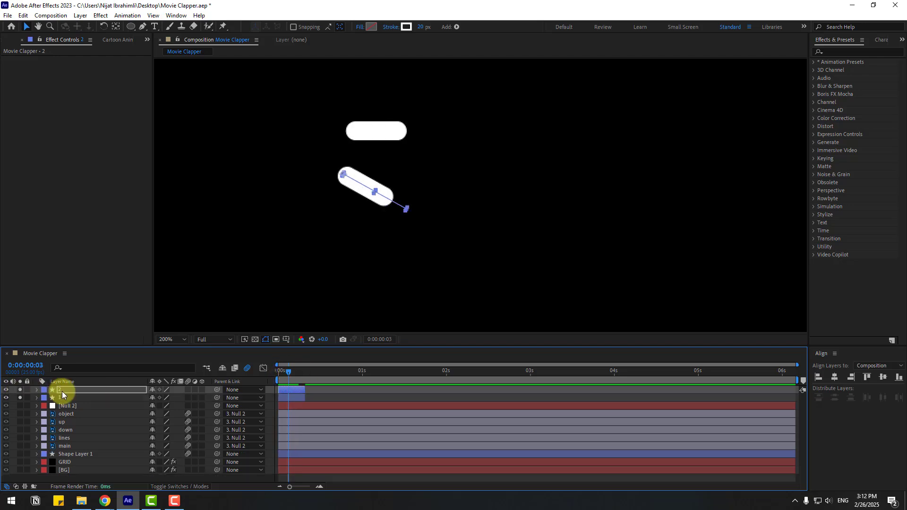
key("ctrl+d")
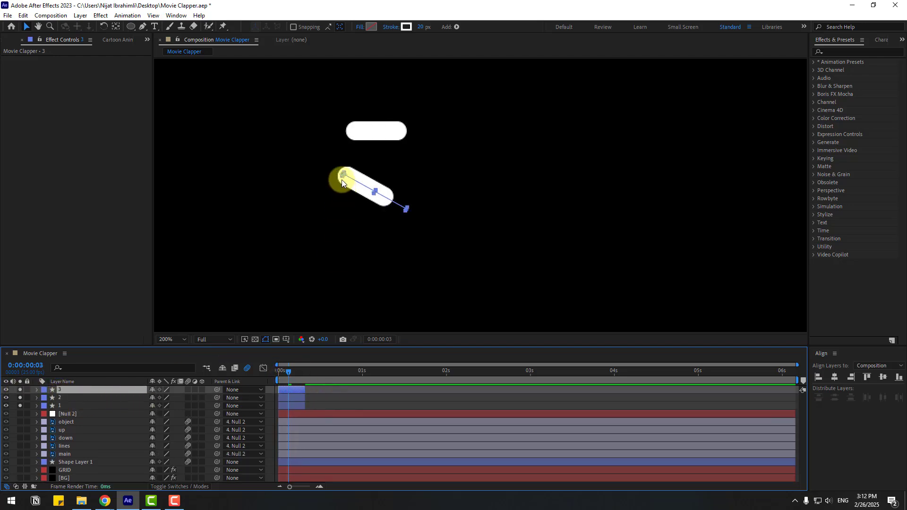
left_click_drag(342, 179, 345, 90)
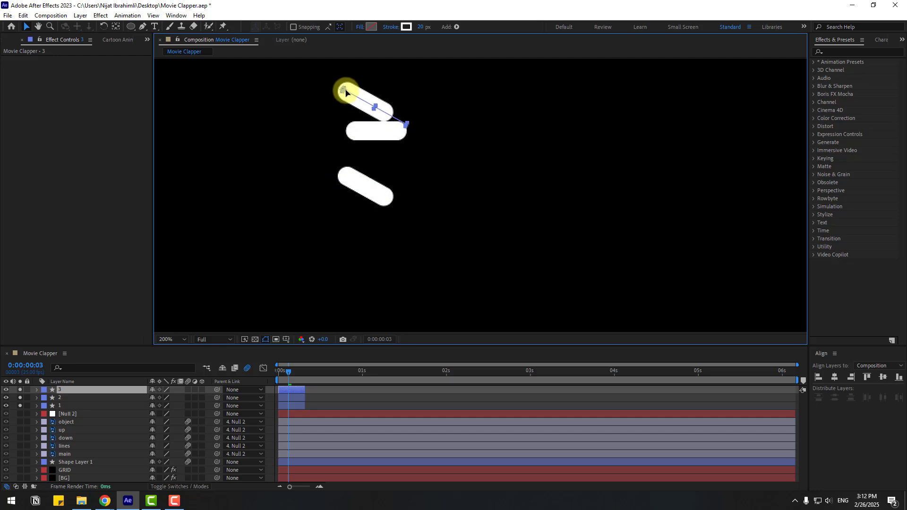
key("r")
left_click_drag(159, 398, 130, 401)
Rename the three line layers to 1, 2 and 3 and order them 1, 2, 3 from top to bottom
left_click(36, 390)
left_click(66, 390)
key("Return")
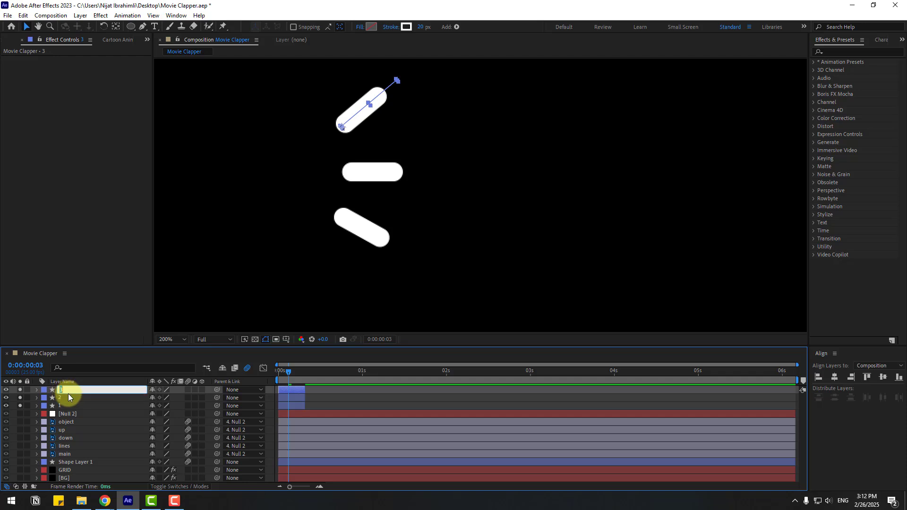
type("1")
key("Return")
left_click(58, 398)
left_click(60, 406)
key("Return")
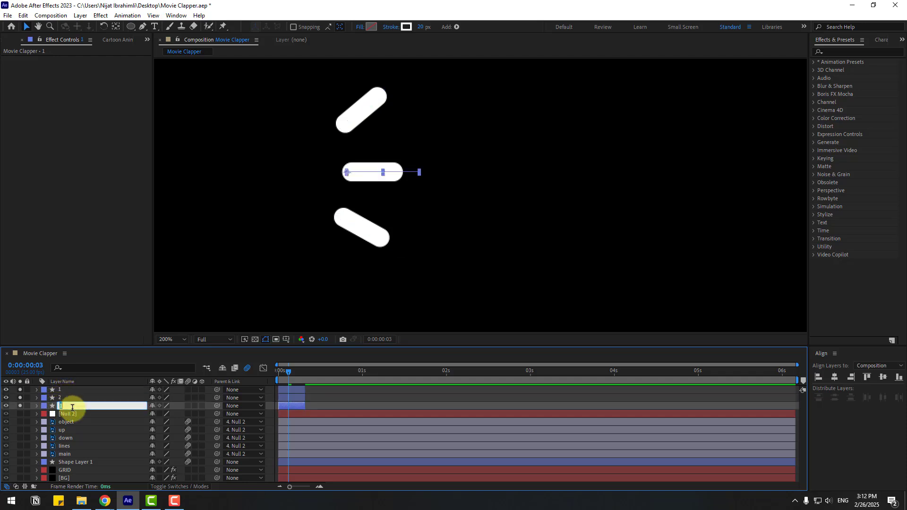
type("2")
key("Return")
left_click(67, 399)
key("Return")
type("3")
key("Return")
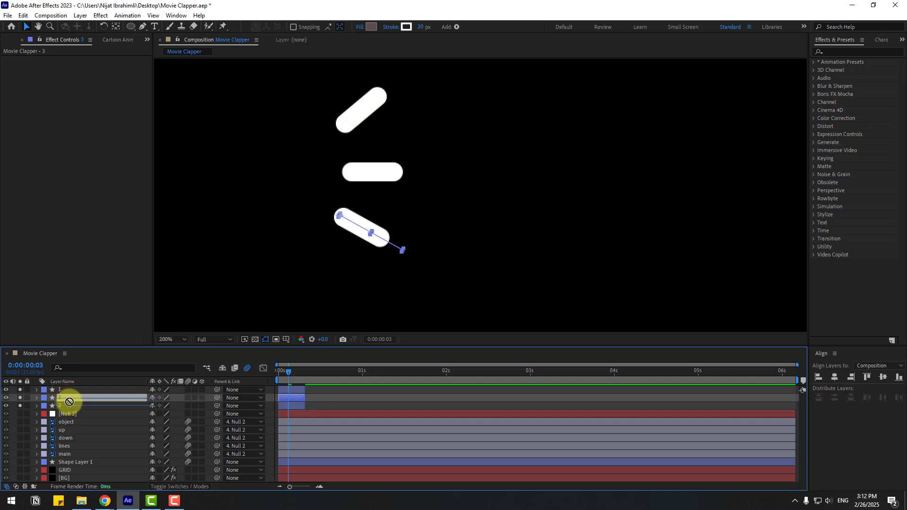
left_click_drag(66, 399, 69, 407)
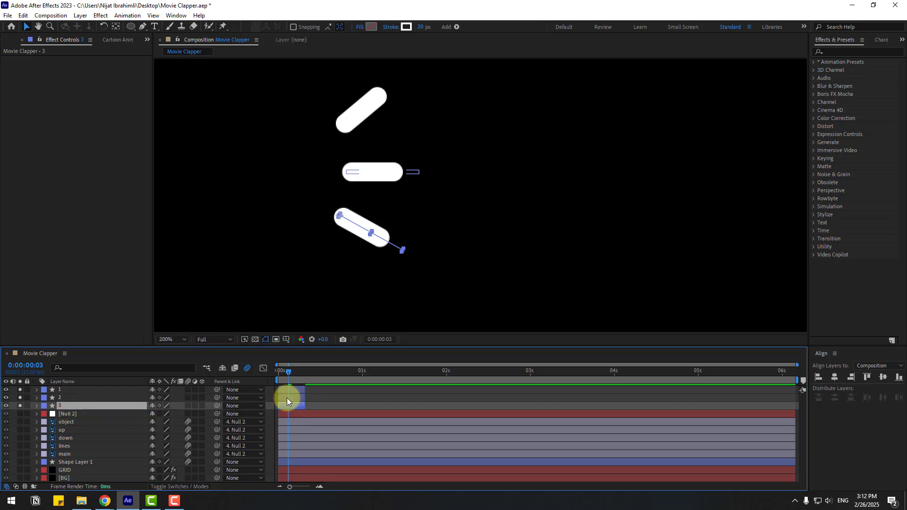
Offset line layer 2's start a couple of frames later and preview the staggered lines
mouse_move(287, 398)
left_mouse_down()
mouse_move(285, 406)
mouse_move(299, 404)
left_mouse_up()
key("space")
key("space")
key("space")
scroll(434, 232, "down", 2)
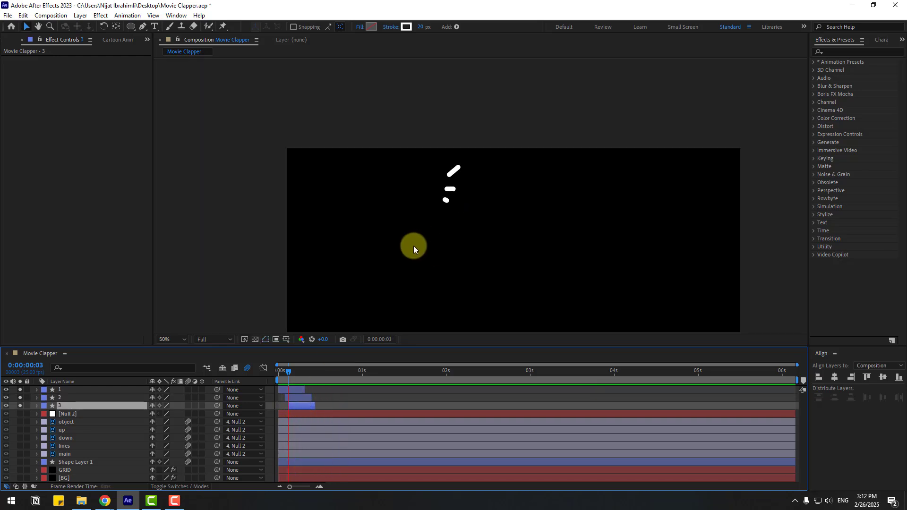
key("space")
scroll(411, 249, "up", 2)
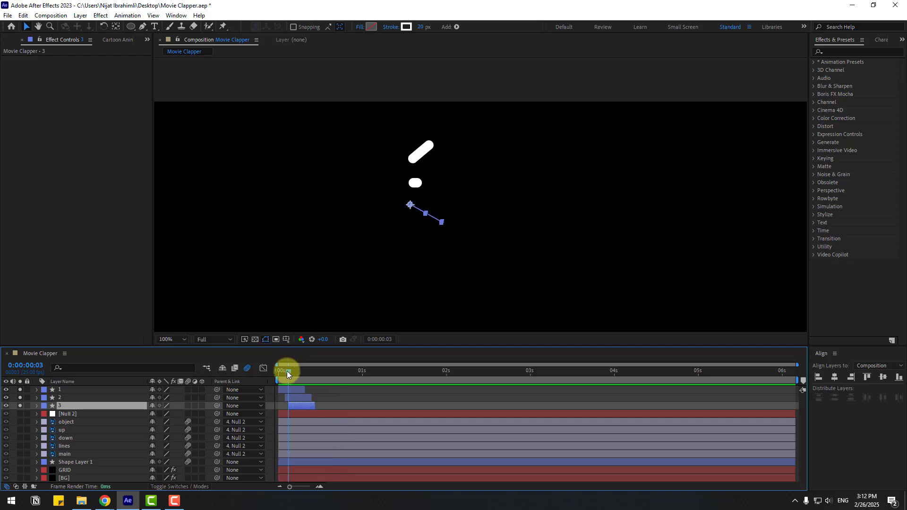
left_click_drag(288, 371, 291, 370)
scroll(434, 222, "up", 4)
Nudge the upward-pointing line (layer 1) slightly down and to the left
left_click(57, 409)
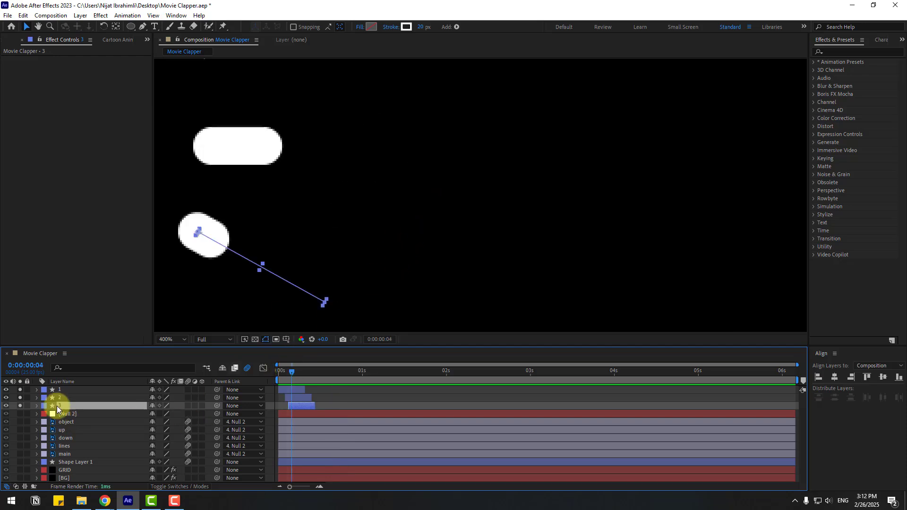
left_click(60, 391)
left_click_drag(329, 206, 425, 208)
left_click_drag(341, 133, 360, 197)
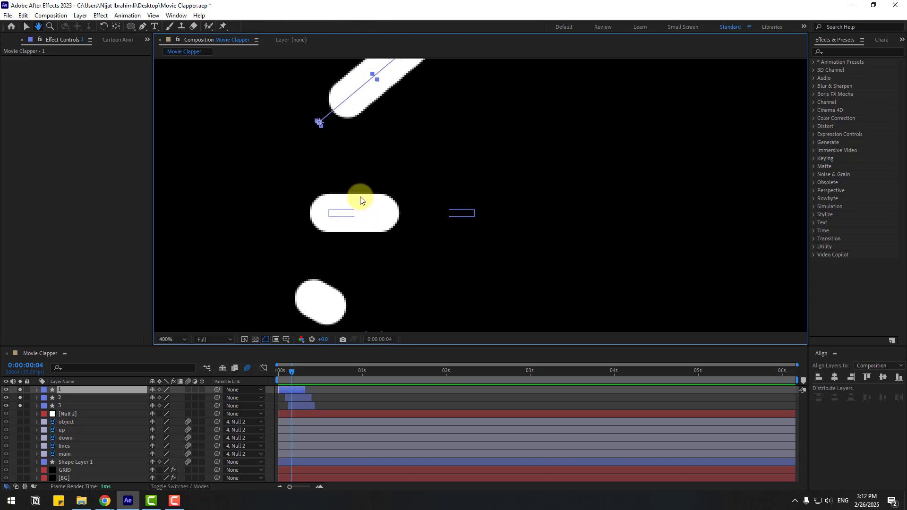
left_click_drag(318, 122, 295, 163)
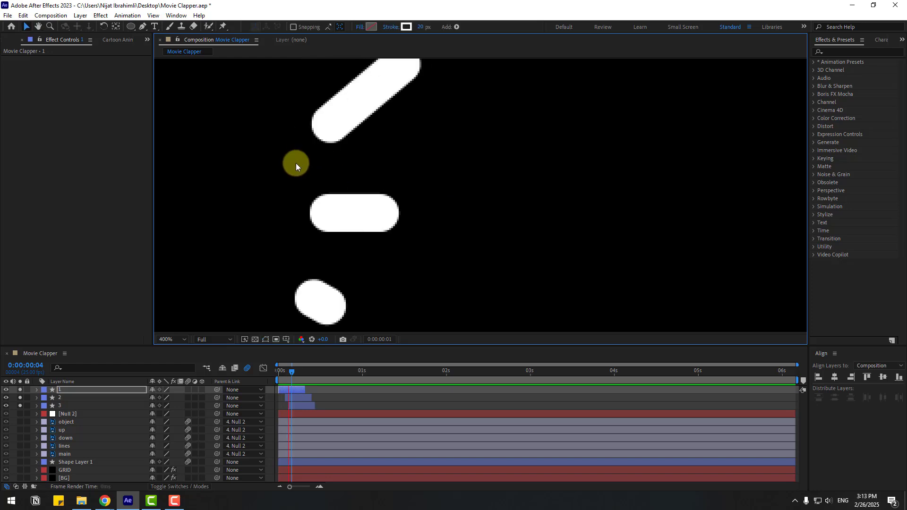
scroll(297, 165, "down", 4)
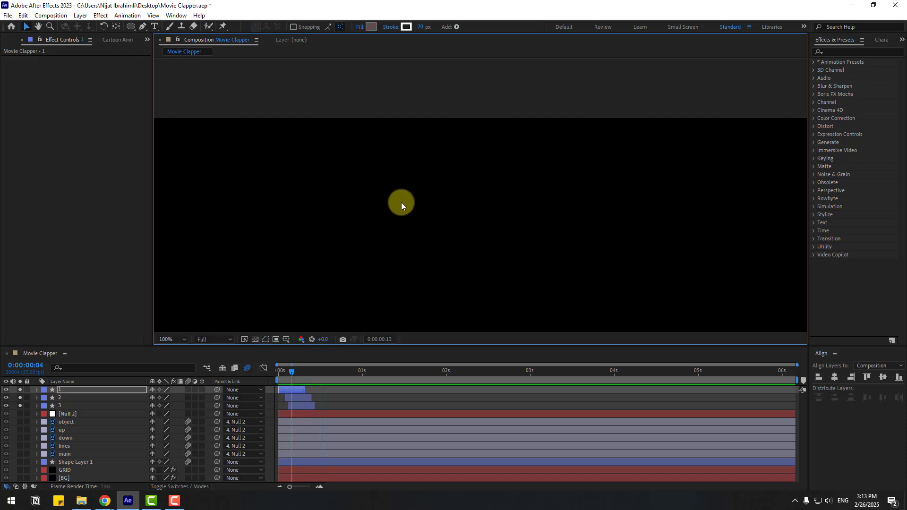
scroll(392, 206, "down", 2)
Select all three line layers and pre-compose them into a new composition named line-shapes
left_click(67, 405)
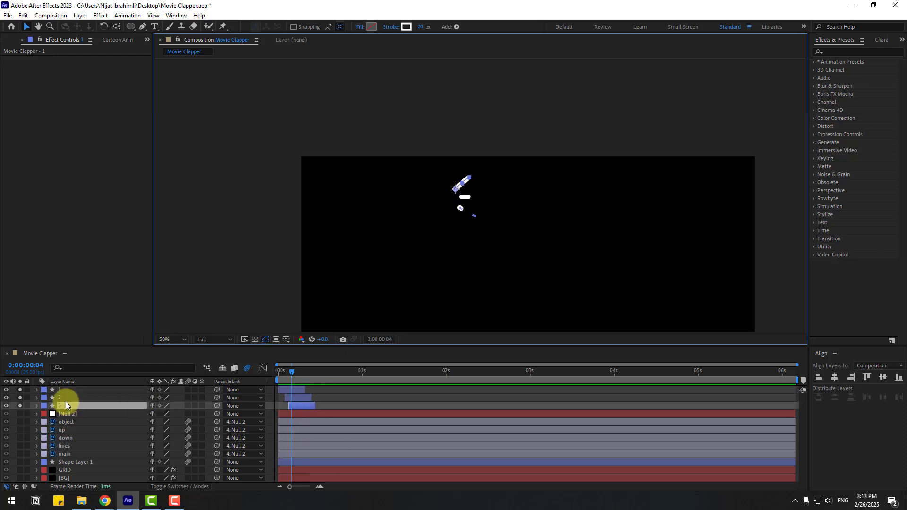
left_click(66, 392, "shift")
right_click(92, 399)
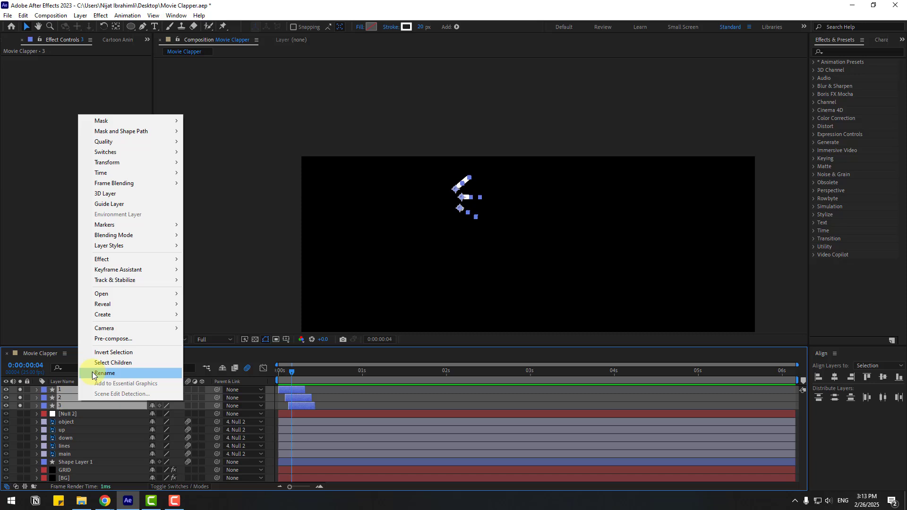
left_click(107, 340)
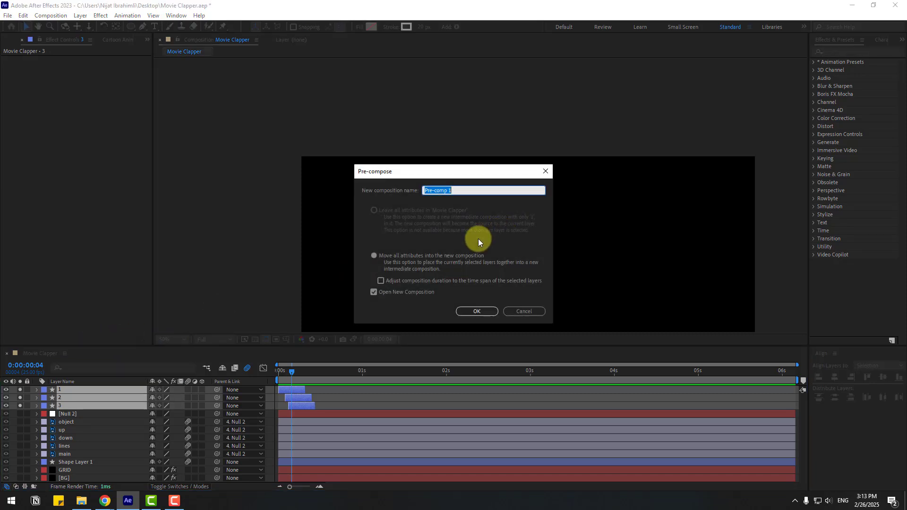
type("line-shapes")
left_click(476, 311)
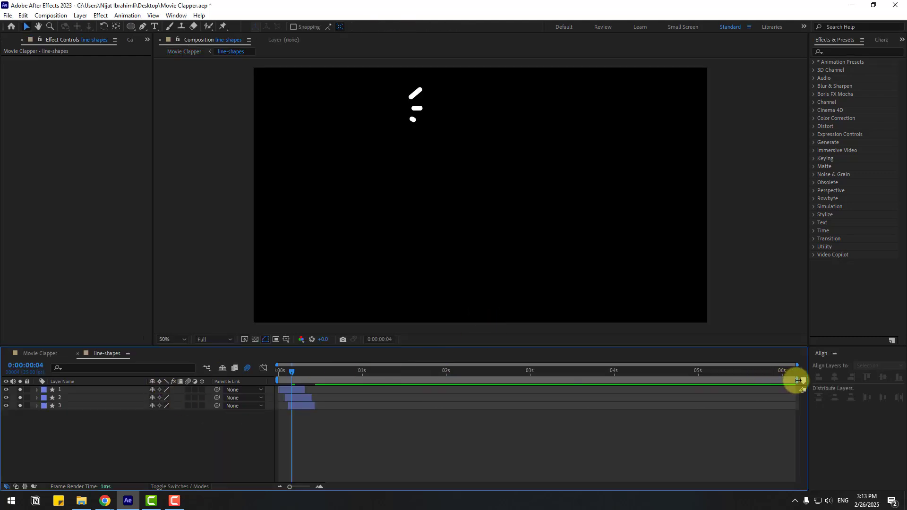
Shorten the work area to the lines' duration and trim the line-shapes composition to it
left_click_drag(798, 381, 314, 425)
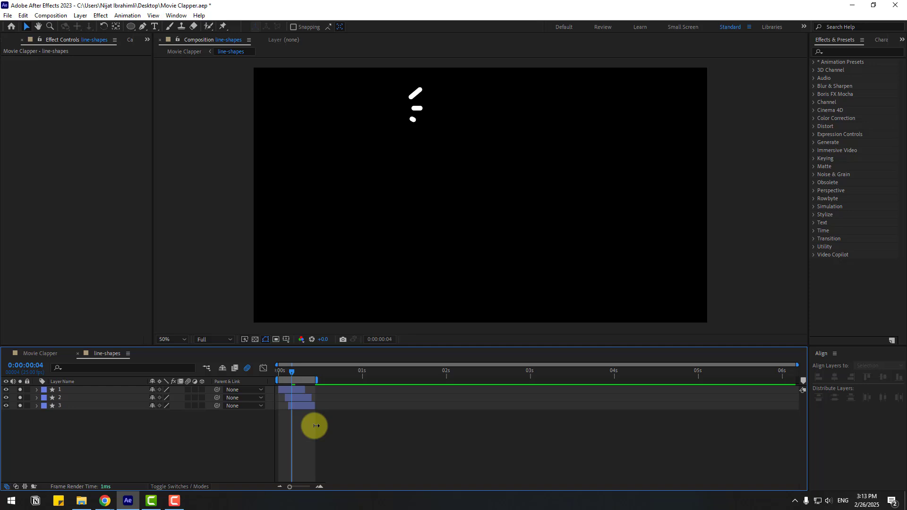
right_click(311, 381)
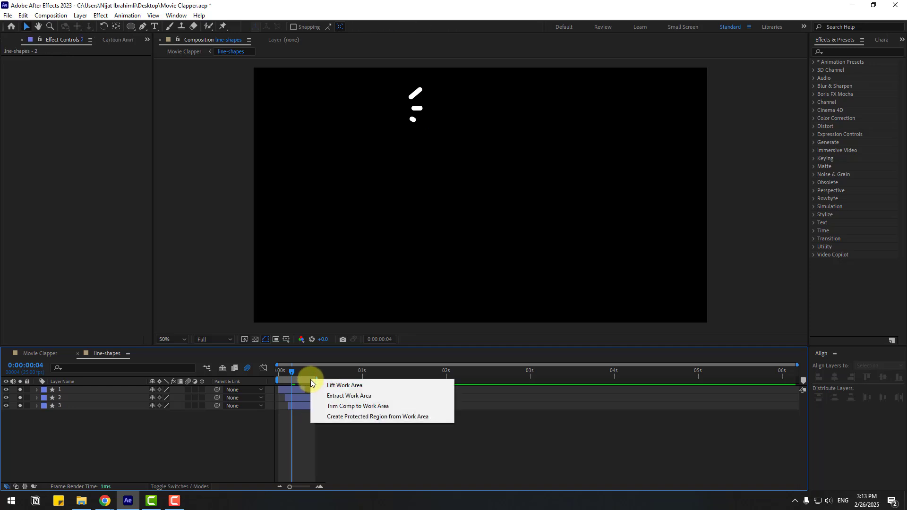
left_click(367, 410)
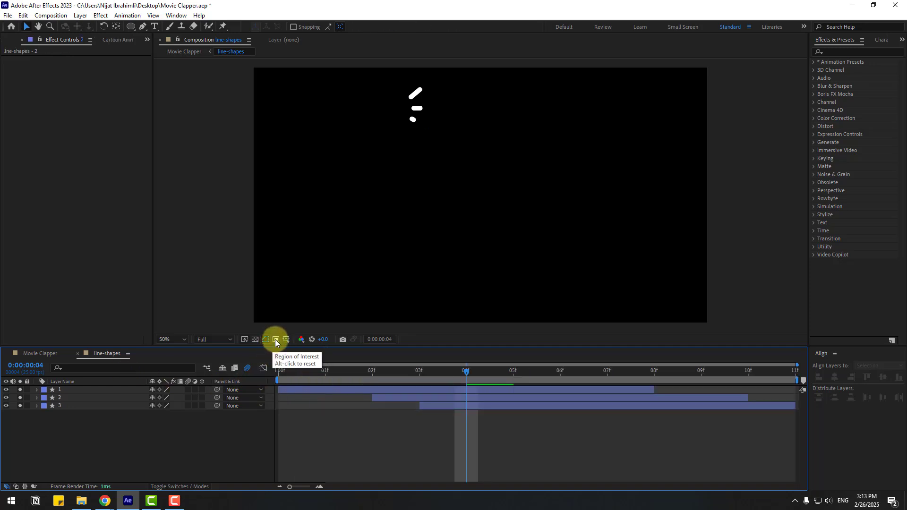
Draw a region of interest around the three lines and crop the composition to that region
left_click(276, 339)
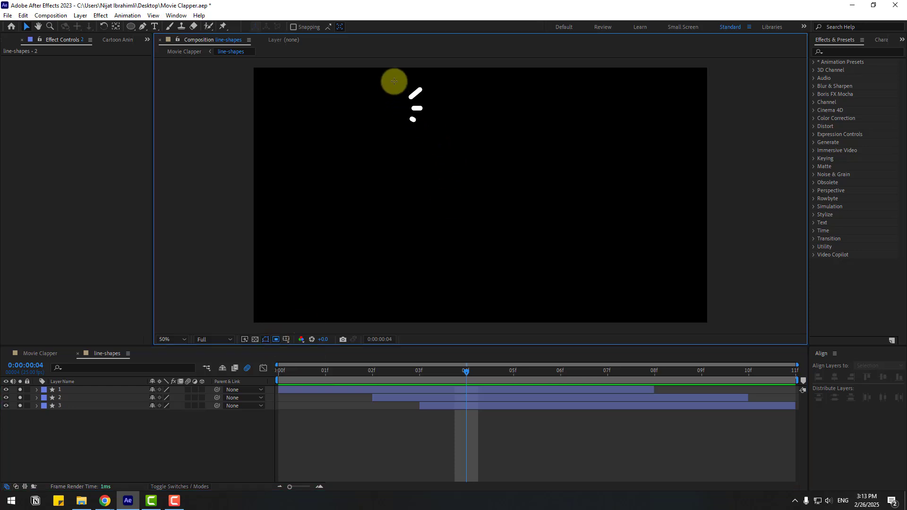
left_click_drag(392, 79, 444, 128)
left_click_drag(373, 371, 483, 369)
key("Page_Down")
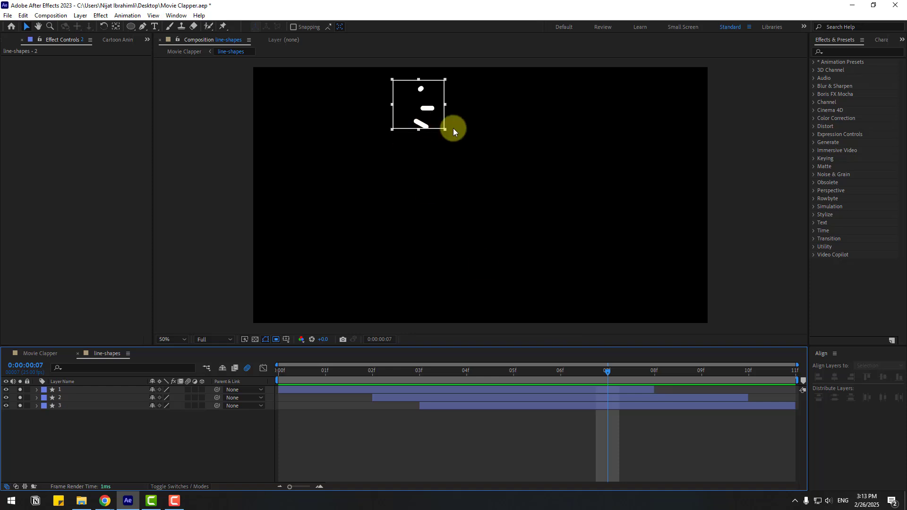
left_click_drag(445, 129, 449, 134)
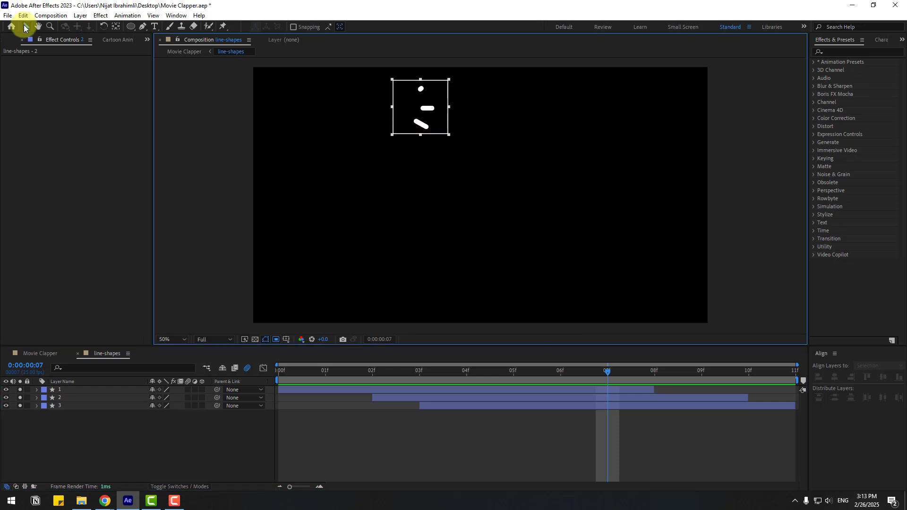
left_click(51, 15)
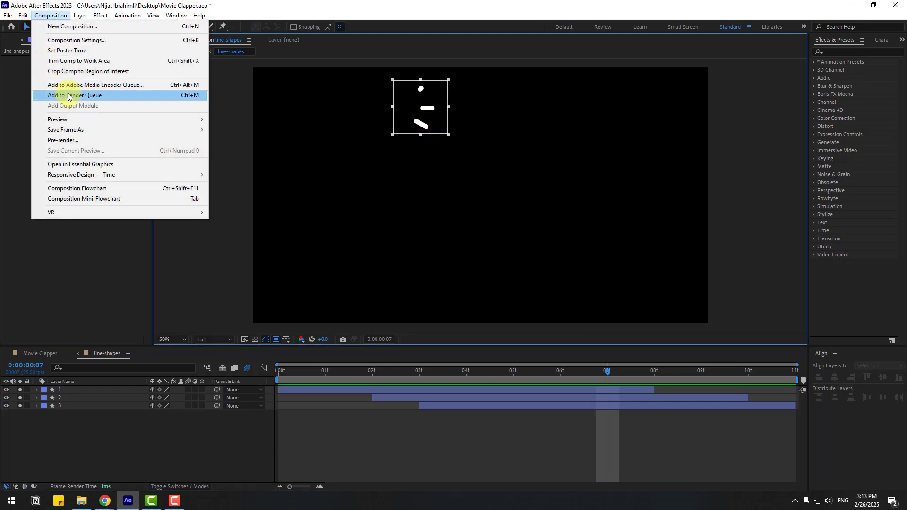
left_click(94, 72)
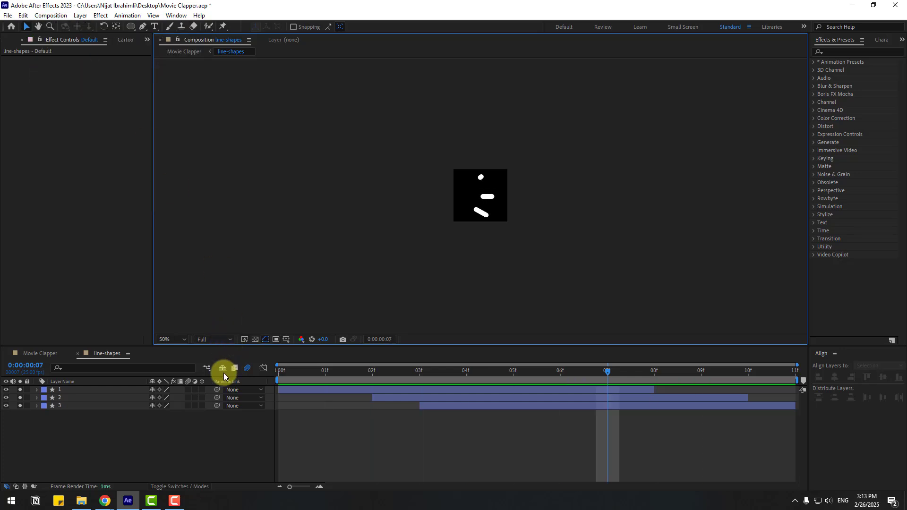
Return to Movie Clapper and parent the line-shapes layer to Null 2
left_click(77, 353)
left_click_drag(324, 252, 274, 164)
left_click(20, 390)
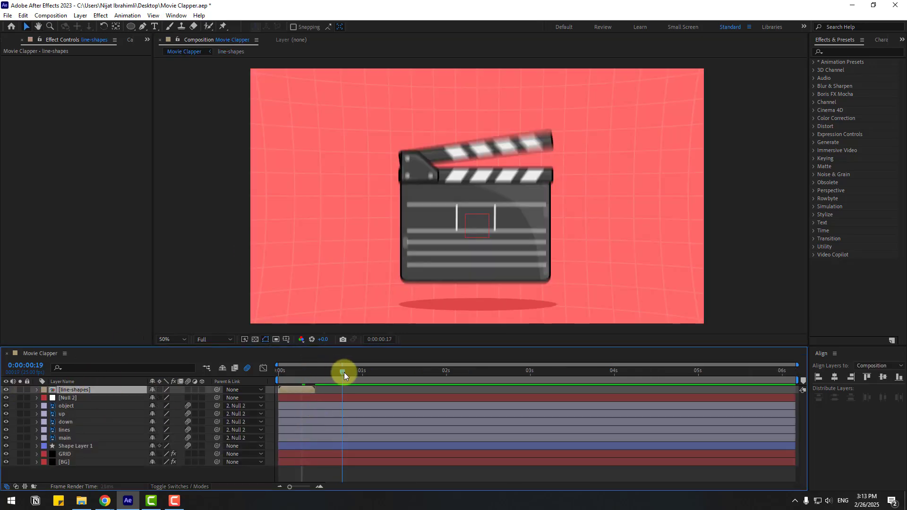
left_click(274, 371)
left_click_drag(275, 372, 480, 364)
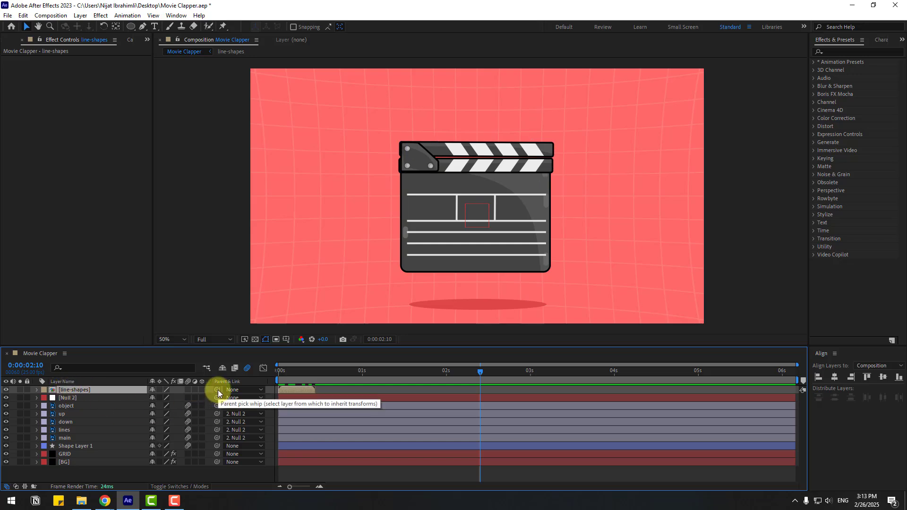
left_click_drag(217, 390, 78, 398)
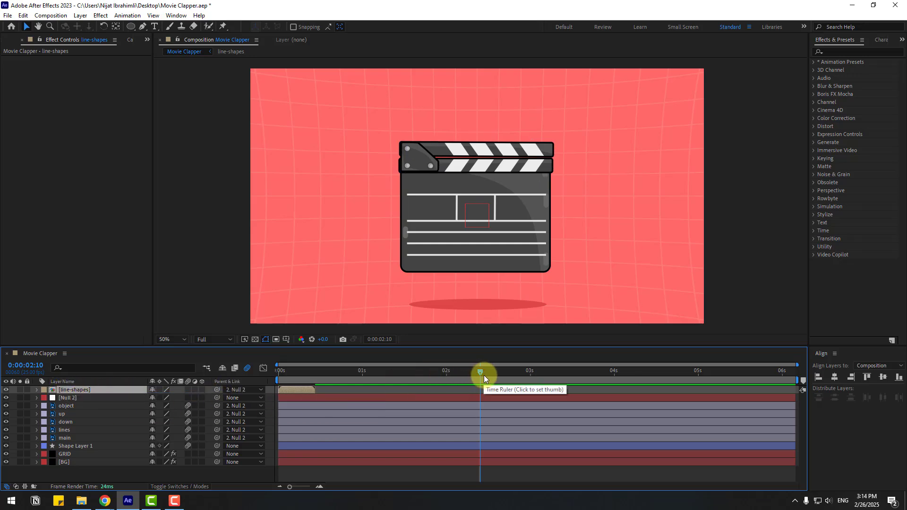
Move the line-shapes layer to start at about 3:06 and place it beside the clapper's top-right corner
left_click_drag(484, 375, 549, 371)
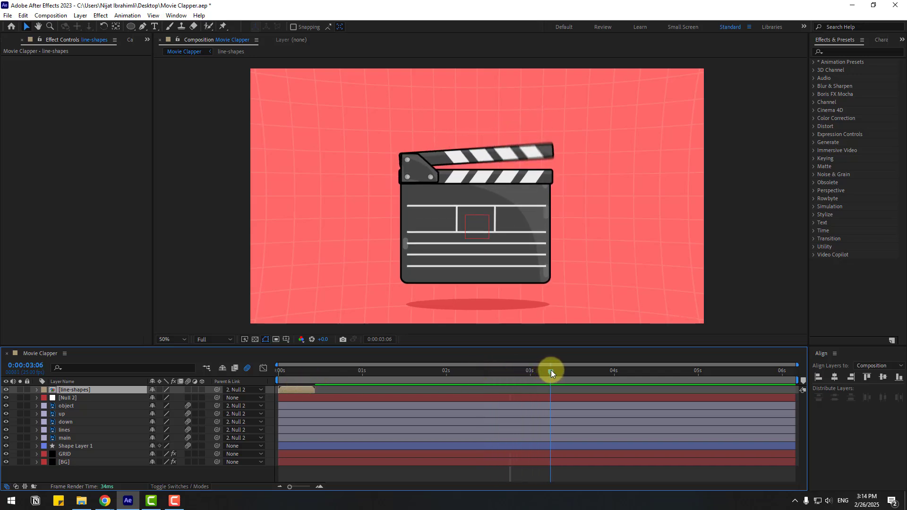
left_click_drag(301, 393, 572, 388)
left_click(475, 226)
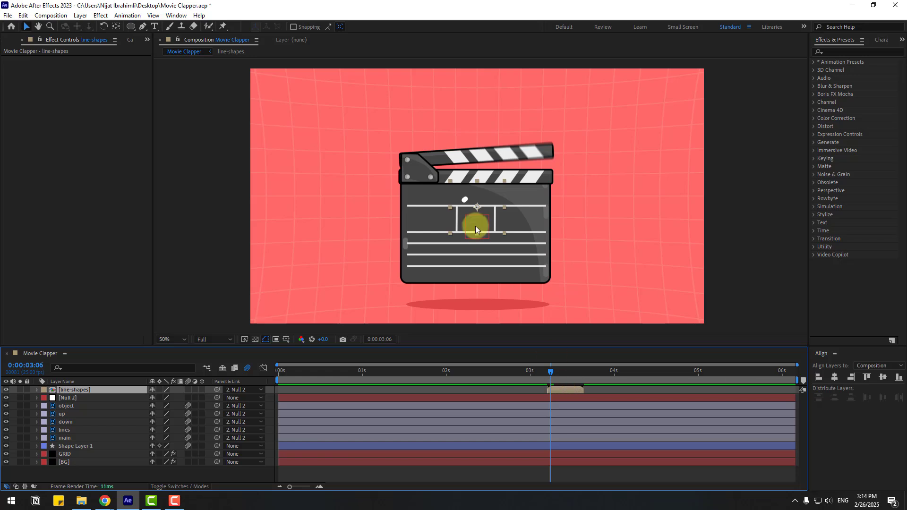
left_click_drag(476, 208, 577, 154)
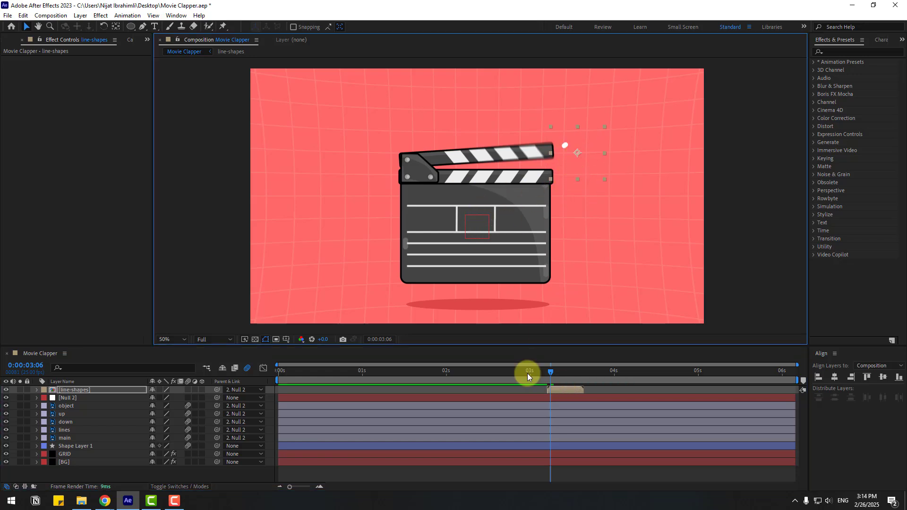
left_click_drag(546, 372, 567, 373)
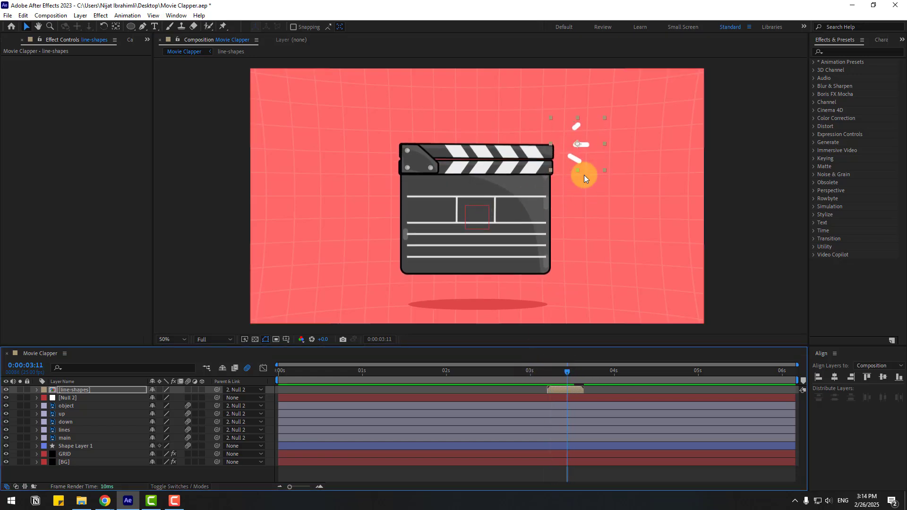
left_click(545, 373)
left_click_drag(546, 372, 571, 374)
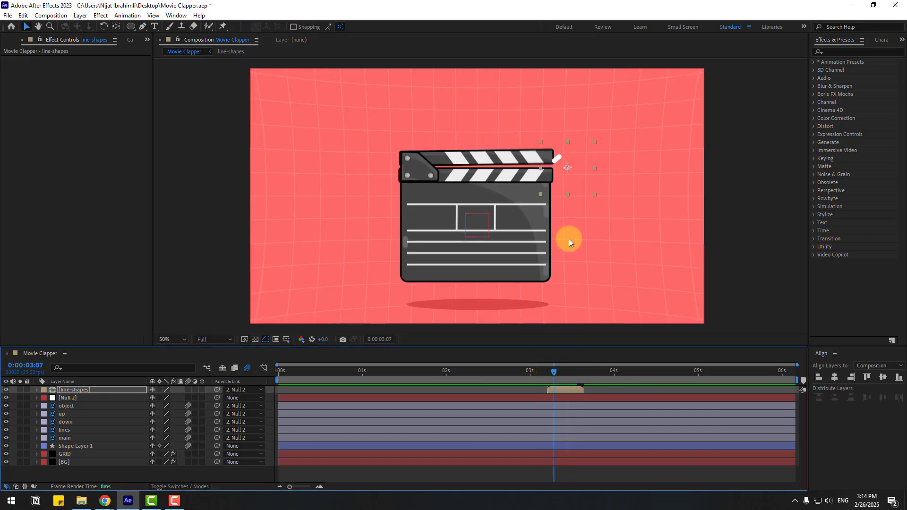
left_click_drag(566, 168, 573, 164)
Duplicate the line-shapes layer and shift the copy to start around 5:02 for the second clap
left_click_drag(538, 373, 705, 380)
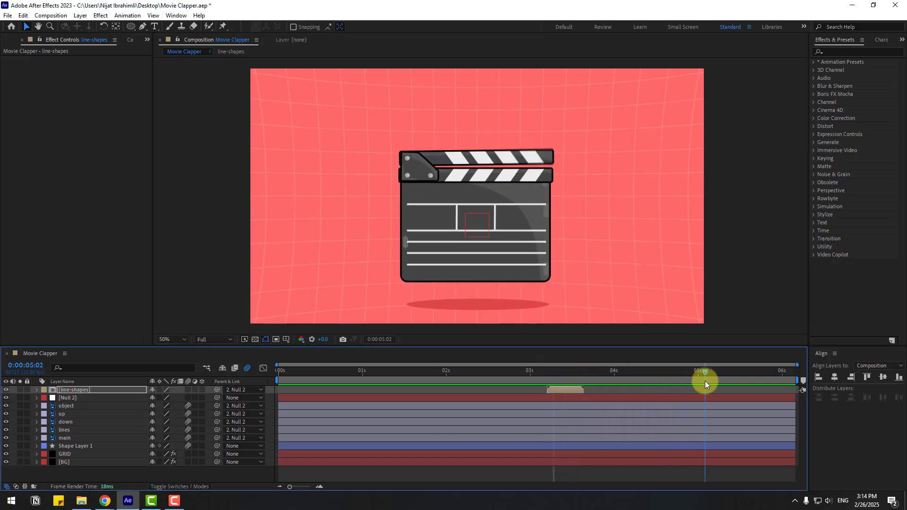
key("ctrl+d")
left_click_drag(562, 393, 732, 373)
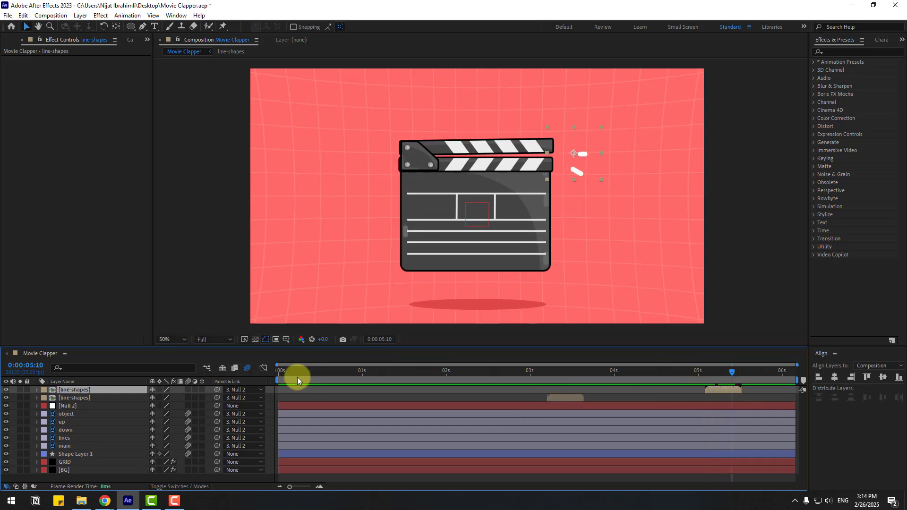
Set the work area to start near 3 seconds and preview the animation
left_click_drag(274, 380, 536, 380)
key("space")
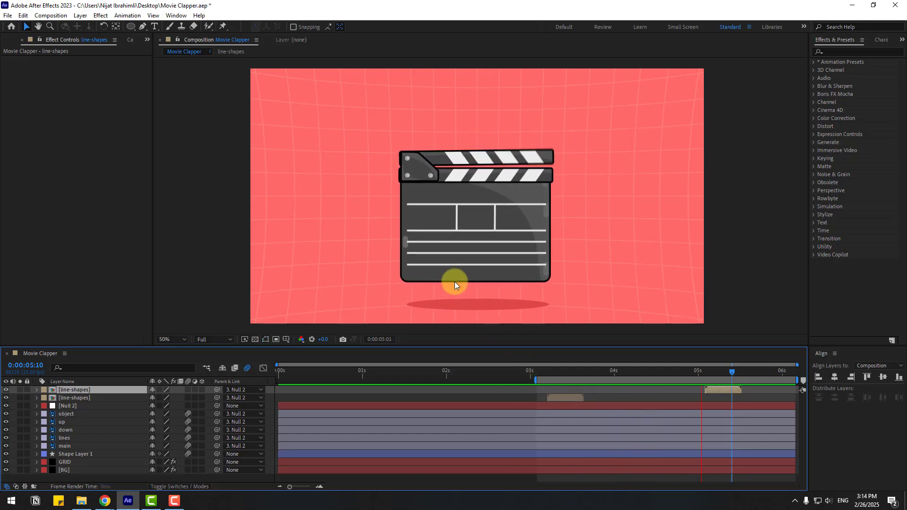
key("comma")
key("comma")
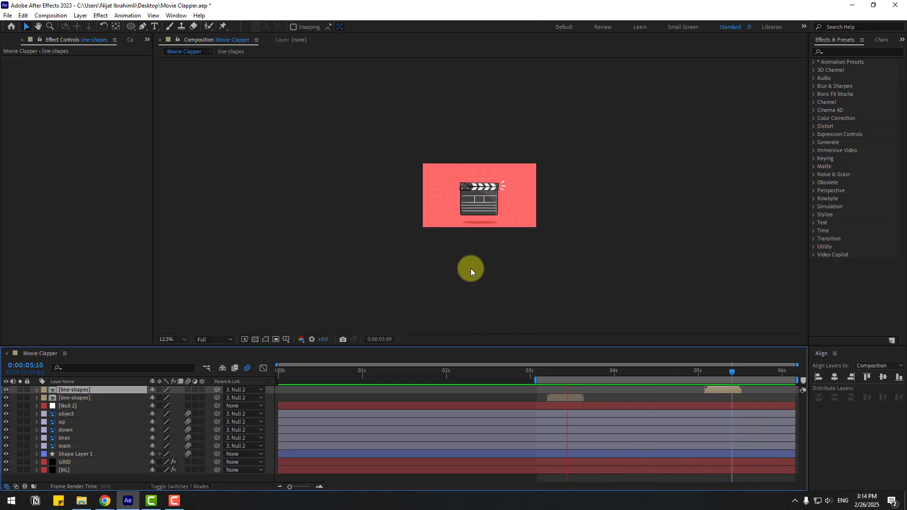